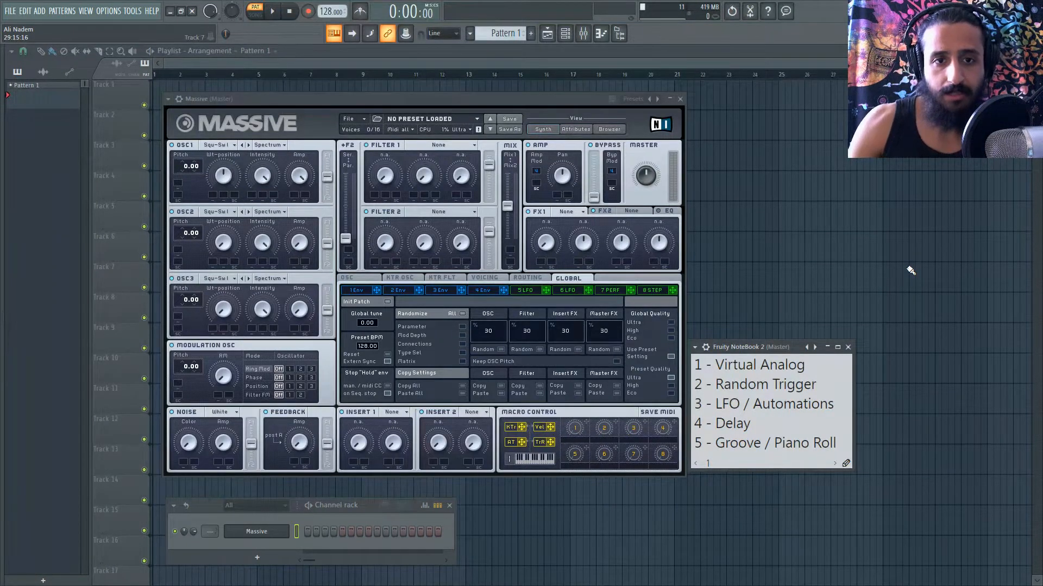
Start a new, untitled sound in Massive
{"action": "left_click", "coordinate": [348, 119]}
{"action": "left_click", "coordinate": [342, 119]}
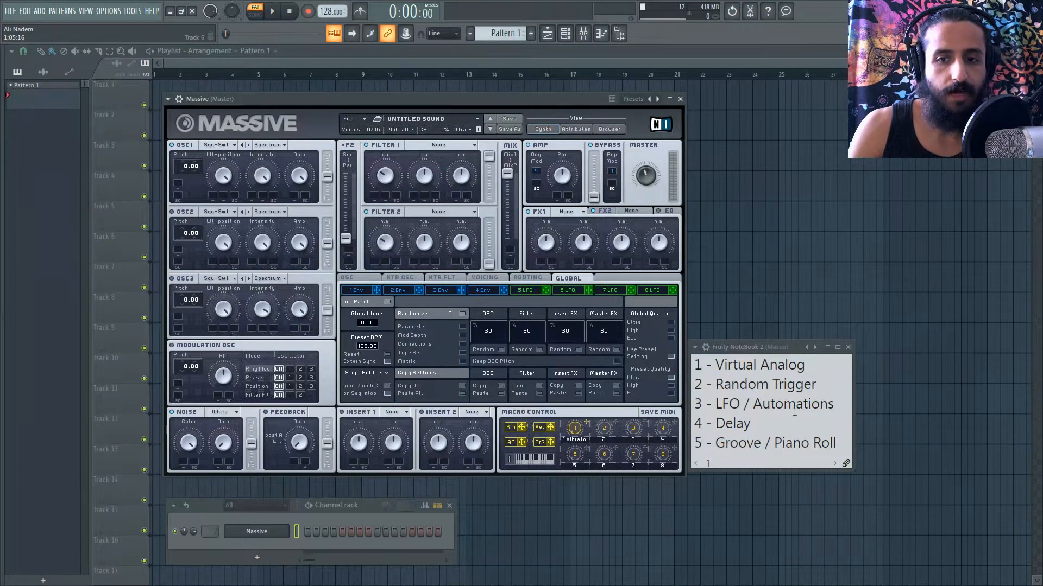
{"action": "left_click_drag", "start_coordinate": [836, 443], "coordinate": [696, 363]}
{"action": "left_click", "coordinate": [757, 389]}
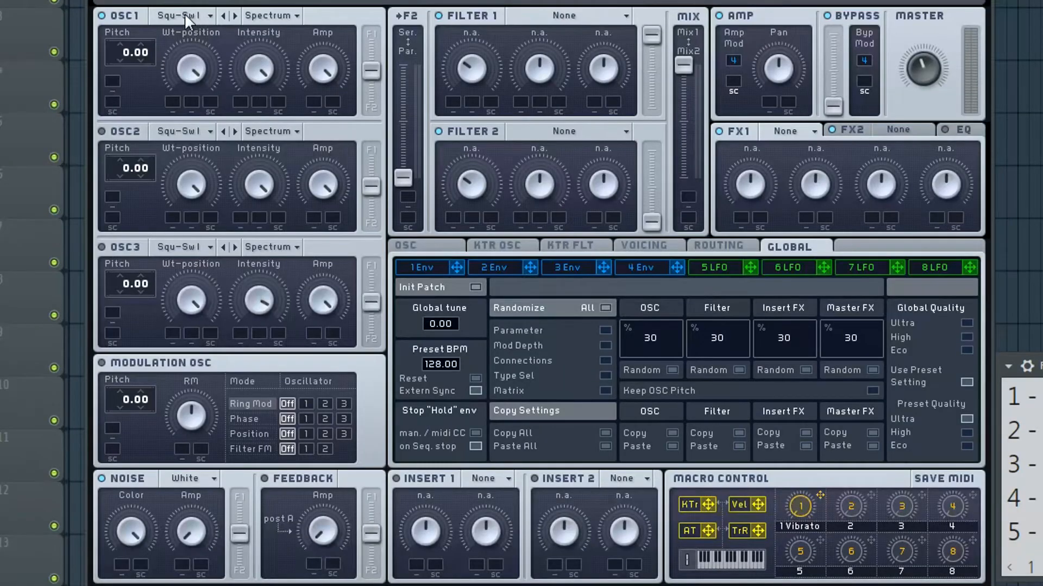
Set OSC1's wavetable to Pulse-Saw Sync and turn its Sync down to minimum
{"action": "left_click", "coordinate": [185, 13]}
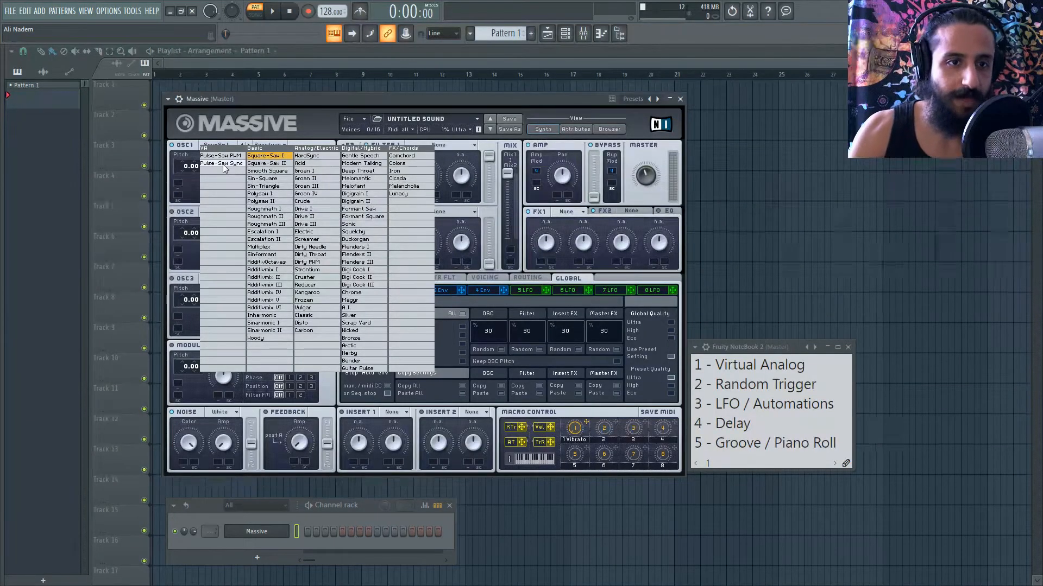
{"action": "left_click", "coordinate": [223, 164]}
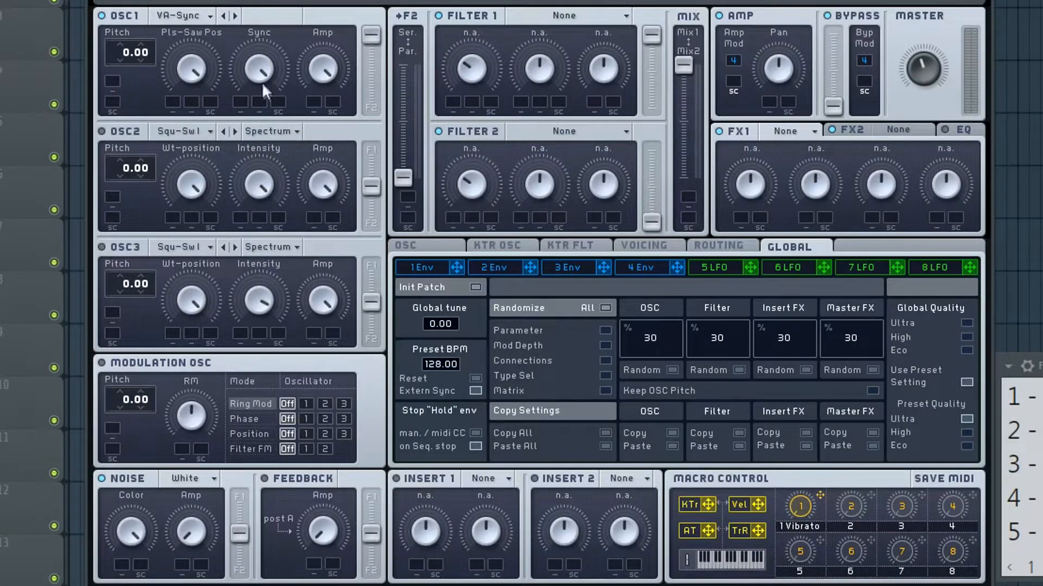
{"action": "left_click_drag", "start_coordinate": [259, 83], "coordinate": [259, 139]}
Compare Square-Saw I with Pulse-Saw Sync on OSC1, sweeping the Pls-Saw Pos and Sync amounts
{"action": "left_click", "coordinate": [202, 15]}
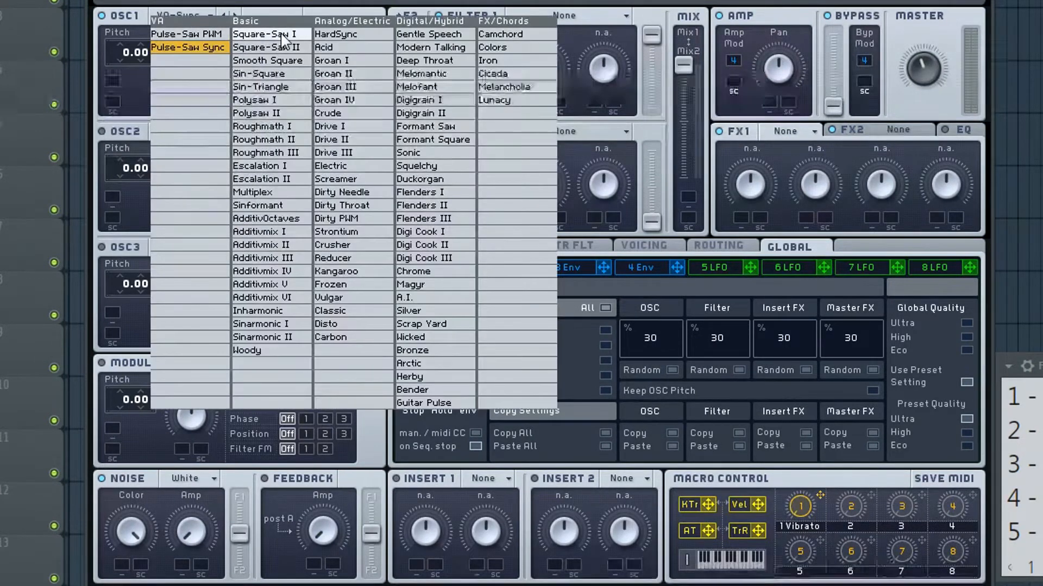
{"action": "left_click", "coordinate": [281, 40]}
{"action": "left_click", "coordinate": [191, 16]}
{"action": "left_click", "coordinate": [187, 41]}
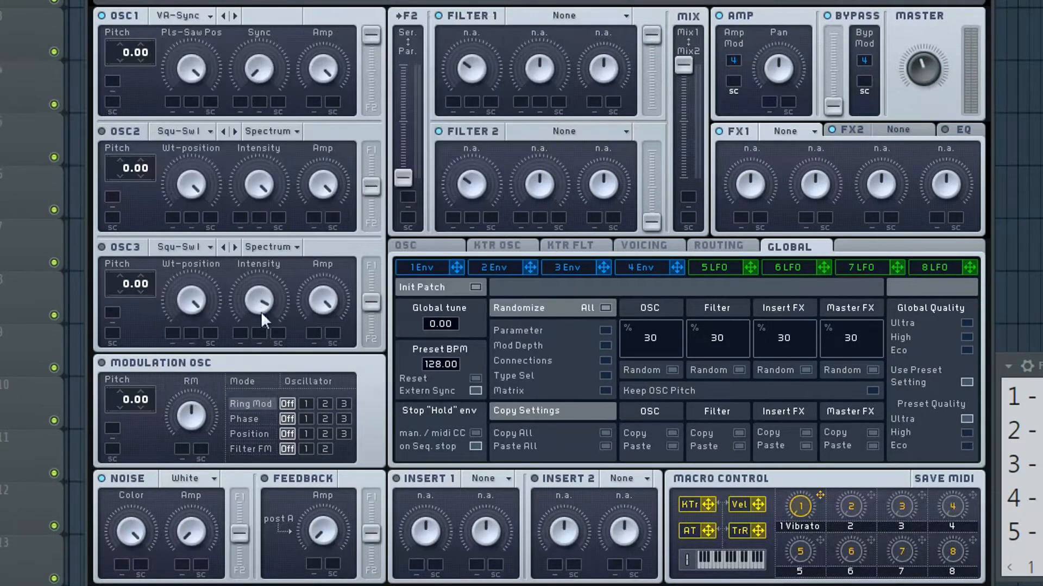
{"action": "left_click_drag", "start_coordinate": [194, 66], "coordinate": [218, 265]}
{"action": "left_click_drag", "start_coordinate": [255, 74], "coordinate": [260, 1]}
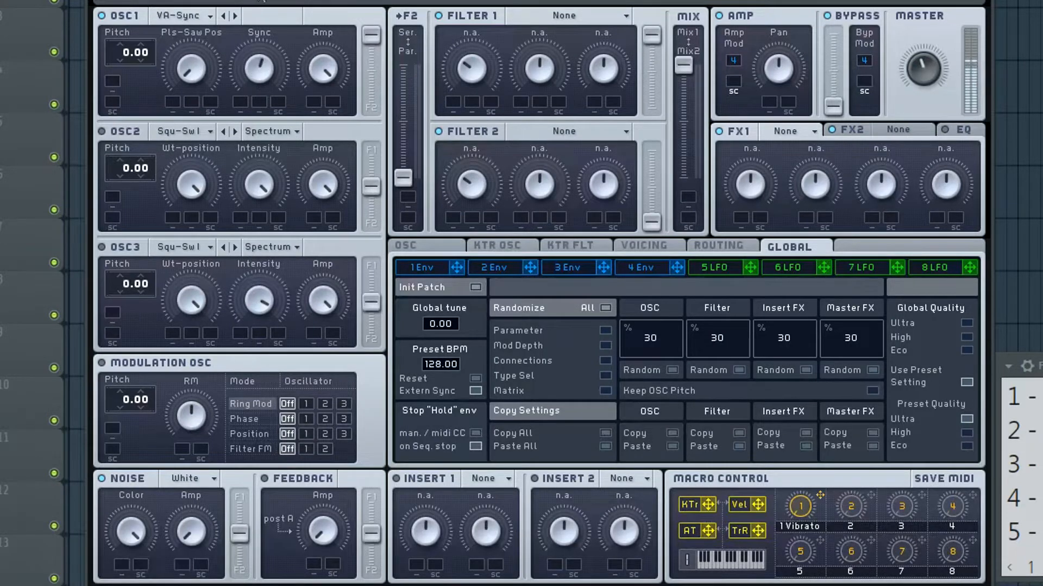
Try Pulse-Saw PWM on OSC1, sweeping its Pls-Saw Pos and Pulse Width
{"action": "left_click", "coordinate": [184, 15]}
{"action": "left_click", "coordinate": [185, 47]}
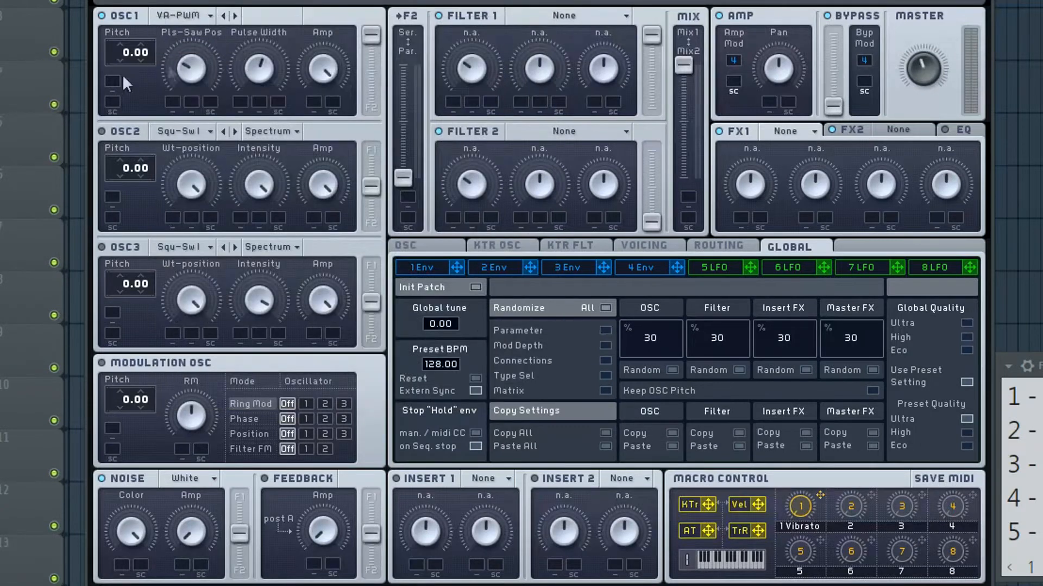
{"action": "left_click_drag", "start_coordinate": [217, 75], "coordinate": [218, 5]}
{"action": "left_click_drag", "start_coordinate": [192, 68], "coordinate": [213, 3]}
{"action": "left_click_drag", "start_coordinate": [256, 40], "coordinate": [265, 190]}
{"action": "left_click_drag", "start_coordinate": [191, 71], "coordinate": [213, 302]}
{"action": "left_click_drag", "start_coordinate": [267, 70], "coordinate": [219, 33]}
{"action": "left_click_drag", "start_coordinate": [259, 70], "coordinate": [263, 95]}
Return OSC1 to Pulse-Saw Sync with Pls-Saw Pos at maximum and Sync at minimum
{"action": "left_click", "coordinate": [187, 16]}
{"action": "left_click", "coordinate": [221, 49]}
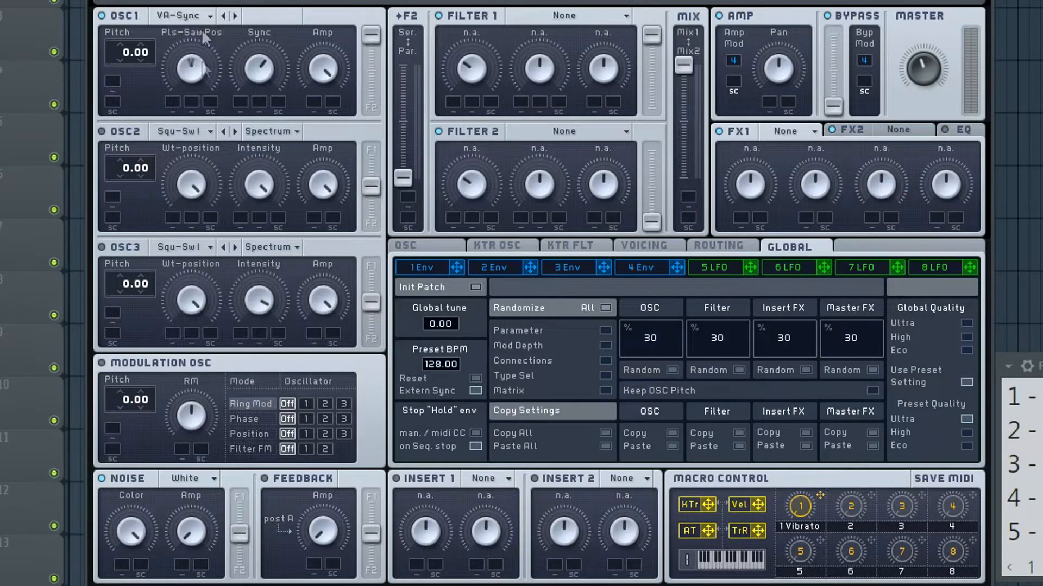
{"action": "left_click_drag", "start_coordinate": [261, 70], "coordinate": [316, 192]}
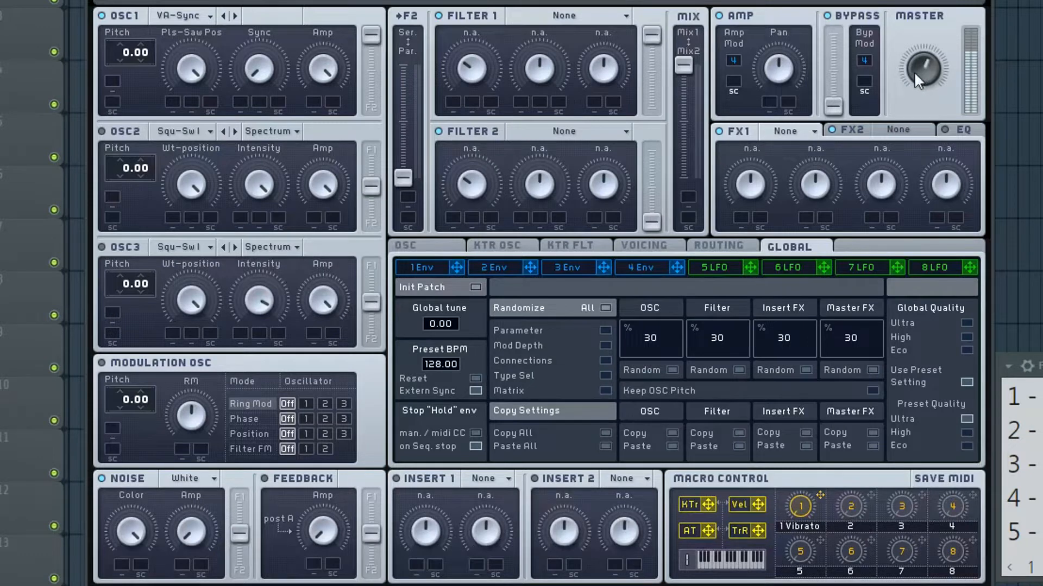
Route OSC2 fully to F1 and set it to Pulse-Saw Sync with a pitch of -24.00
{"action": "left_click_drag", "start_coordinate": [380, 185], "coordinate": [380, 139]}
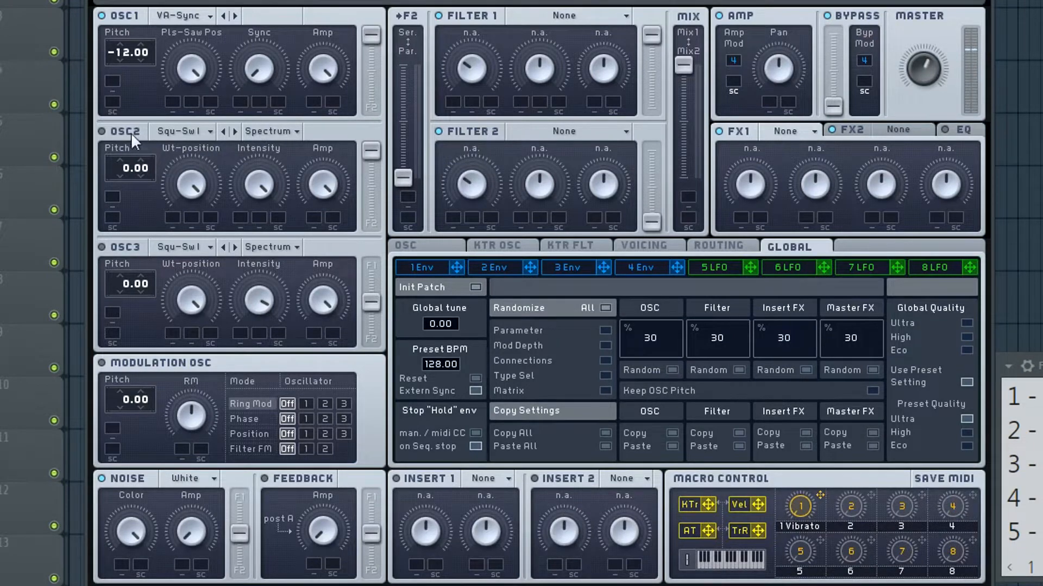
{"action": "left_click", "coordinate": [168, 132]}
{"action": "left_click", "coordinate": [209, 164]}
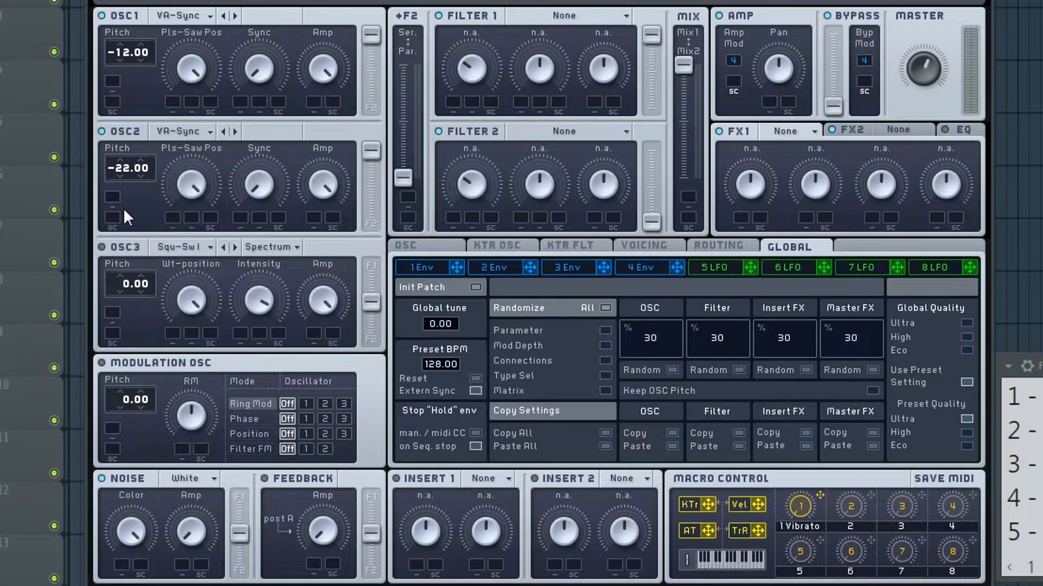
{"action": "left_click_drag", "start_coordinate": [125, 209], "coordinate": [125, 217]}
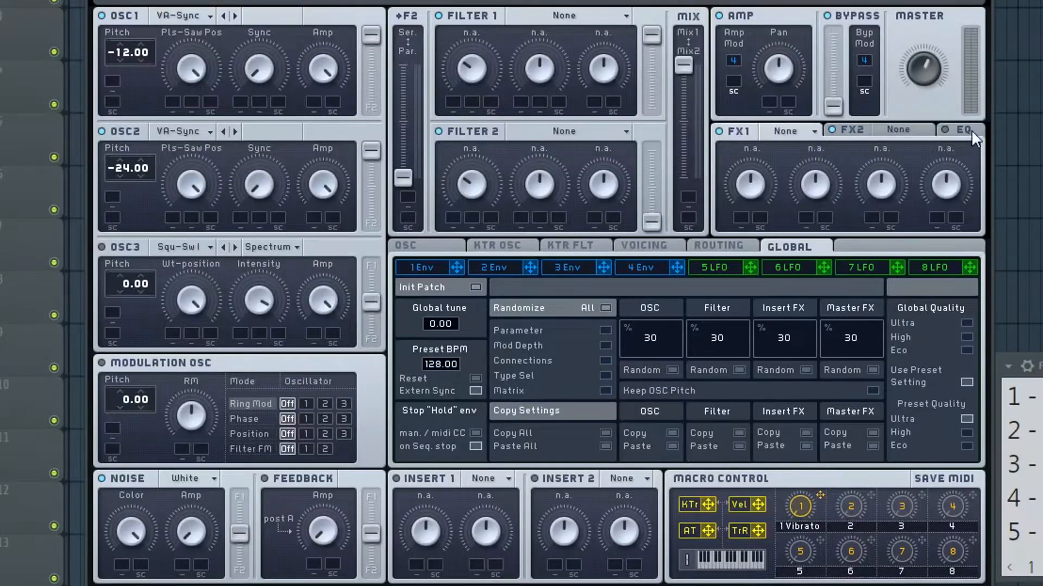
Enable the EQ and raise its High Shelf slightly
{"action": "left_click", "coordinate": [971, 132]}
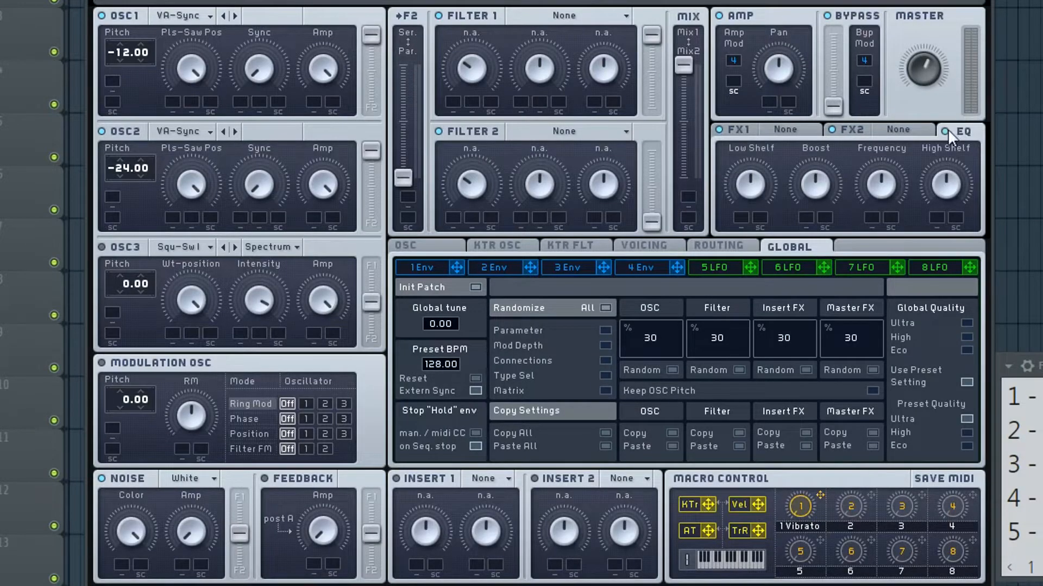
{"action": "left_click_drag", "start_coordinate": [951, 184], "coordinate": [951, 177]}
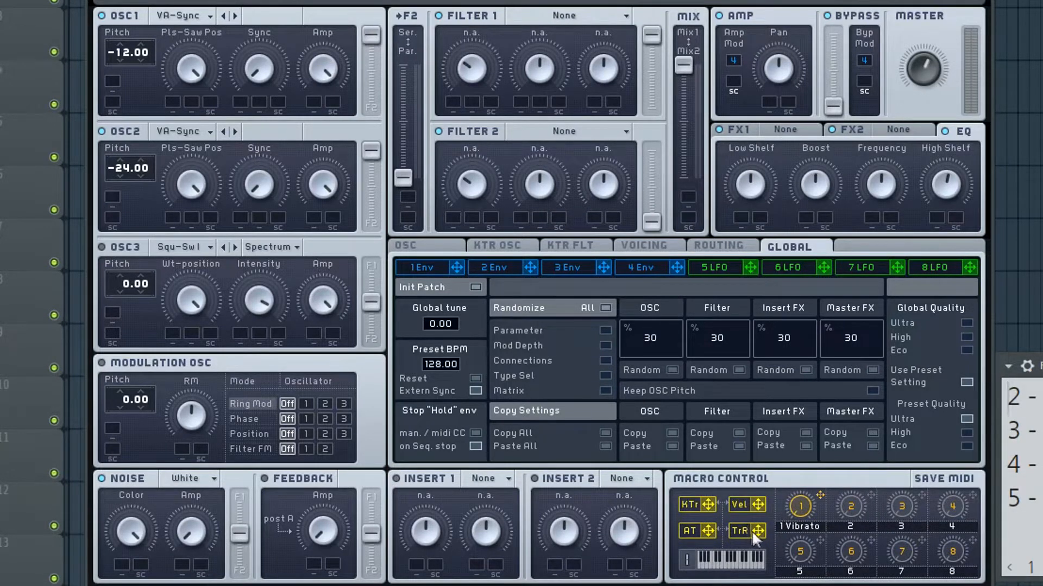
Try the TrR random trigger as a full-range modulator on OSC1's Amp and remove it
{"action": "left_click_drag", "start_coordinate": [756, 531], "coordinate": [219, 105]}
{"action": "left_click_drag", "start_coordinate": [302, 99], "coordinate": [314, 103]}
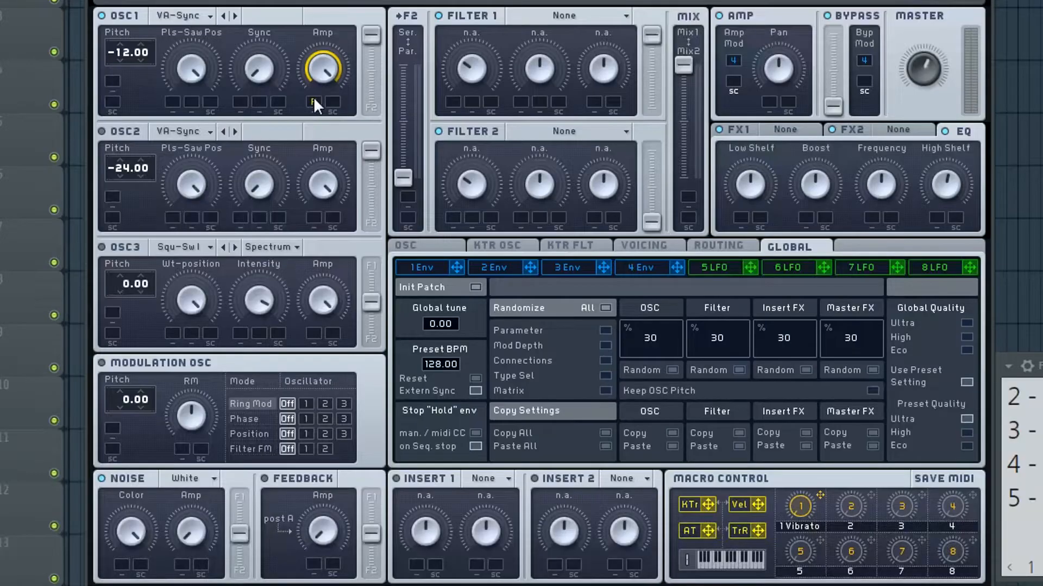
{"action": "right_click", "coordinate": [316, 106]}
Set Filter 1 to Lowpass 4 and switch OSC2 back on
{"action": "left_click", "coordinate": [529, 15]}
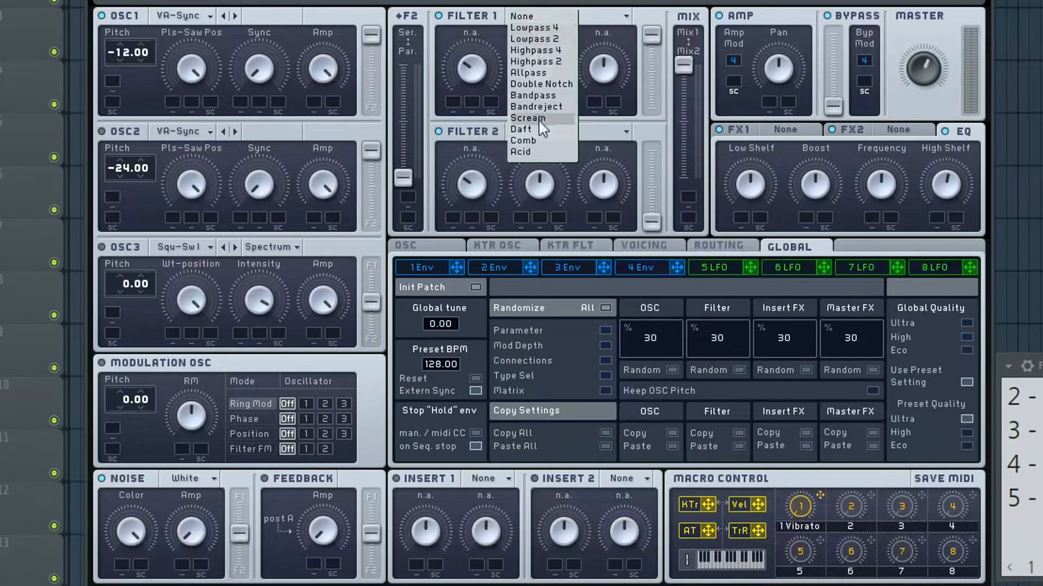
{"action": "left_click", "coordinate": [522, 27]}
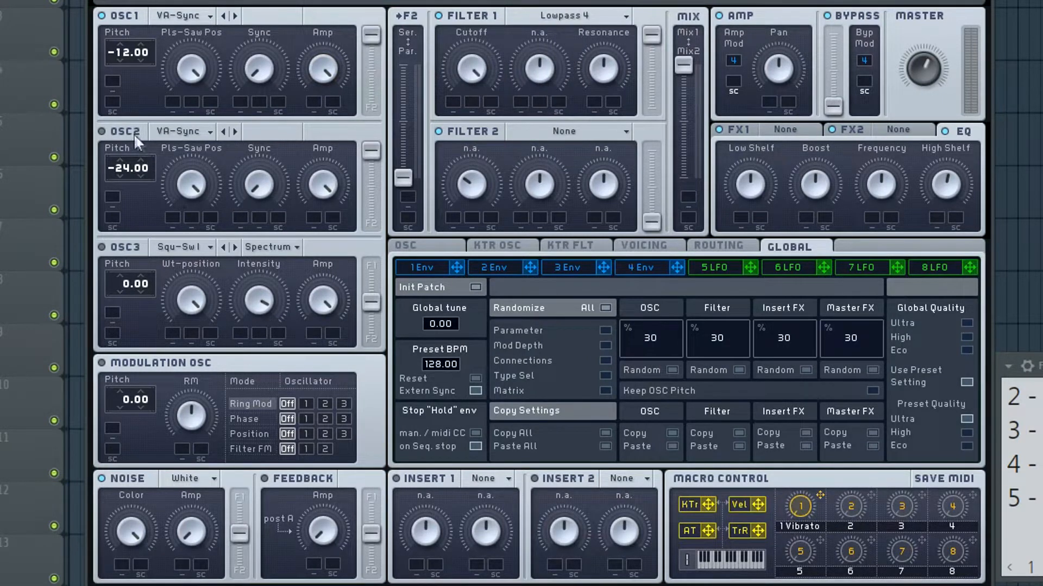
{"action": "left_click", "coordinate": [134, 134]}
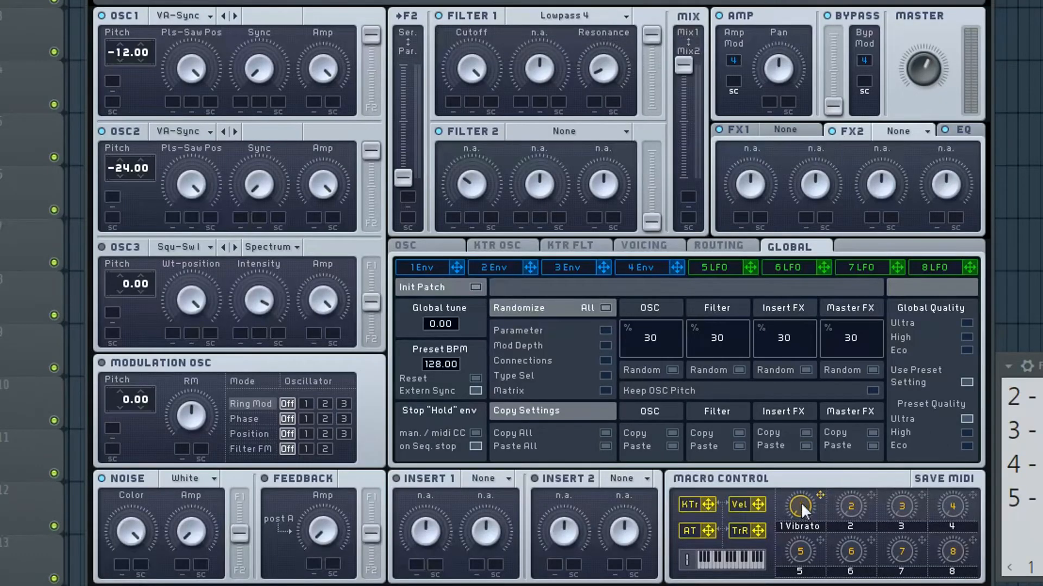
Clear the Vibrato assignment from macro 1 and modulate Filter 1's Resonance by a small amount with TrR
{"action": "right_click", "coordinate": [800, 505]}
{"action": "left_click", "coordinate": [819, 564]}
{"action": "left_click_drag", "start_coordinate": [758, 530], "coordinate": [599, 106]}
{"action": "left_click_drag", "start_coordinate": [593, 94], "coordinate": [589, 87]}
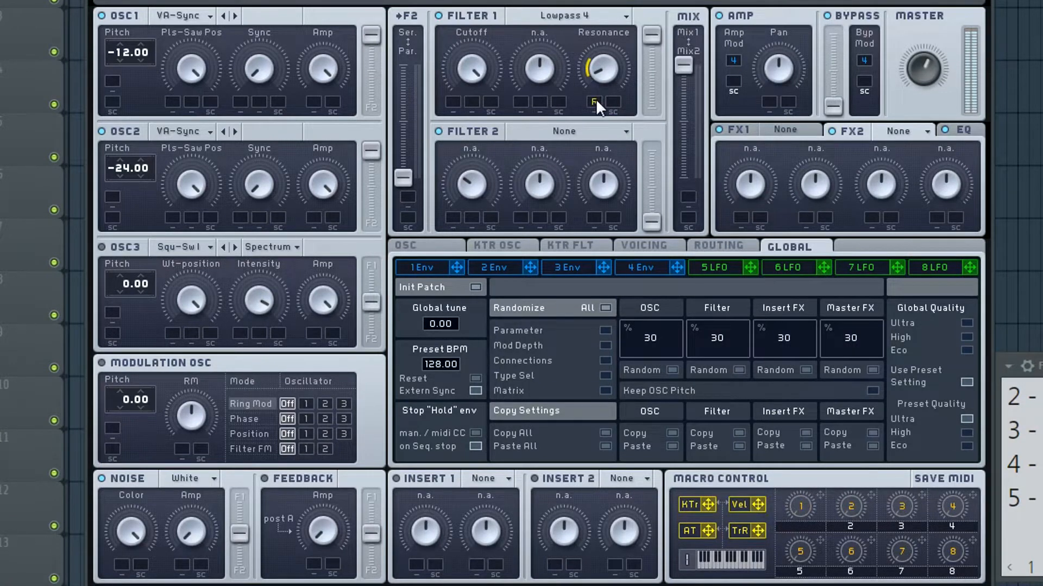
{"action": "left_click_drag", "start_coordinate": [595, 79], "coordinate": [586, 34]}
Set the synth's voicing to Monophon
{"action": "left_click", "coordinate": [653, 267]}
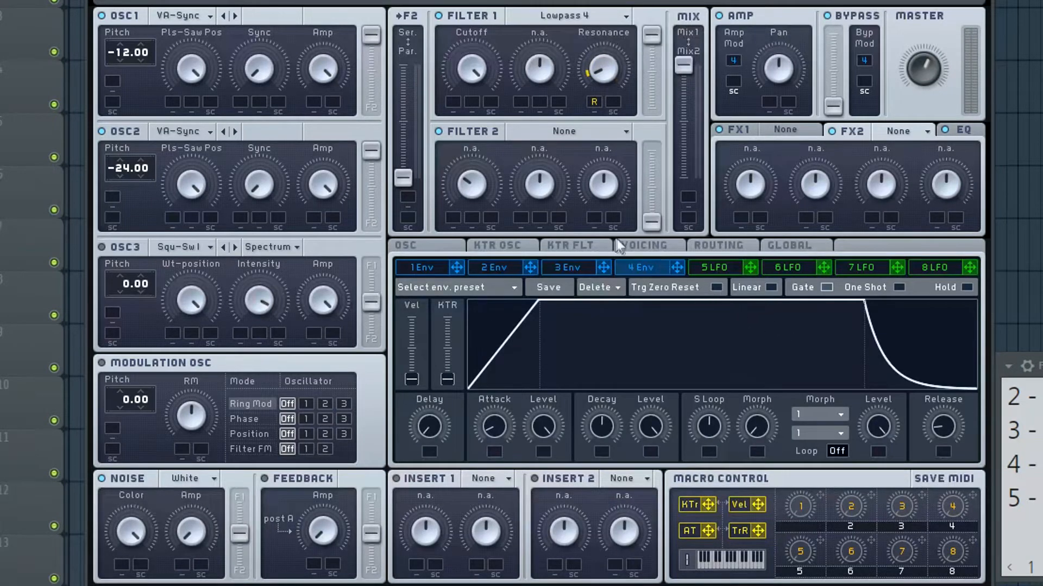
{"action": "left_click", "coordinate": [624, 247]}
{"action": "left_click", "coordinate": [475, 372]}
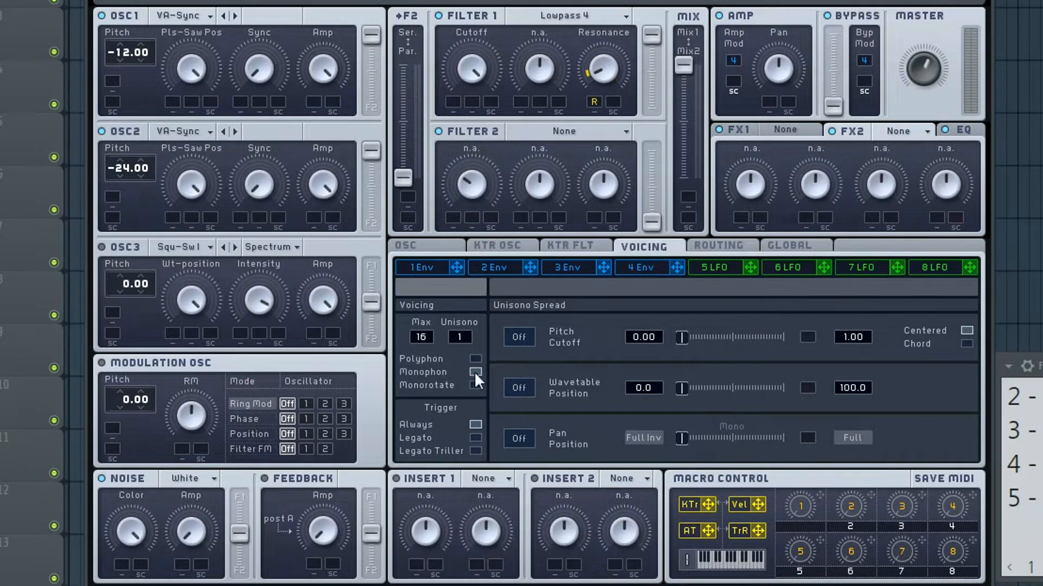
Lengthen the 4 Env Release slightly and modulate it by a small amount with TrR
{"action": "left_click", "coordinate": [657, 271]}
{"action": "left_click_drag", "start_coordinate": [933, 429], "coordinate": [942, 429]}
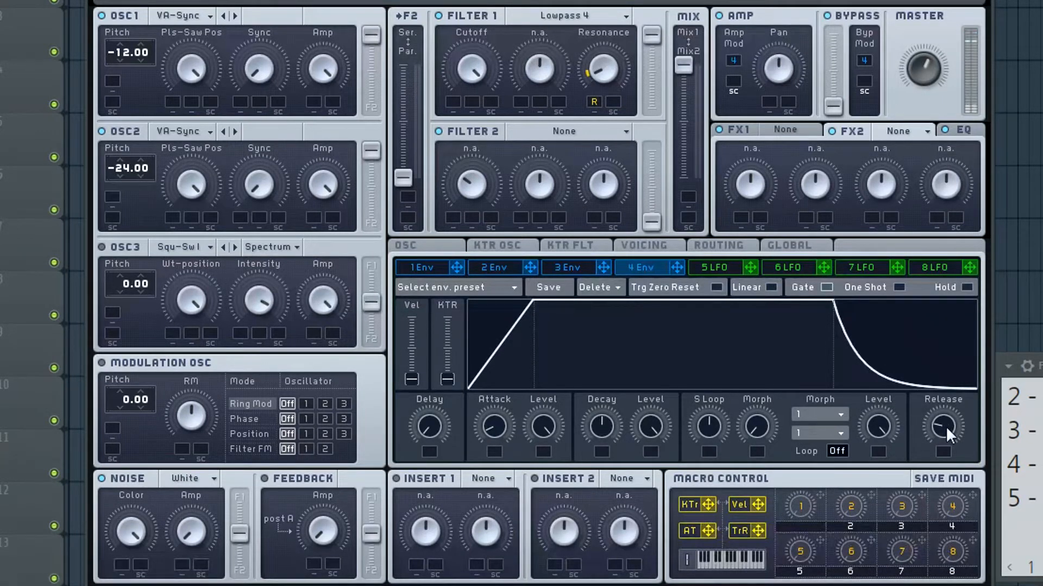
{"action": "left_click", "coordinate": [421, 244]}
{"action": "left_click", "coordinate": [653, 248]}
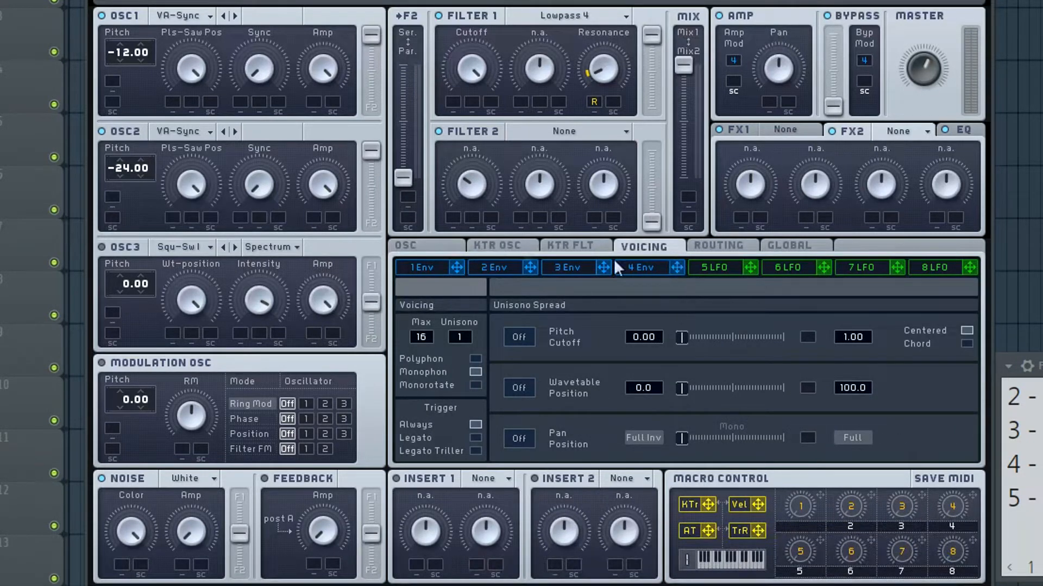
{"action": "left_click", "coordinate": [675, 274]}
{"action": "left_click_drag", "start_coordinate": [758, 530], "coordinate": [947, 447]}
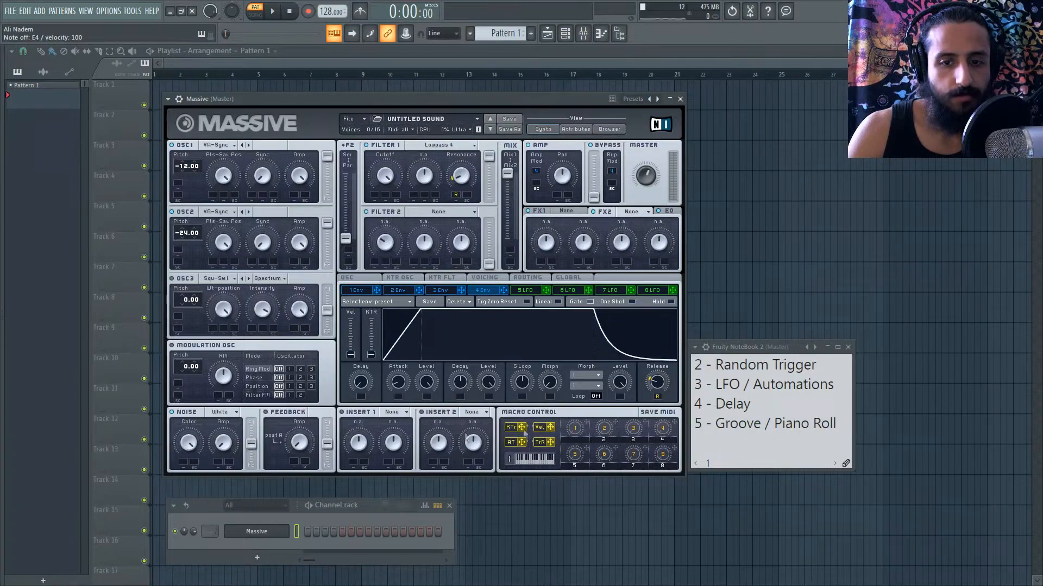
Modulate the Pls-Saw Pos of both OSC1 and OSC2 slightly with TrR
{"action": "left_click_drag", "start_coordinate": [548, 444], "coordinate": [251, 197]}
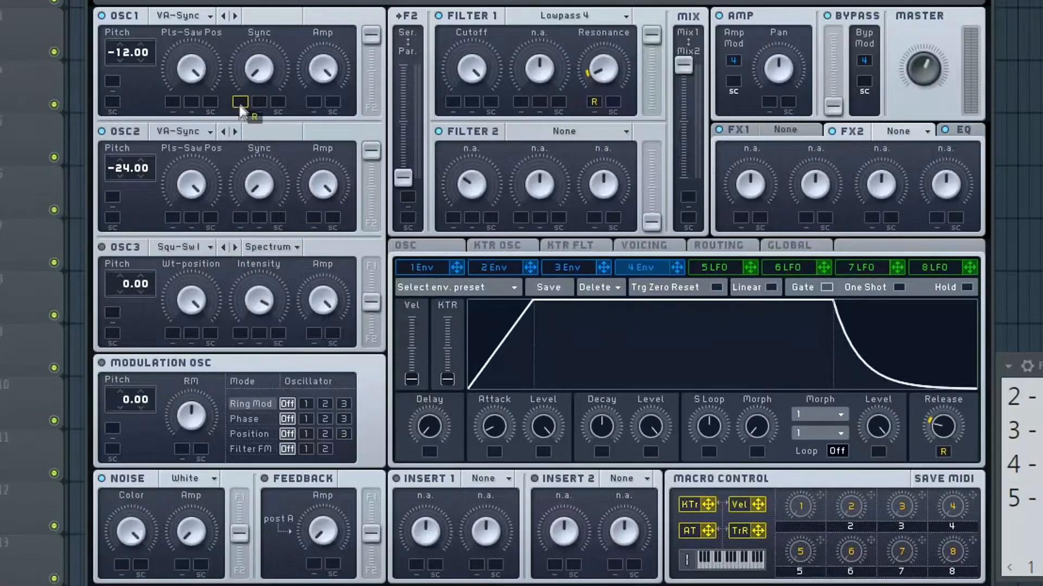
{"action": "left_click_drag", "start_coordinate": [240, 110], "coordinate": [174, 102]}
{"action": "left_click_drag", "start_coordinate": [755, 532], "coordinate": [169, 219]}
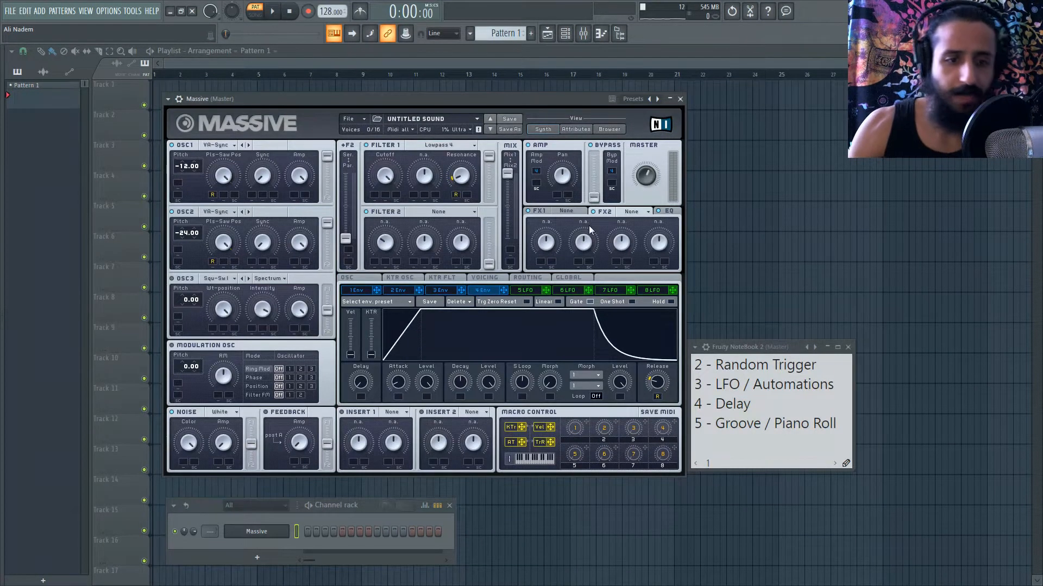
Delete the Random Trigger line from the notebook list
{"action": "left_click_drag", "start_coordinate": [816, 364], "coordinate": [641, 338]}
{"action": "key", "text": "BackSpace"}
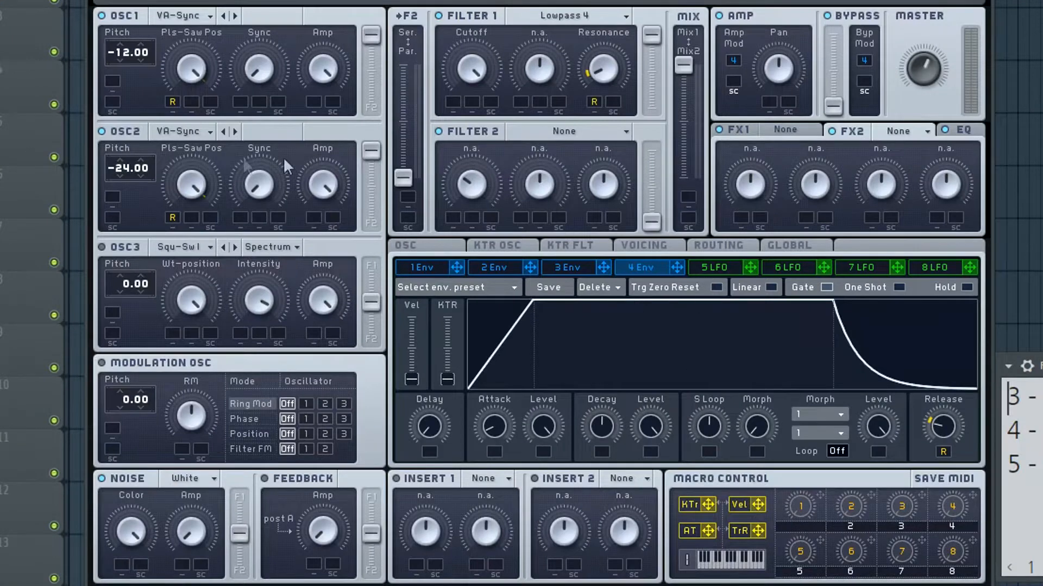
Modulate the oscillator pitches with 5 LFO, by -0.05 on OSC1 and 0.05 on OSC2
{"action": "left_click", "coordinate": [716, 267]}
{"action": "left_click_drag", "start_coordinate": [750, 271], "coordinate": [112, 81]}
{"action": "left_click_drag", "start_coordinate": [418, 230], "coordinate": [112, 197]}
{"action": "left_click_drag", "start_coordinate": [161, 78], "coordinate": [164, 70]}
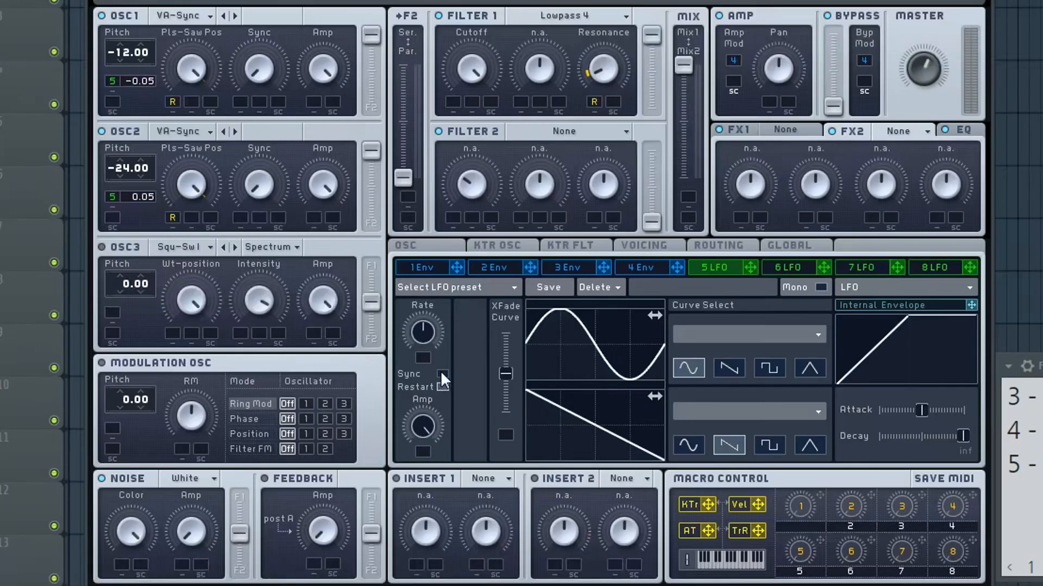
Sync 5 LFO at a 1/16 ratio and set its pitch modulation to -0.10 on OSC1 and 0.10 on OSC2
{"action": "left_click", "coordinate": [368, 352]}
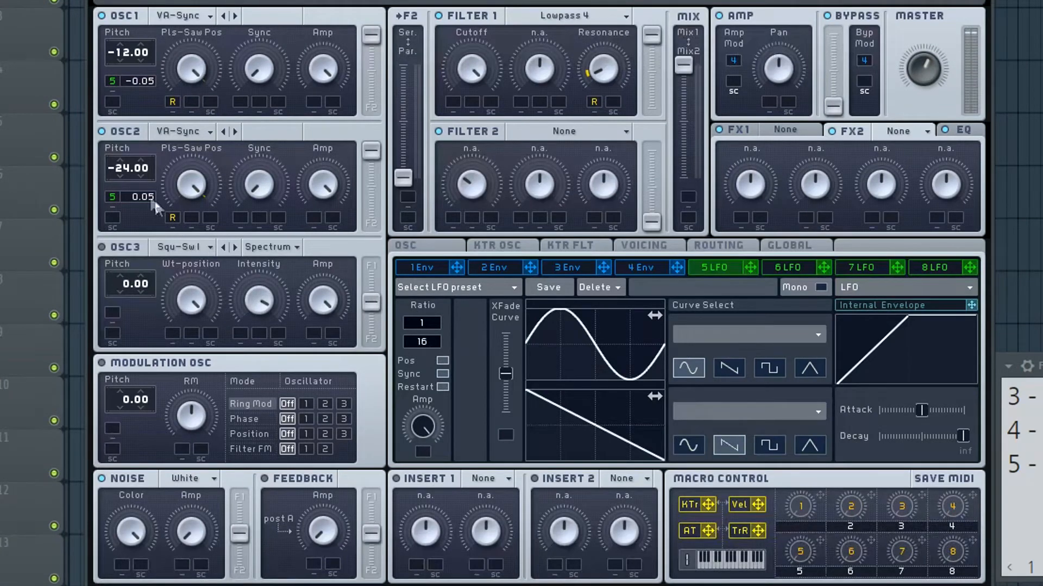
{"action": "left_click_drag", "start_coordinate": [129, 200], "coordinate": [139, 193]}
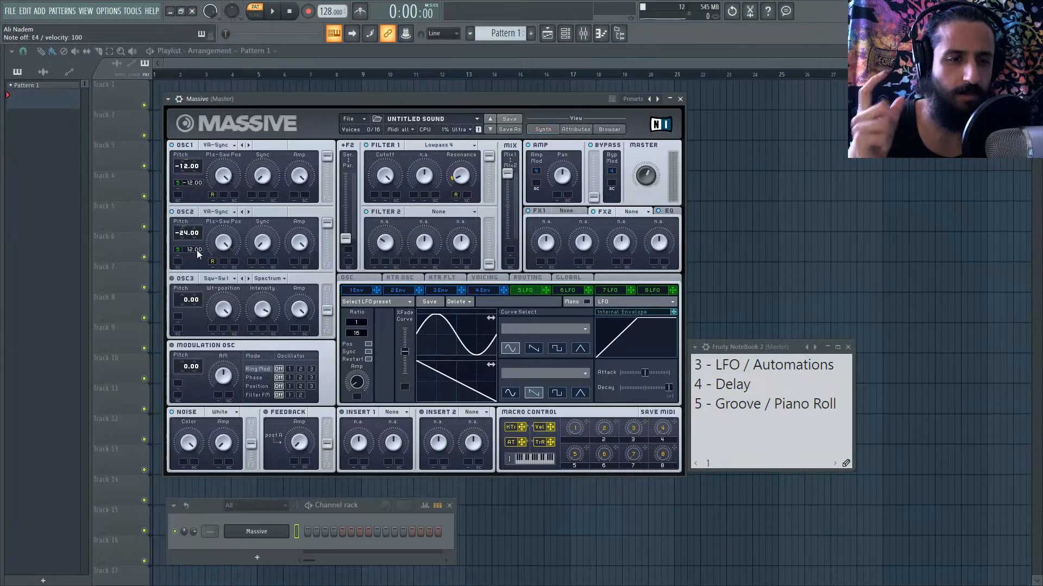
{"action": "double_click", "coordinate": [193, 251]}
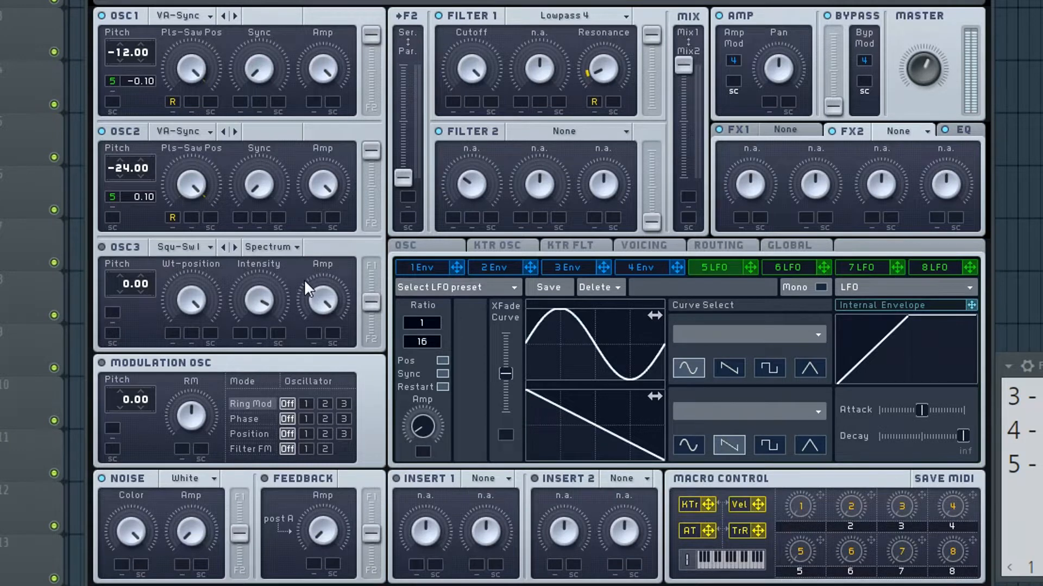
Raise the EQ's Low Shelf slightly, and route the noise fully to F1 with its Amp raised a little
{"action": "left_click", "coordinate": [959, 132]}
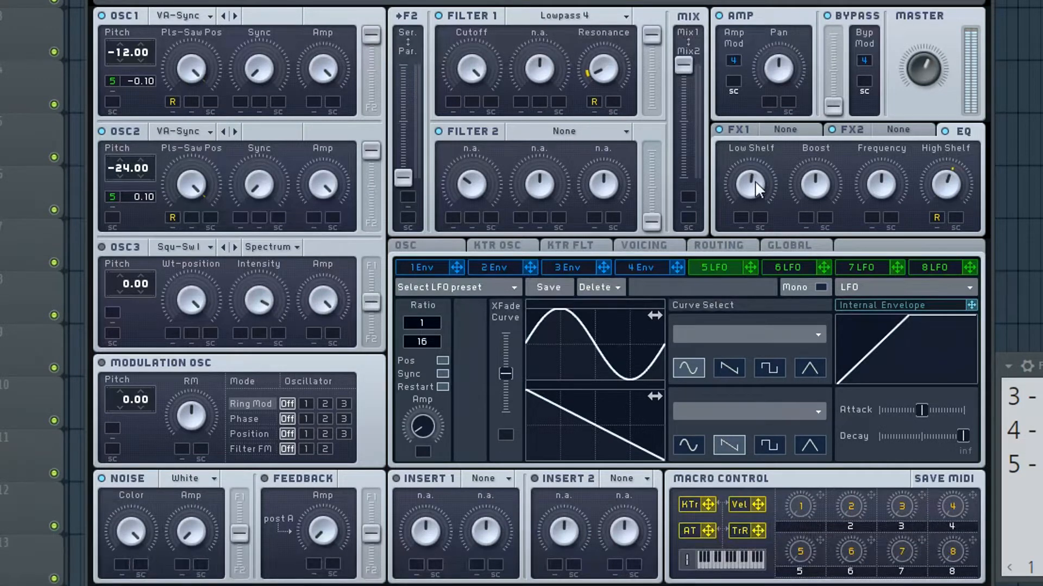
{"action": "left_click_drag", "start_coordinate": [243, 532], "coordinate": [240, 490]}
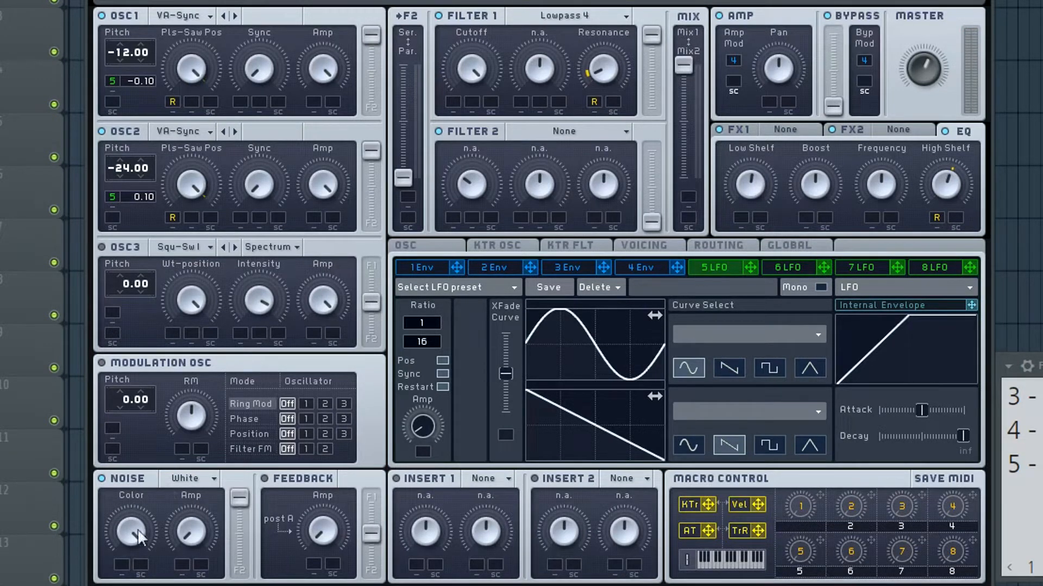
{"action": "scroll", "coordinate": [189, 532], "scroll_direction": "up", "scroll_amount": 2}
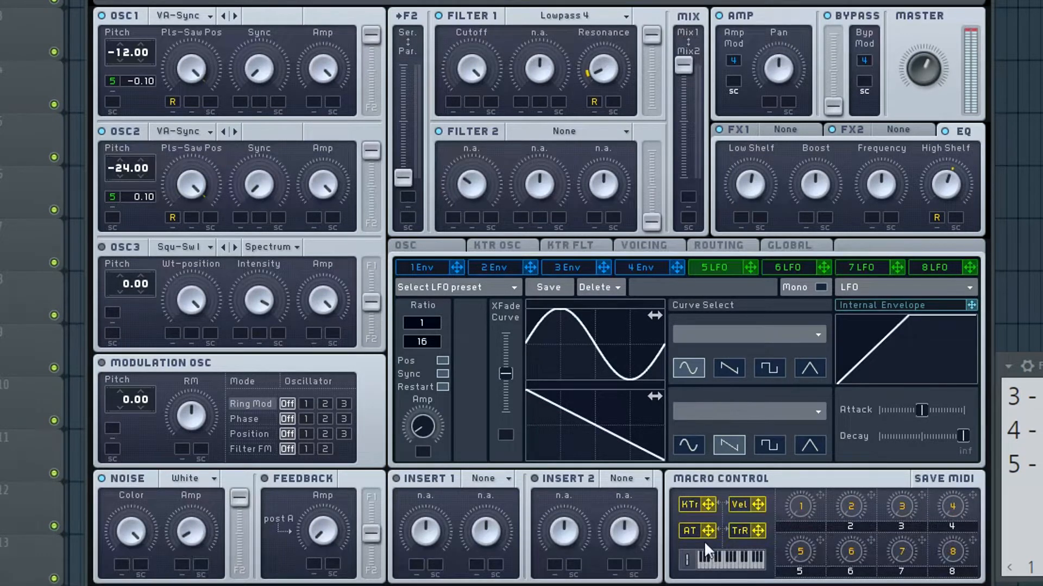
Modulate the noise Amp with the random trigger, and turn on Feedback routed fully to F1 with its Amp at about a quarter
{"action": "left_click_drag", "start_coordinate": [757, 530], "coordinate": [182, 565]}
{"action": "mouse_move", "coordinate": [181, 563]}
{"action": "left_mouse_down"}
{"action": "mouse_move", "coordinate": [177, 541]}
{"action": "mouse_move", "coordinate": [189, 576]}
{"action": "left_mouse_up"}
{"action": "left_click", "coordinate": [316, 482]}
{"action": "left_click_drag", "start_coordinate": [371, 533], "coordinate": [371, 466]}
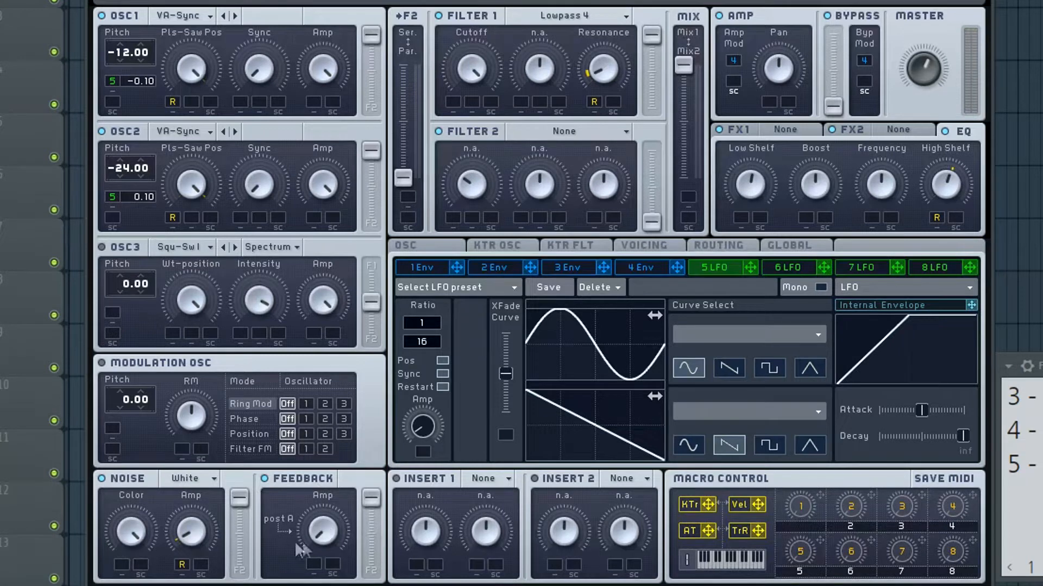
{"action": "mouse_move", "coordinate": [317, 527]}
{"action": "left_mouse_down"}
{"action": "mouse_move", "coordinate": [319, 455]}
{"action": "mouse_move", "coordinate": [310, 519]}
{"action": "left_mouse_up"}
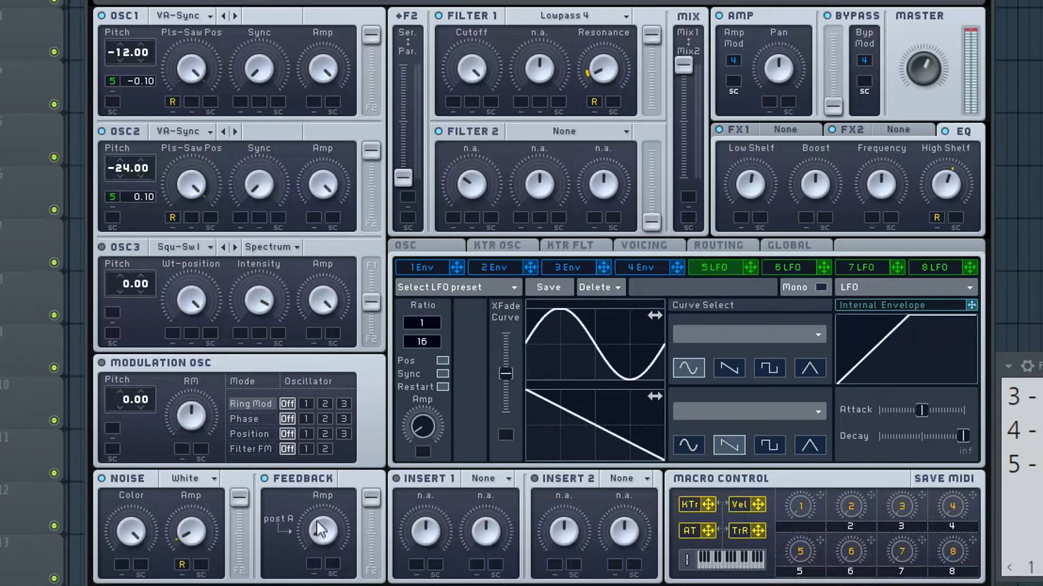
{"action": "left_click_drag", "start_coordinate": [317, 504], "coordinate": [328, 524]}
{"action": "left_click_drag", "start_coordinate": [324, 503], "coordinate": [324, 492]}
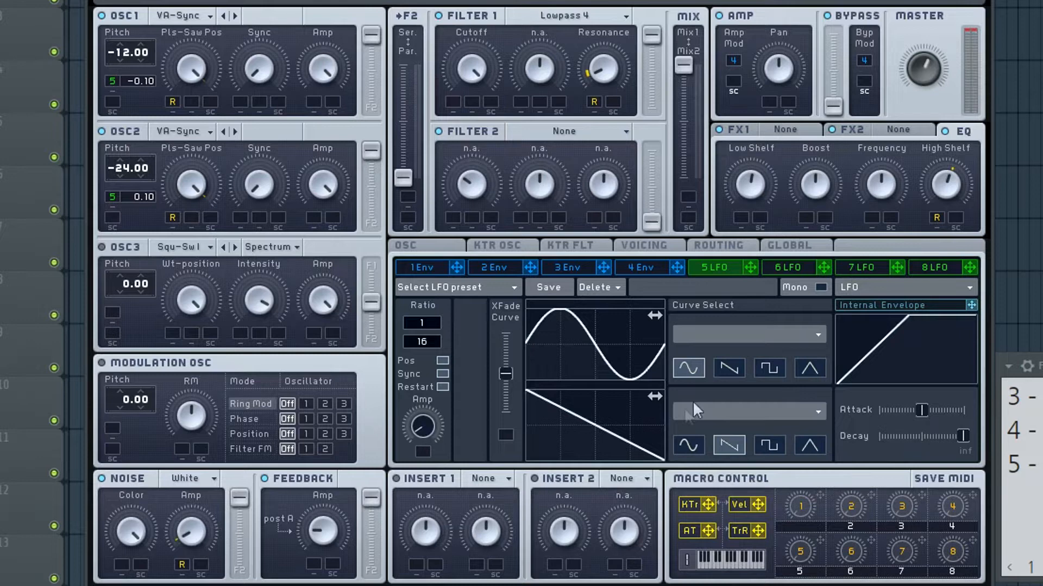
Load the Bitcrusher in Insert 1 and route Ins 1 in front of Filter 1
{"action": "left_click", "coordinate": [498, 478]}
{"action": "left_click", "coordinate": [529, 514]}
{"action": "left_click", "coordinate": [717, 245]}
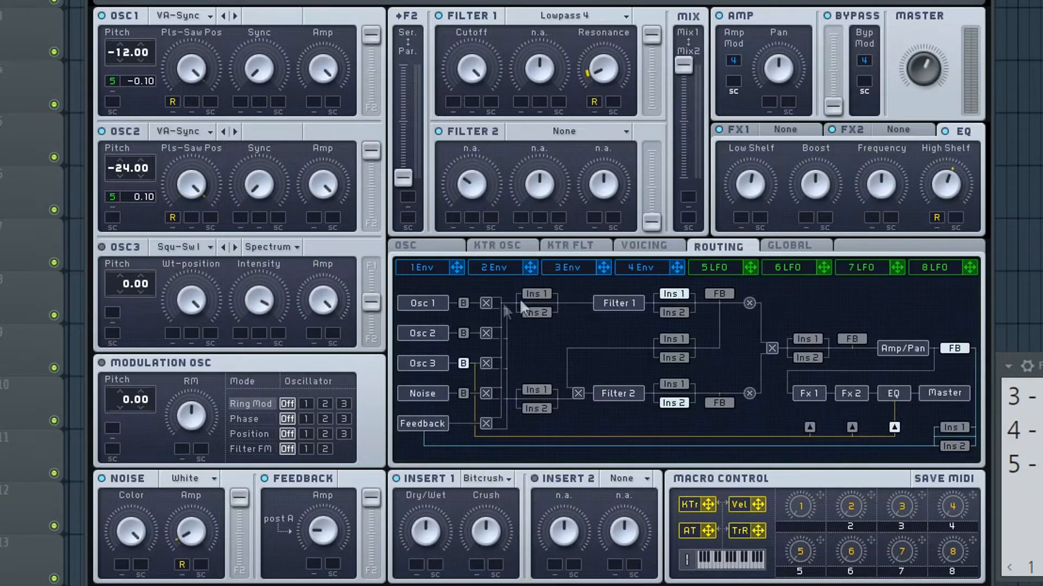
{"action": "left_click", "coordinate": [537, 293]}
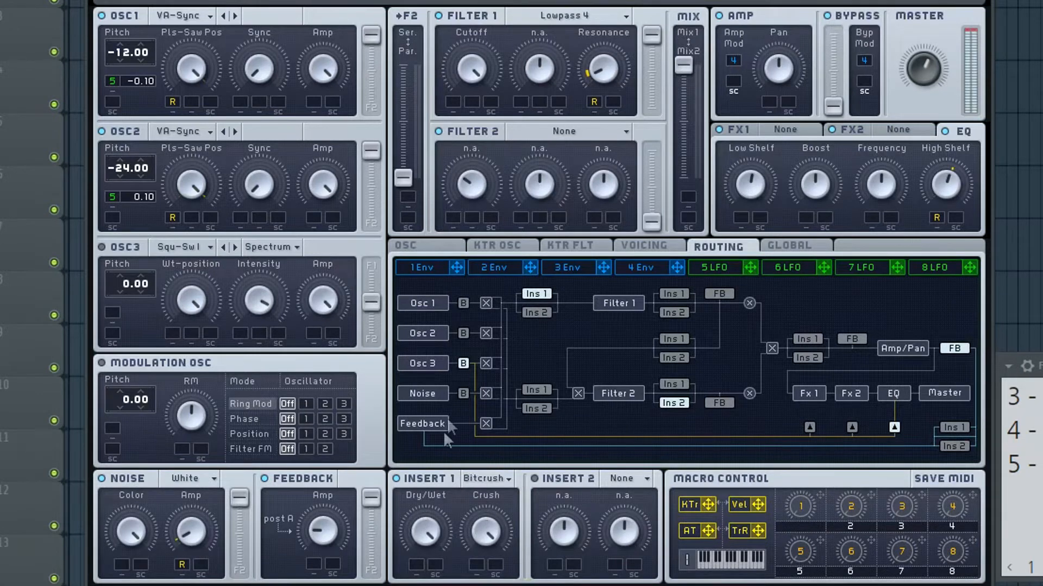
Set the Bitcrusher's Dry/Wet fully wet and reduce Crush to a low setting
{"action": "mouse_move", "coordinate": [491, 536]}
{"action": "left_mouse_down"}
{"action": "mouse_move", "coordinate": [492, 487]}
{"action": "mouse_move", "coordinate": [492, 531]}
{"action": "left_mouse_up"}
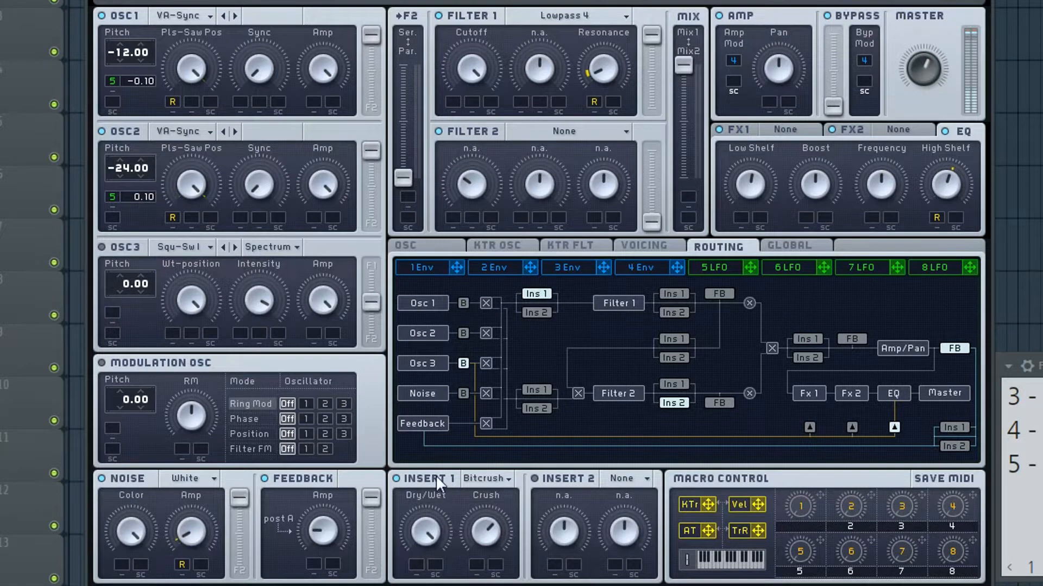
{"action": "left_click_drag", "start_coordinate": [478, 515], "coordinate": [478, 537]}
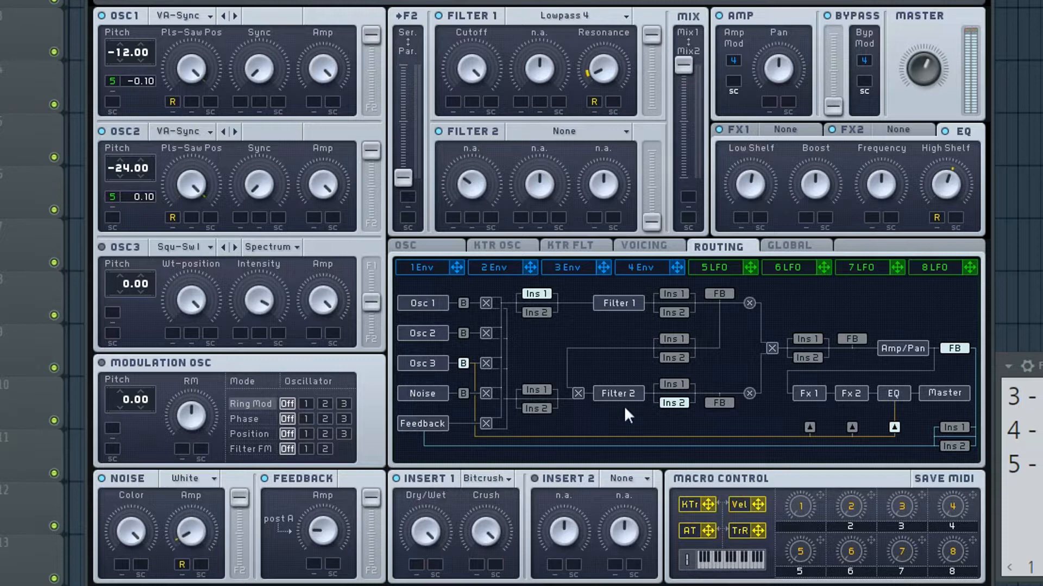
{"action": "mouse_move", "coordinate": [427, 531]}
{"action": "left_mouse_down"}
{"action": "mouse_move", "coordinate": [426, 557]}
{"action": "mouse_move", "coordinate": [426, 510]}
{"action": "left_mouse_up"}
{"action": "left_click_drag", "start_coordinate": [500, 527], "coordinate": [500, 556]}
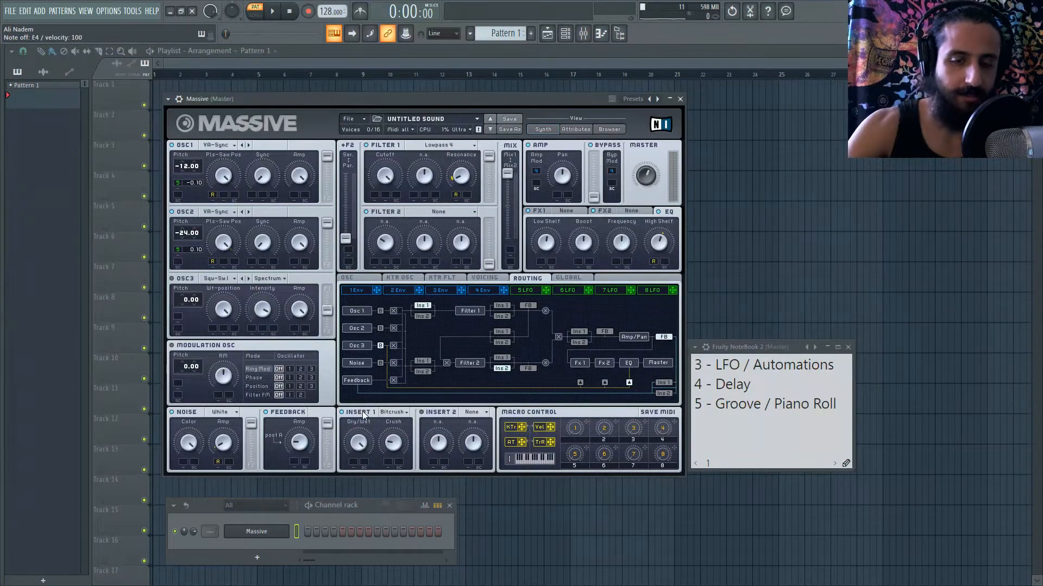
Load the Classic Tube effect in FX1 and reduce its Drive below halfway
{"action": "left_click", "coordinate": [566, 211]}
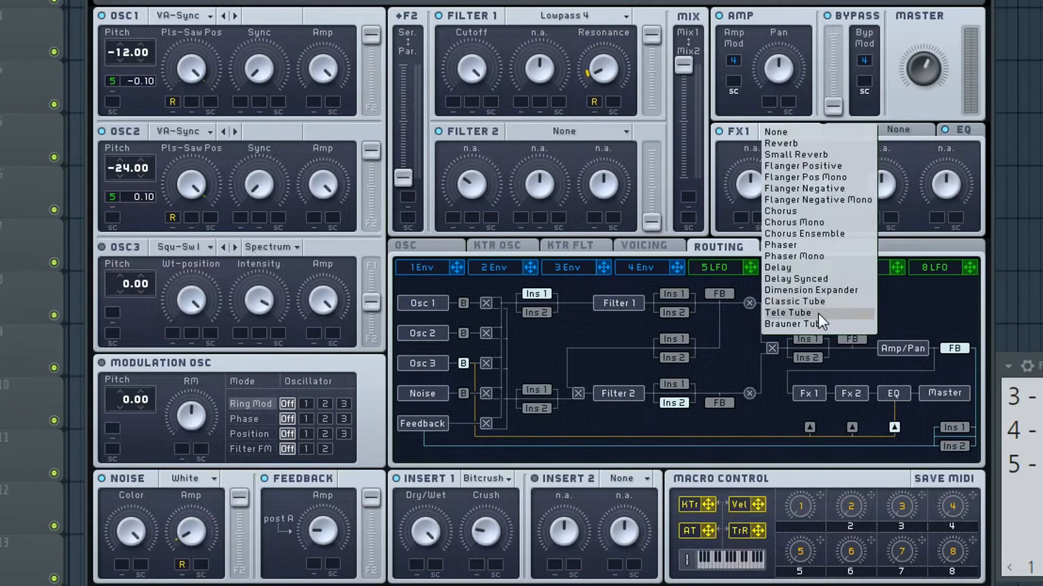
{"action": "left_click", "coordinate": [793, 300]}
{"action": "left_click_drag", "start_coordinate": [813, 196], "coordinate": [811, 224]}
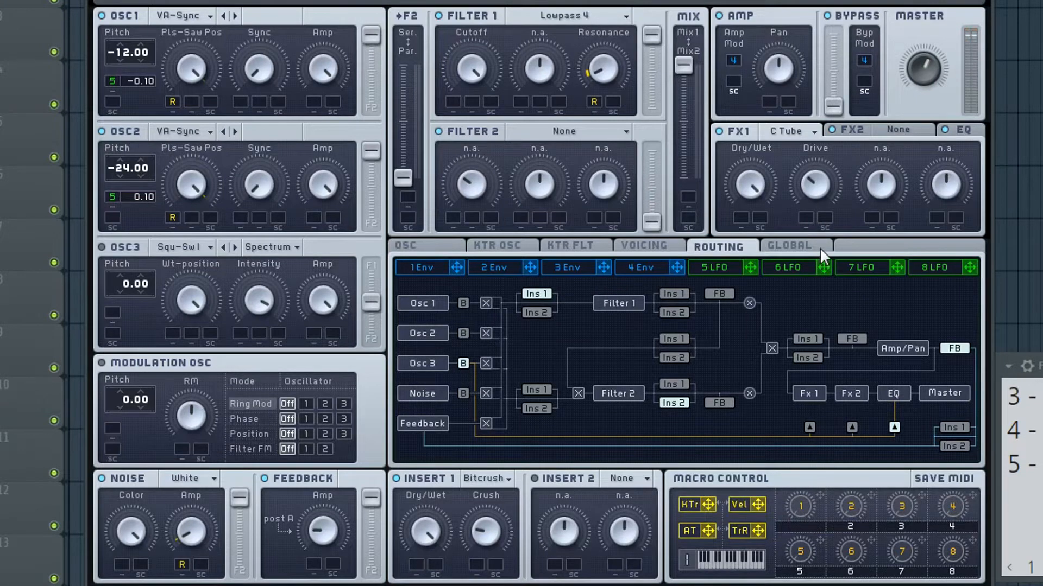
Shorten the Attack of 4 Env and show the oscillator settings page
{"action": "left_click", "coordinate": [651, 266]}
{"action": "left_click_drag", "start_coordinate": [501, 425], "coordinate": [498, 443]}
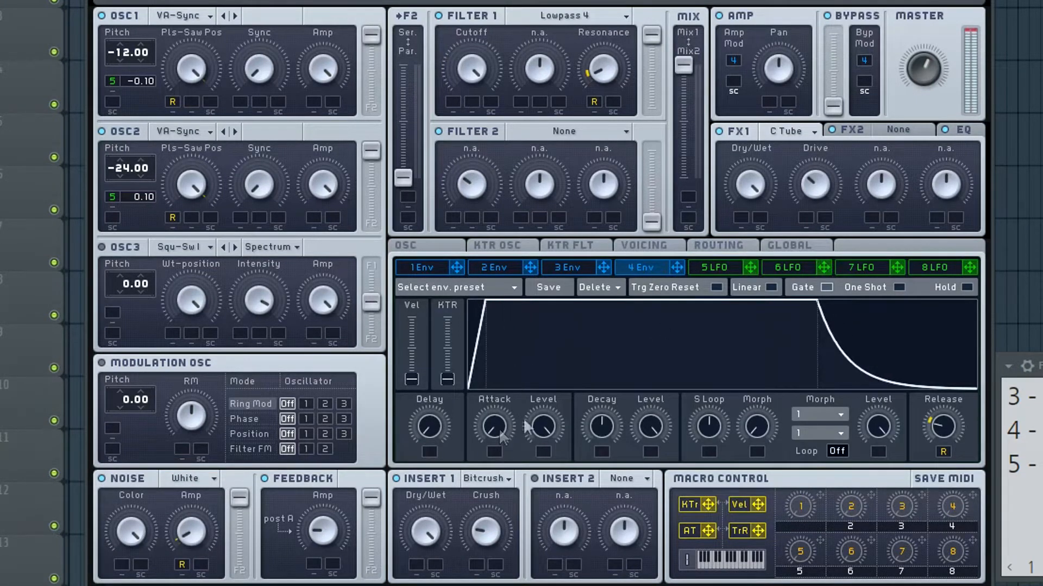
{"action": "left_click", "coordinate": [451, 247]}
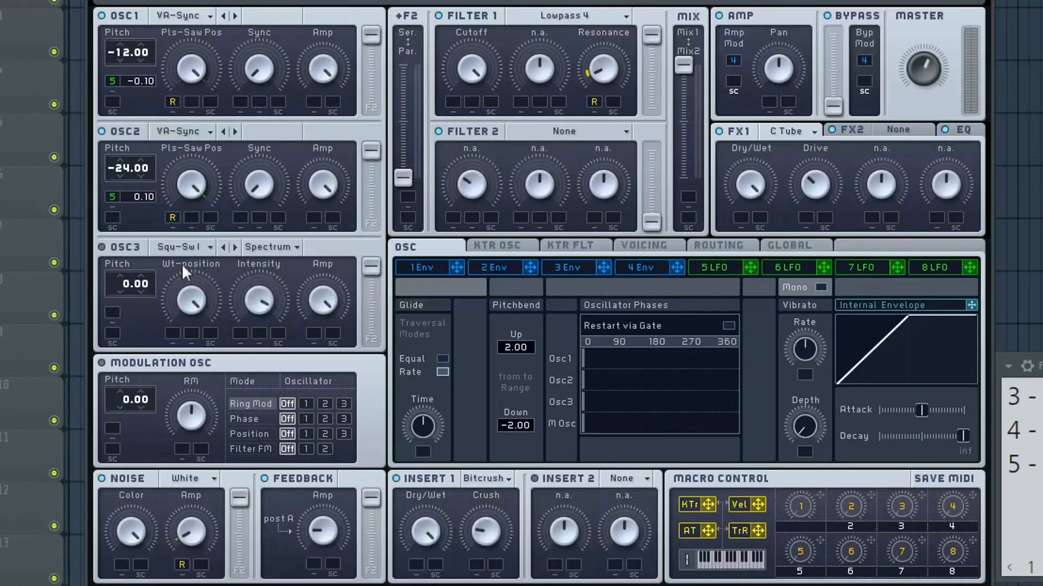
Turn on OSC3 with the Pulse-Saw Sync wavetable
{"action": "left_click", "coordinate": [184, 249]}
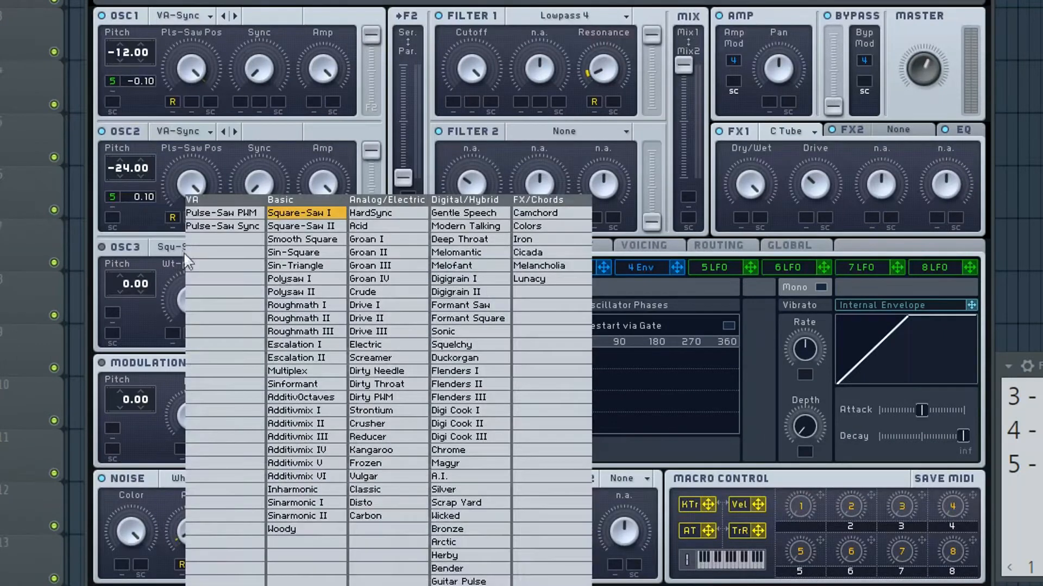
{"action": "left_click", "coordinate": [208, 235]}
{"action": "left_click", "coordinate": [126, 248]}
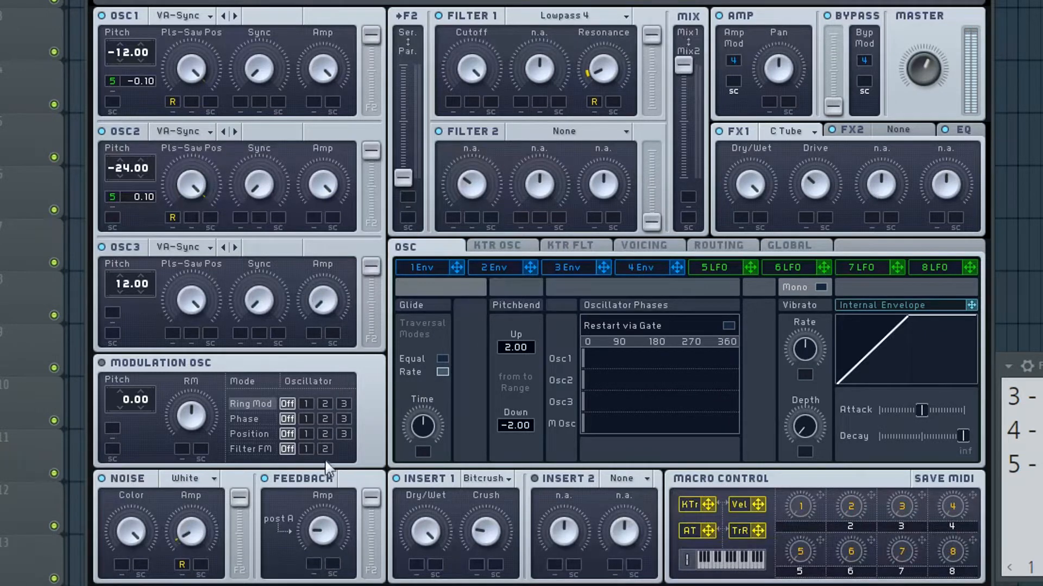
Try different pitches on OSC3 and bring its Amp up to full
{"action": "left_click_drag", "start_coordinate": [321, 446], "coordinate": [321, 441]}
{"action": "double_click", "coordinate": [133, 285]}
{"action": "double_click", "coordinate": [307, 306]}
{"action": "left_click_drag", "start_coordinate": [134, 272], "coordinate": [136, 259]}
{"action": "left_click_drag", "start_coordinate": [328, 311], "coordinate": [331, 323]}
{"action": "mouse_move", "coordinate": [269, 276]}
{"action": "left_mouse_down"}
{"action": "mouse_move", "coordinate": [268, 251]}
{"action": "mouse_move", "coordinate": [269, 264]}
{"action": "left_mouse_up"}
{"action": "left_click_drag", "start_coordinate": [323, 301], "coordinate": [299, 231]}
Set OSC3's pitch to 7.00 and modulate it with 5 LFO by -0.10
{"action": "left_click_drag", "start_coordinate": [130, 281], "coordinate": [127, 295]}
{"action": "scroll", "coordinate": [132, 305], "scroll_direction": "down", "scroll_amount": 1}
{"action": "left_click_drag", "start_coordinate": [272, 299], "coordinate": [265, 327]}
{"action": "left_click_drag", "start_coordinate": [748, 268], "coordinate": [111, 314]}
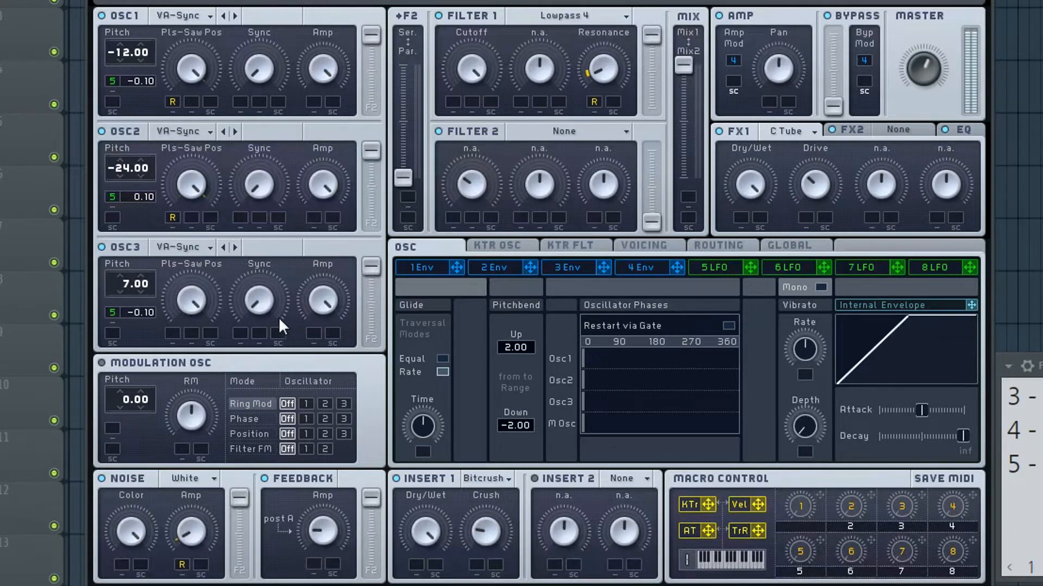
Set OSC3's Pls-Saw Pos to the middle and modulate its Sync slightly with the random trigger
{"action": "left_click", "coordinate": [128, 246]}
{"action": "left_click_drag", "start_coordinate": [267, 314], "coordinate": [265, 298]}
{"action": "left_click_drag", "start_coordinate": [748, 267], "coordinate": [239, 339]}
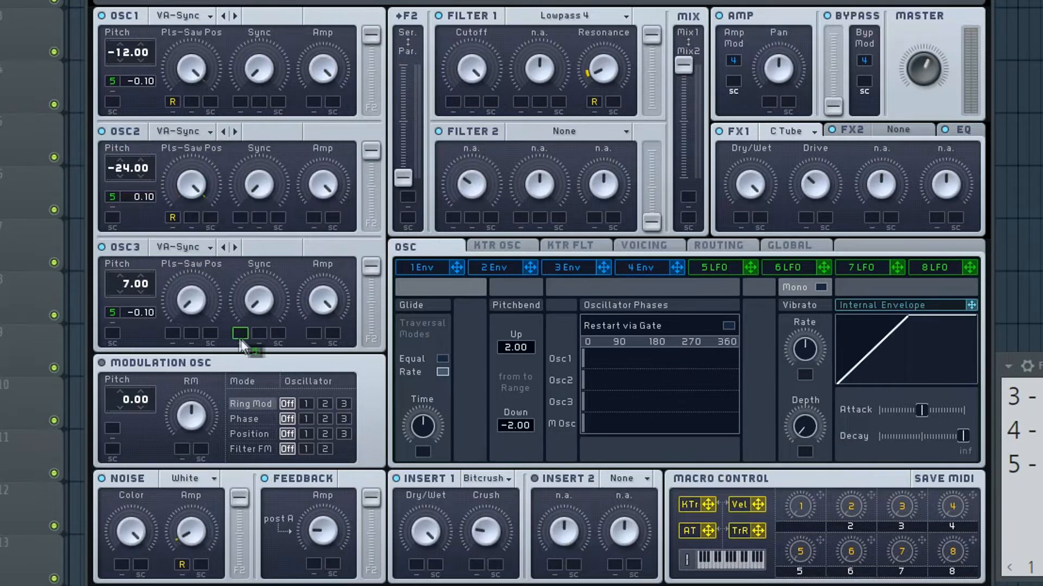
{"action": "left_click_drag", "start_coordinate": [745, 268], "coordinate": [250, 179]}
Load the Sine Shaper in Insert 2 and route Ins 2 ahead of Amp/Pan
{"action": "left_click", "coordinate": [623, 478]}
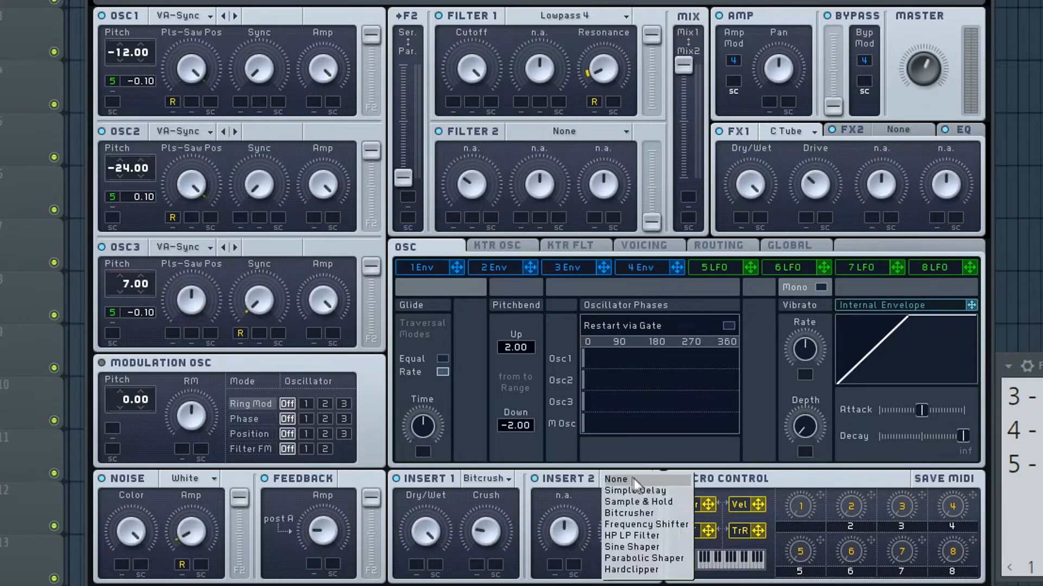
{"action": "left_click", "coordinate": [643, 545]}
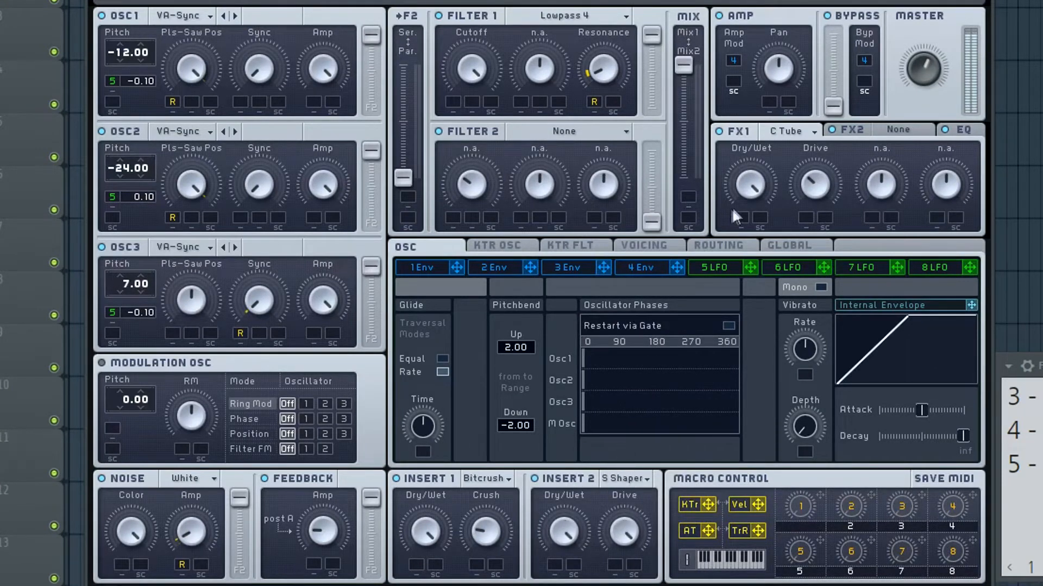
{"action": "left_click", "coordinate": [720, 246]}
{"action": "left_click", "coordinate": [805, 357]}
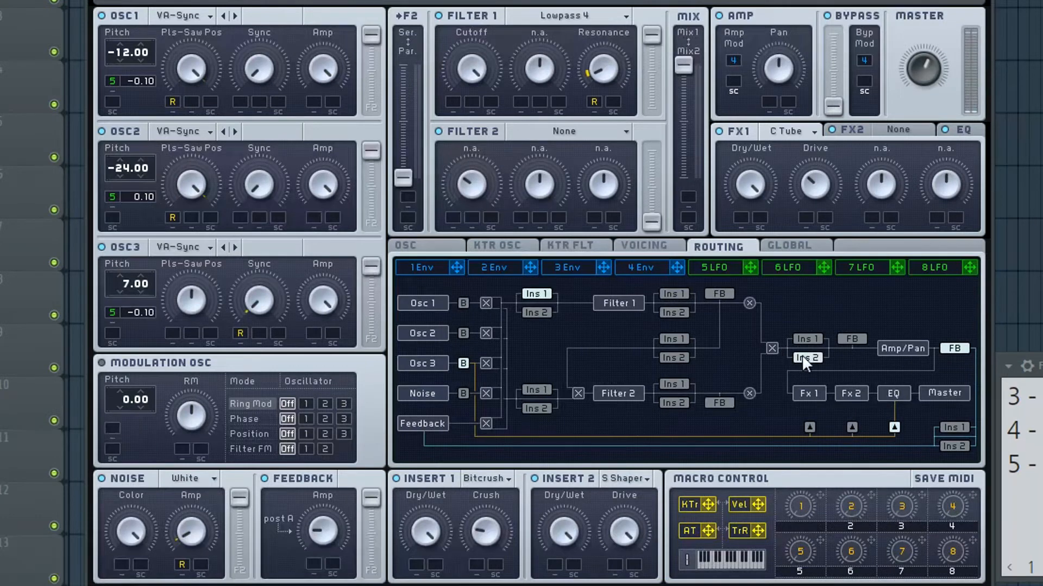
Set Insert 2 back to None and modulate the Feedback Amp with the random trigger
{"action": "left_click", "coordinate": [645, 479]}
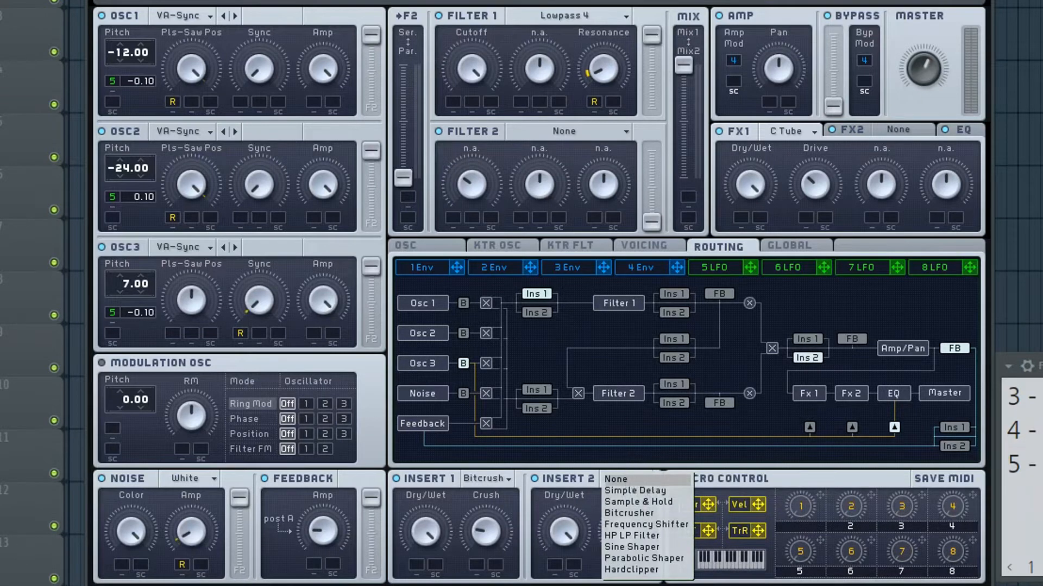
{"action": "left_click", "coordinate": [617, 478]}
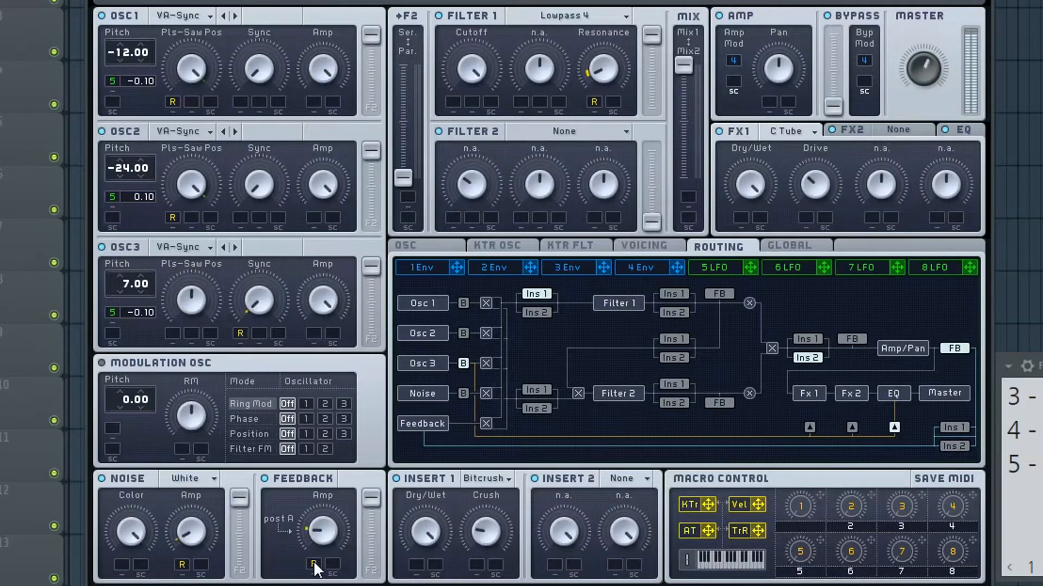
{"action": "double_click", "coordinate": [313, 564]}
Close Filter 1's Cutoff and modulate it fully with 2 Env, shortening the envelope's Attack and dropping its Decay Level to zero
{"action": "left_click", "coordinate": [506, 266]}
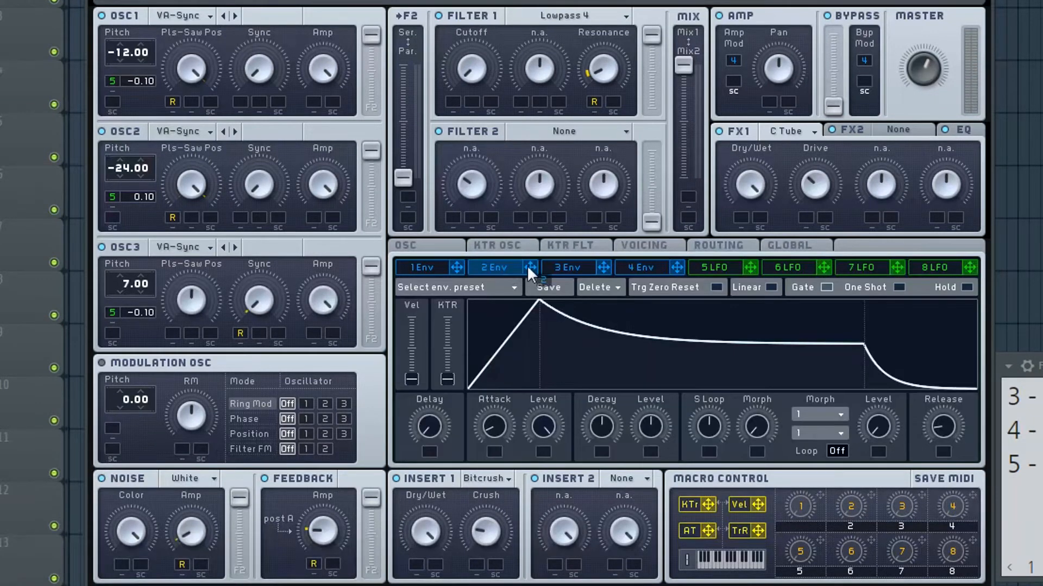
{"action": "left_click", "coordinate": [454, 101]}
{"action": "left_click_drag", "start_coordinate": [509, 412], "coordinate": [508, 430]}
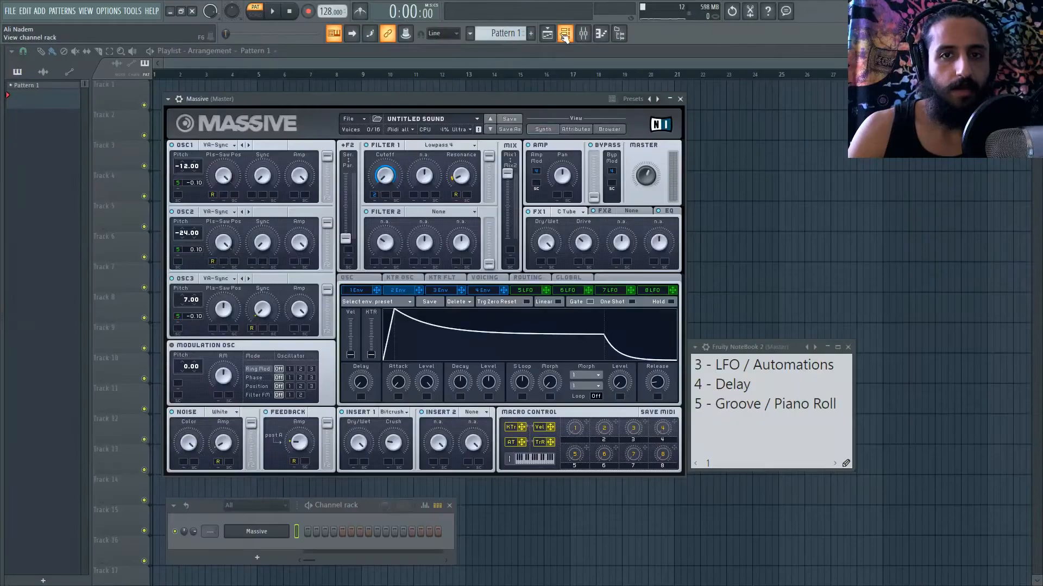
{"action": "left_click", "coordinate": [566, 34]}
{"action": "left_click", "coordinate": [565, 35]}
{"action": "right_click", "coordinate": [267, 532]}
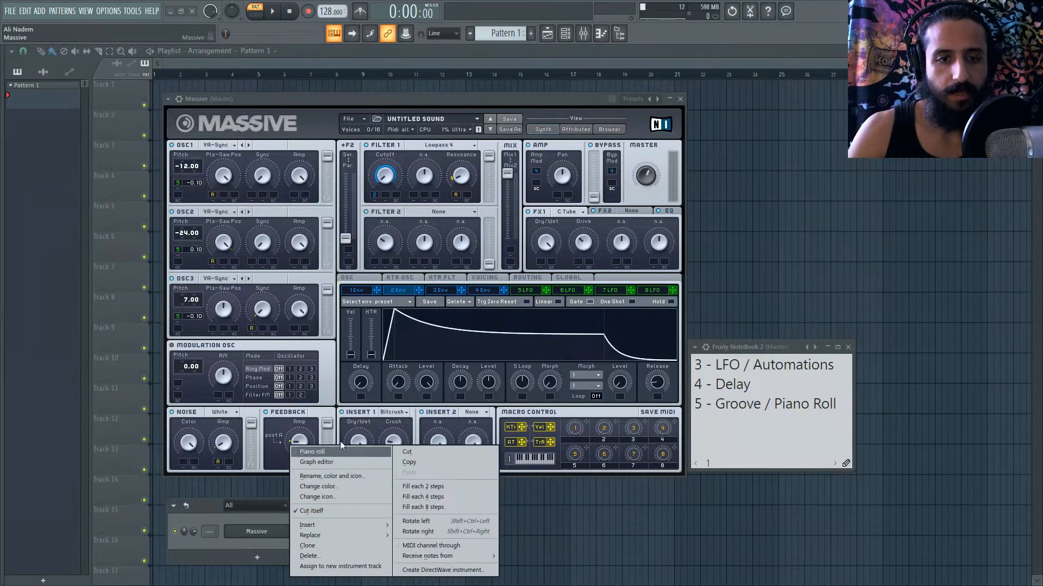
{"action": "left_click_drag", "start_coordinate": [488, 382], "coordinate": [490, 405]}
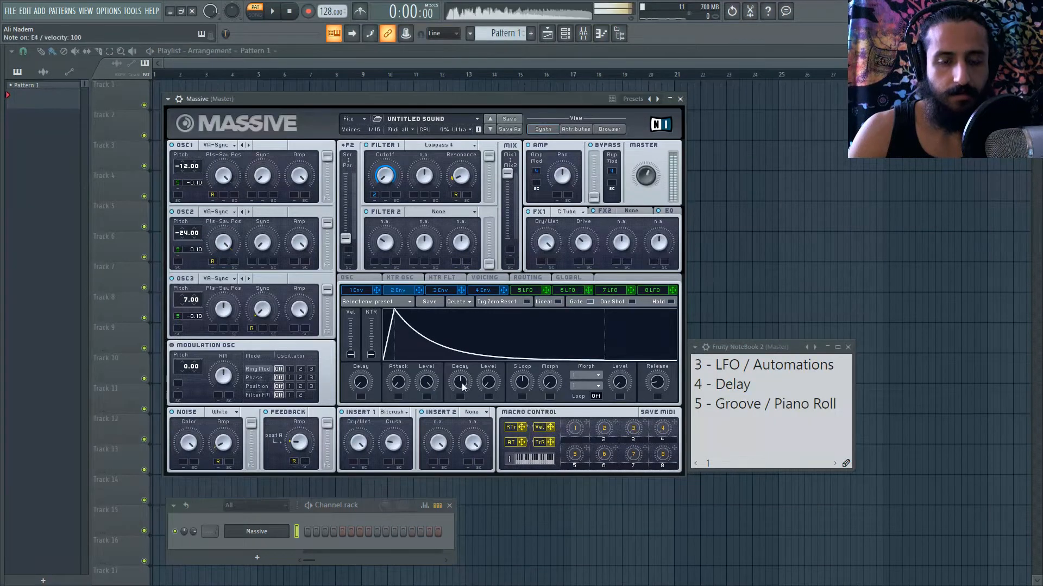
Open Massive's piano roll, draw two back-to-back D#4 notes of three steps each from bar 1, and start playback
{"action": "key", "text": "F7"}
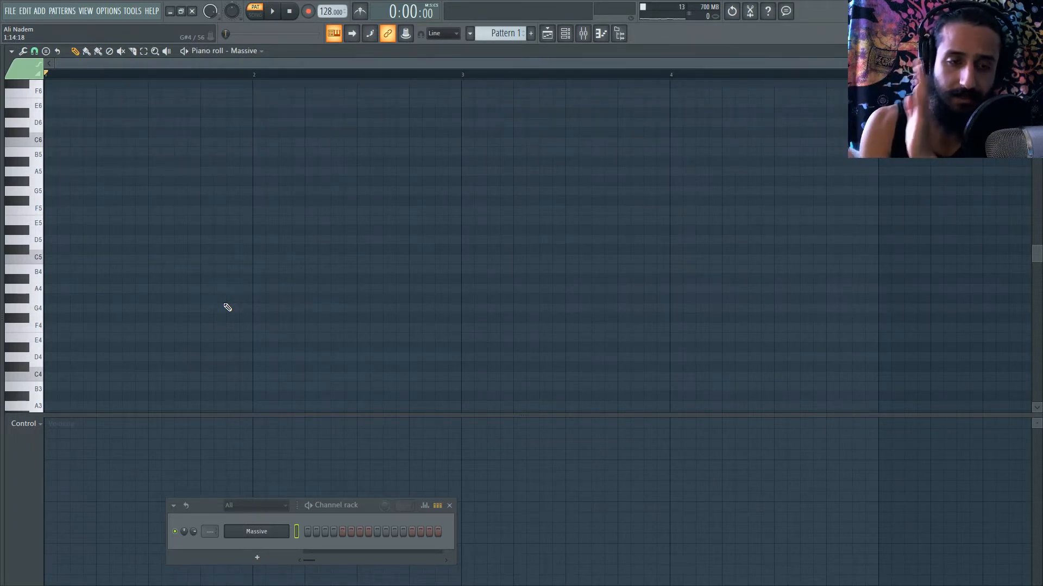
{"action": "mouse_move", "coordinate": [131, 239]}
{"action": "left_mouse_down"}
{"action": "mouse_move", "coordinate": [21, 234]}
{"action": "mouse_move", "coordinate": [2, 407]}
{"action": "mouse_move", "coordinate": [5, 341]}
{"action": "mouse_move", "coordinate": [83, 340]}
{"action": "left_mouse_up"}
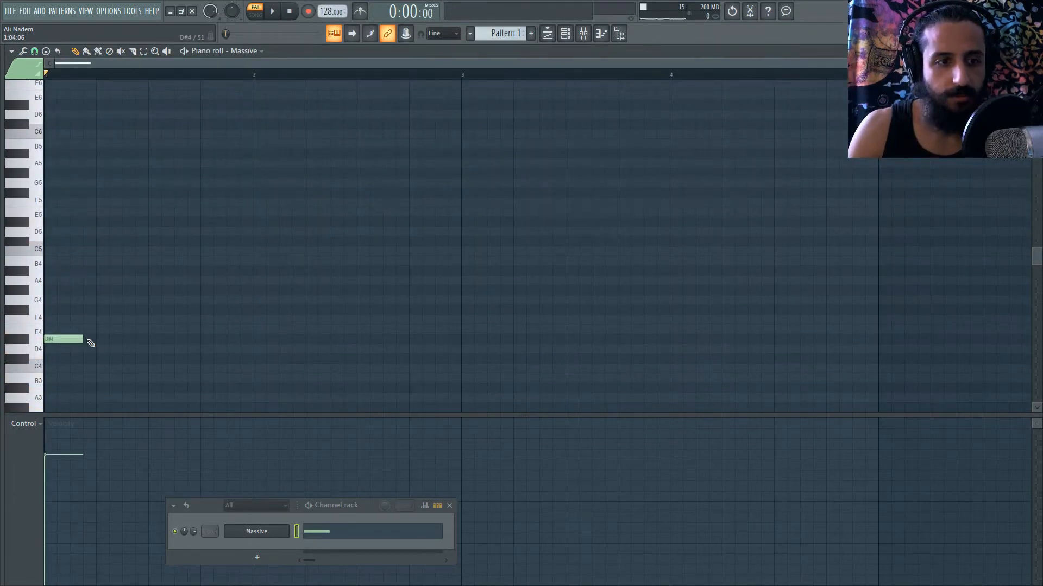
{"action": "left_click", "coordinate": [86, 341]}
{"action": "key", "text": "space"}
Extend the line with eight more back-to-back D#4 notes of three steps each
{"action": "left_click", "coordinate": [124, 340]}
{"action": "left_click", "coordinate": [166, 338]}
{"action": "left_click", "coordinate": [206, 339]}
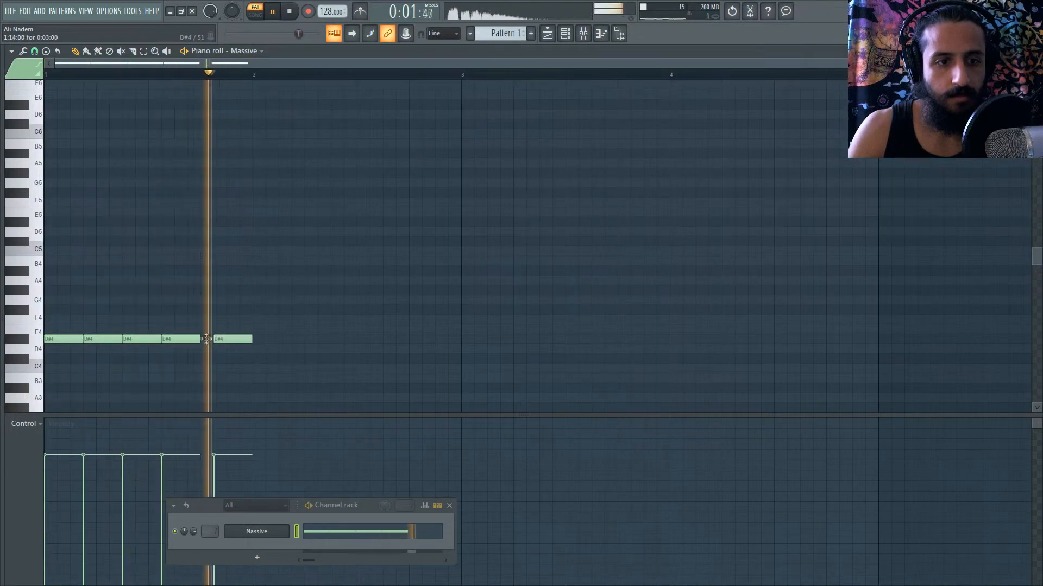
{"action": "left_click", "coordinate": [249, 338]}
{"action": "left_click", "coordinate": [286, 337]}
{"action": "left_click", "coordinate": [324, 337]}
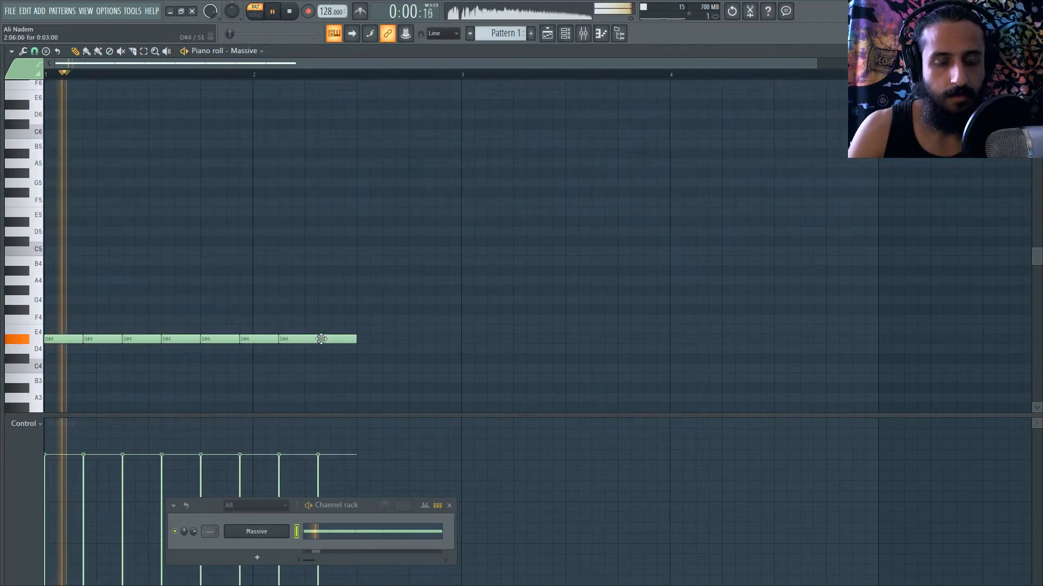
{"action": "left_click", "coordinate": [366, 337]}
{"action": "left_click", "coordinate": [400, 338]}
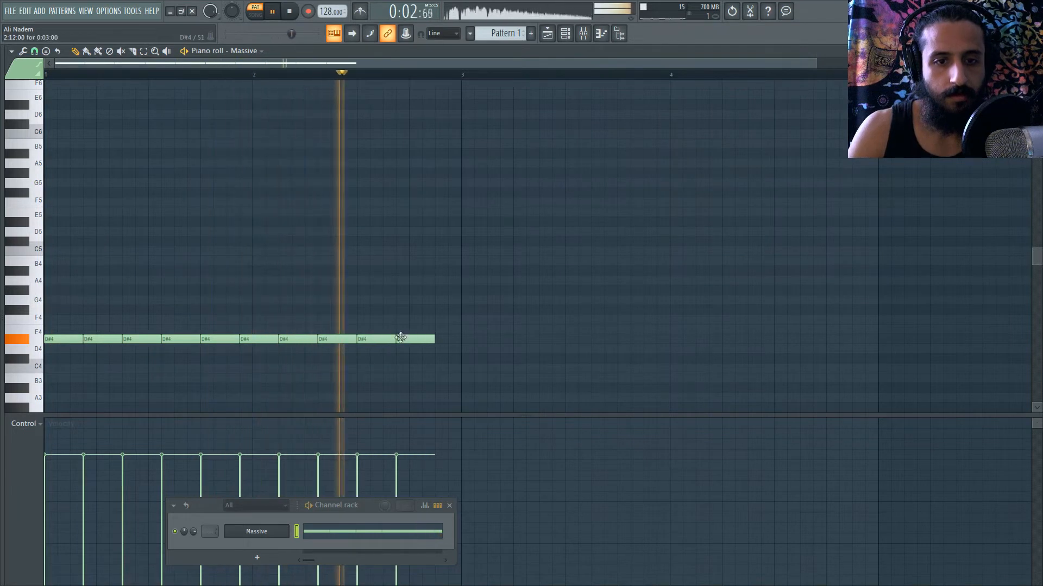
Replace the last D#4 note with two C#4 notes, the second shortened to end at bar 3, and add an E4 note there
{"action": "left_click", "coordinate": [440, 359]}
{"action": "left_click_drag", "start_coordinate": [448, 355], "coordinate": [409, 356]}
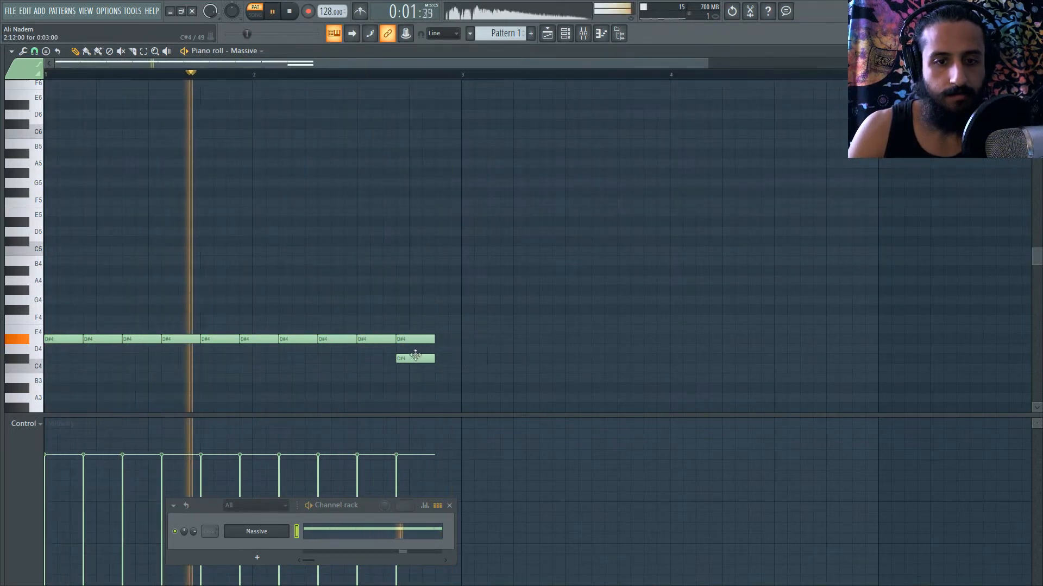
{"action": "right_click", "coordinate": [415, 339]}
{"action": "left_click", "coordinate": [441, 360]}
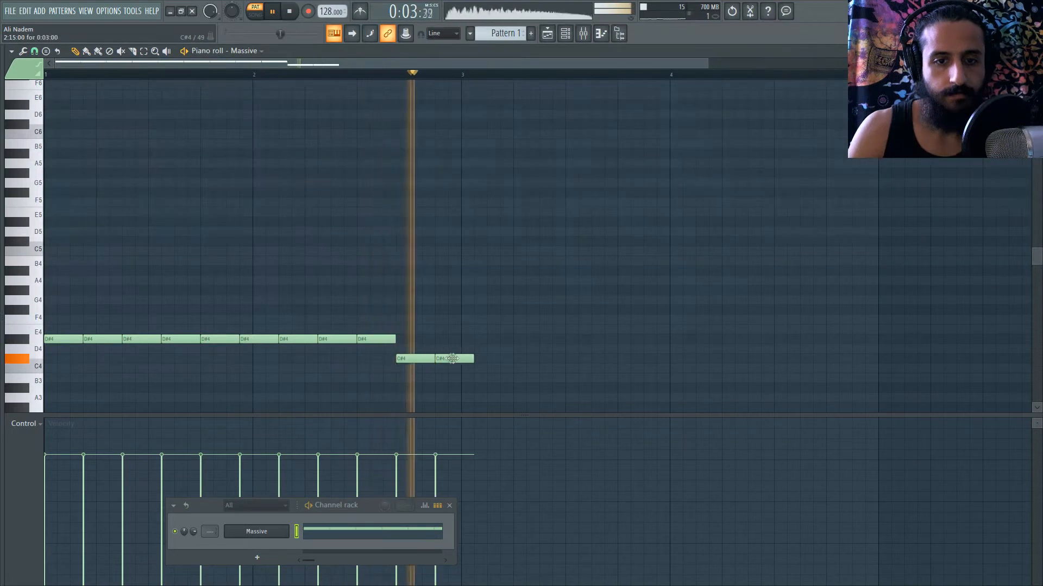
{"action": "left_click", "coordinate": [465, 329]}
{"action": "left_click_drag", "start_coordinate": [478, 362], "coordinate": [463, 359]}
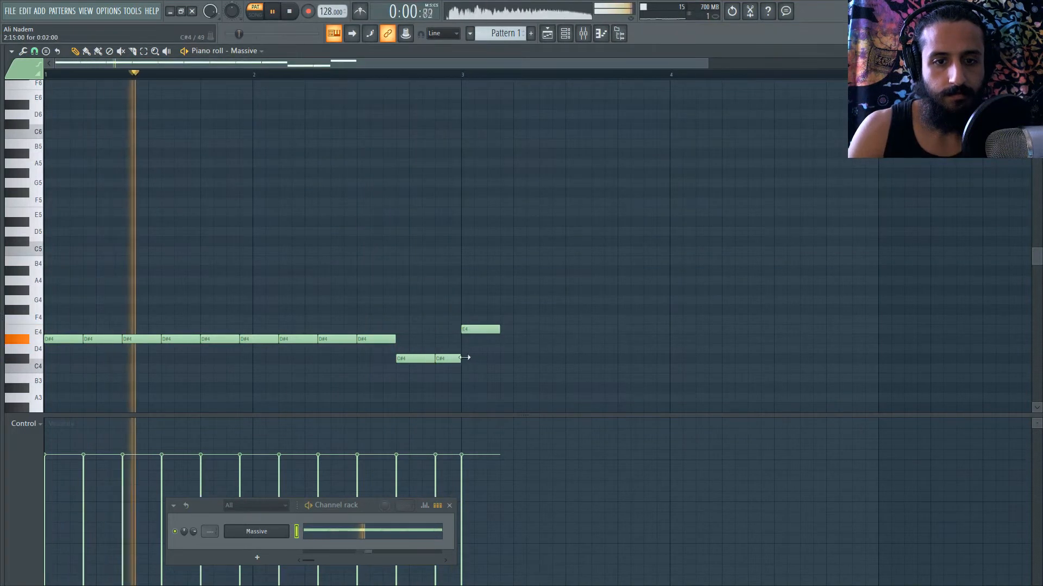
Continue the melody with repeated E4 notes through bar 3, followed by repeated F#4 notes up to bar 5, and check it in playback
{"action": "scroll", "coordinate": [407, 326], "scroll_direction": "down", "scroll_amount": 2}
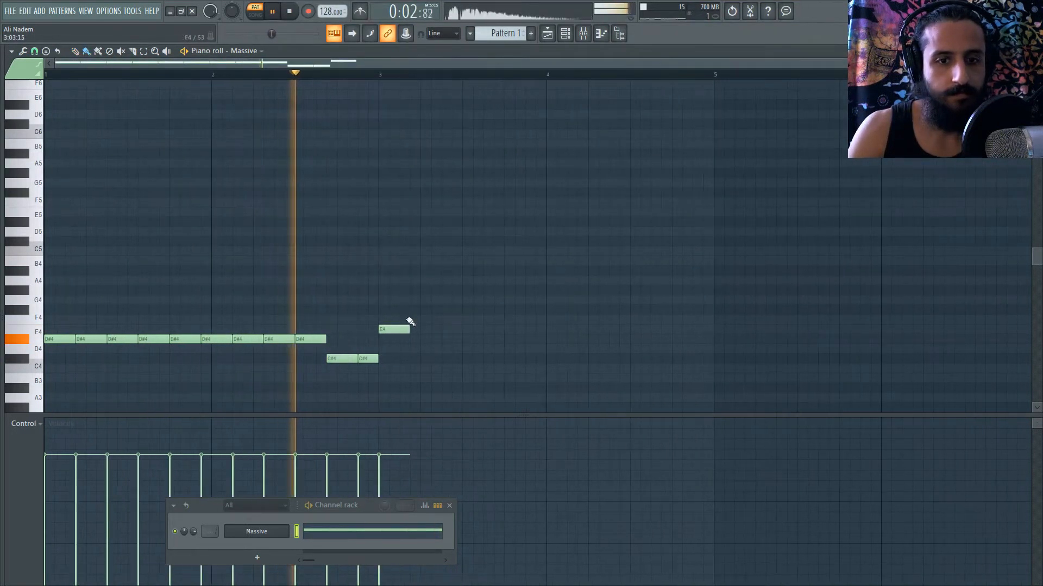
{"action": "mouse_move", "coordinate": [414, 329]}
{"action": "left_mouse_down"}
{"action": "mouse_move", "coordinate": [524, 330]}
{"action": "mouse_move", "coordinate": [519, 308]}
{"action": "mouse_move", "coordinate": [539, 310]}
{"action": "mouse_move", "coordinate": [550, 329]}
{"action": "mouse_move", "coordinate": [679, 310]}
{"action": "left_mouse_up"}
{"action": "left_click", "coordinate": [512, 329]}
{"action": "key", "text": "space"}
{"action": "left_click", "coordinate": [532, 310]}
{"action": "right_click", "coordinate": [552, 330]}
{"action": "left_click", "coordinate": [539, 309]}
{"action": "key", "text": "space"}
{"action": "left_click", "coordinate": [713, 336], "text": "ctrl"}
{"action": "scroll", "coordinate": [518, 136], "scroll_direction": "down", "scroll_amount": 1}
{"action": "key", "text": "space"}
Return to the playlist and place Pattern 1 on Track 2 at bar 1
{"action": "left_click", "coordinate": [564, 37]}
{"action": "left_click", "coordinate": [551, 36]}
{"action": "left_click_drag", "start_coordinate": [377, 138], "coordinate": [202, 135]}
{"action": "left_click", "coordinate": [567, 36]}
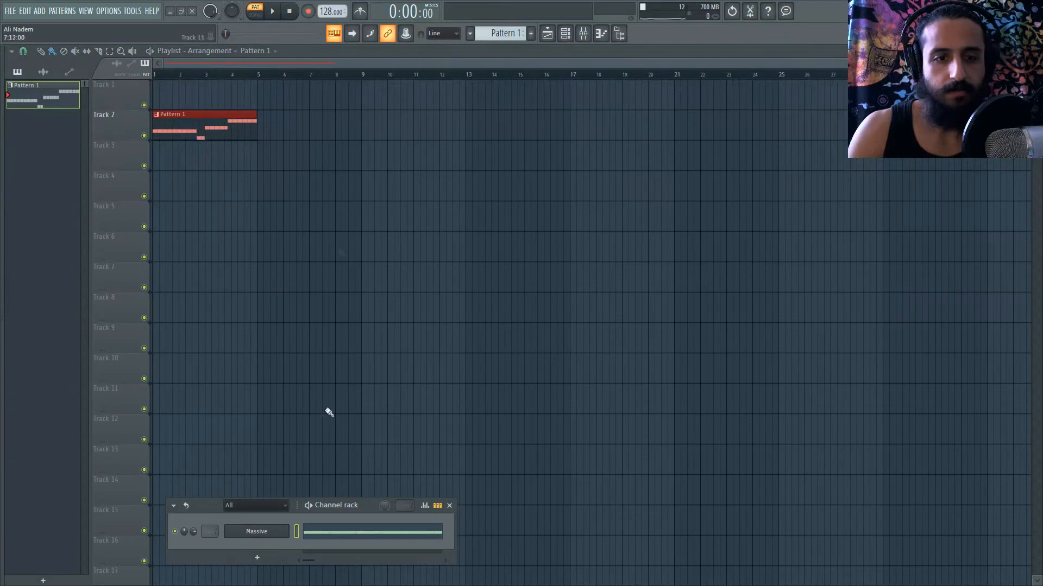
With playlist bars 1 to 5 selected, assign Massive's Envelope 1 to the pitch of all three oscillators
{"action": "left_click_drag", "start_coordinate": [258, 75], "coordinate": [154, 75]}
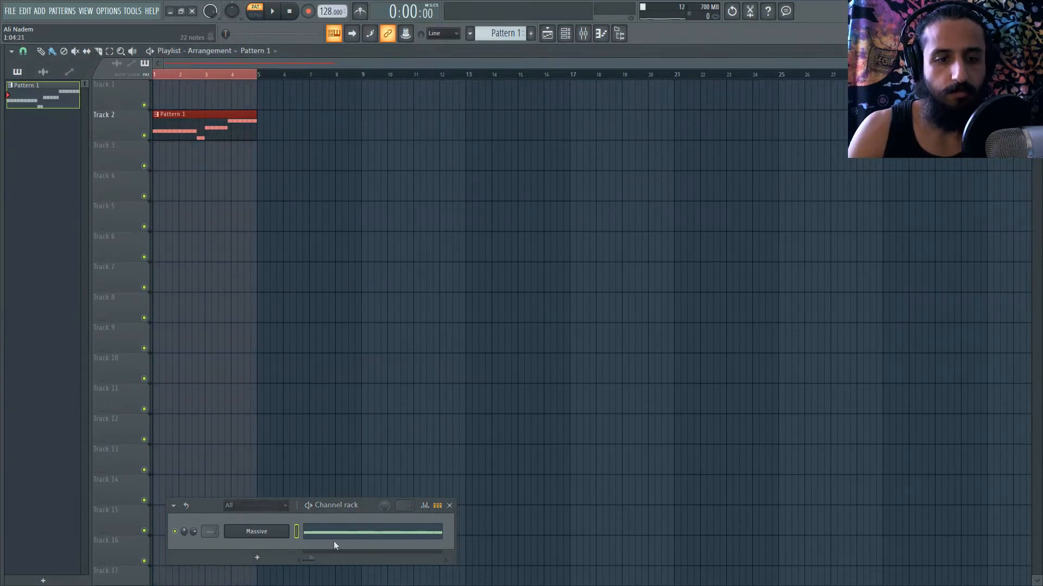
{"action": "left_click", "coordinate": [271, 535]}
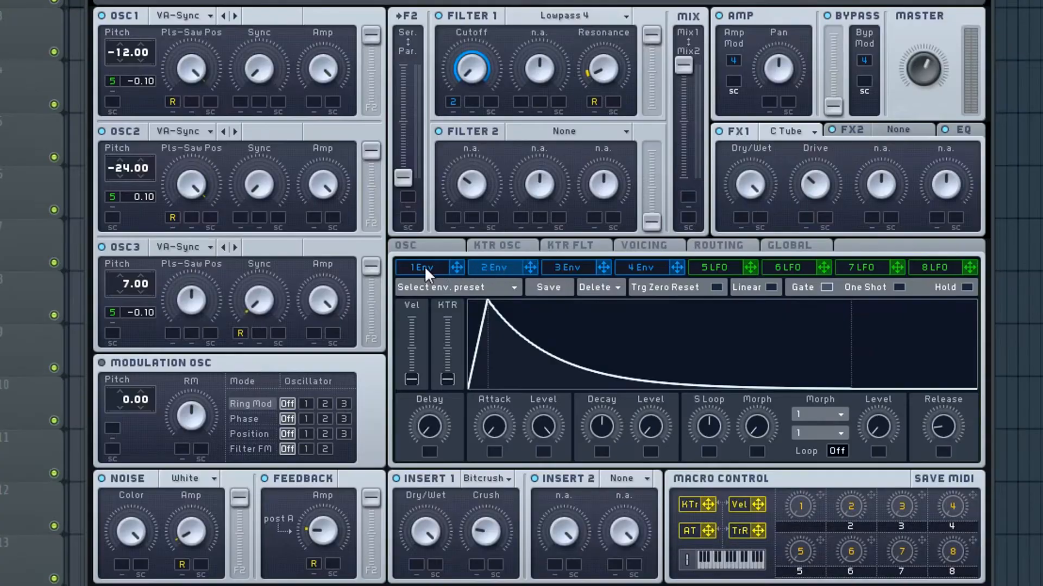
{"action": "left_click", "coordinate": [428, 266]}
{"action": "left_click_drag", "start_coordinate": [117, 107], "coordinate": [114, 102]}
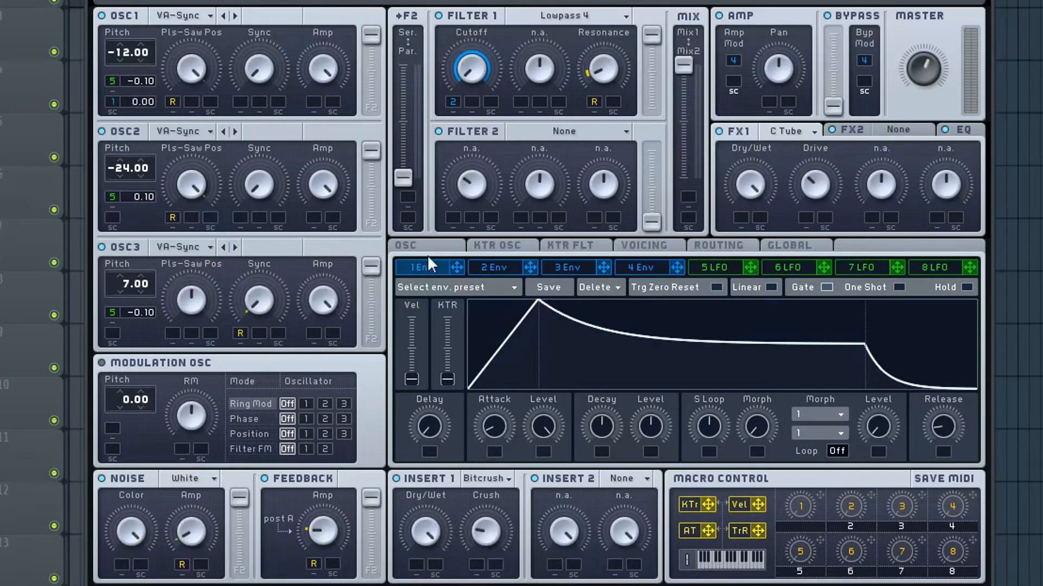
{"action": "left_click_drag", "start_coordinate": [457, 266], "coordinate": [114, 217]}
{"action": "left_click_drag", "start_coordinate": [457, 274], "coordinate": [116, 330]}
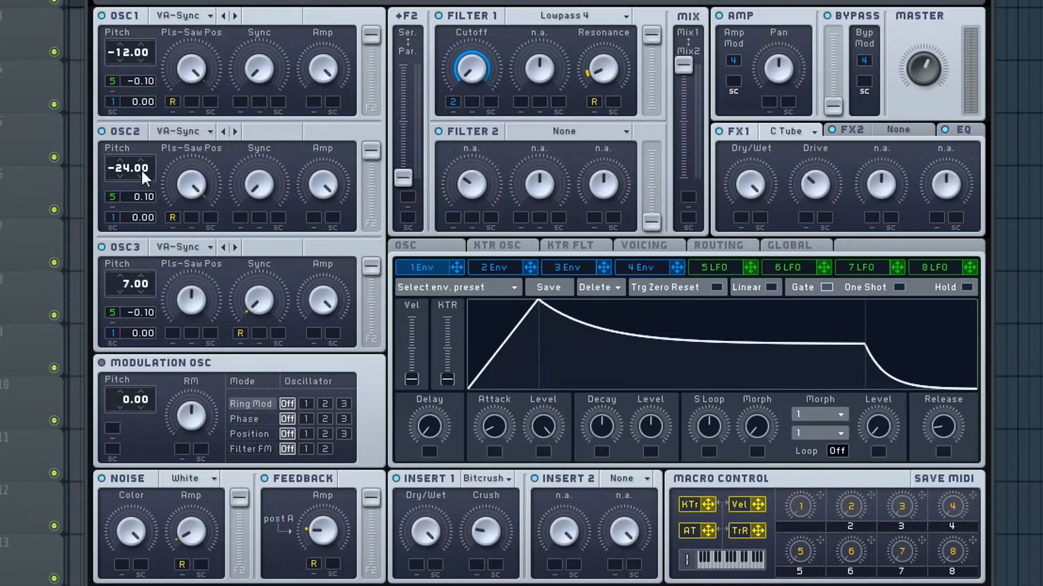
Lengthen Envelope 2's attack and assign the TrR random modulation source to its decay and attack
{"action": "left_click", "coordinate": [503, 268]}
{"action": "left_click_drag", "start_coordinate": [485, 438], "coordinate": [491, 390]}
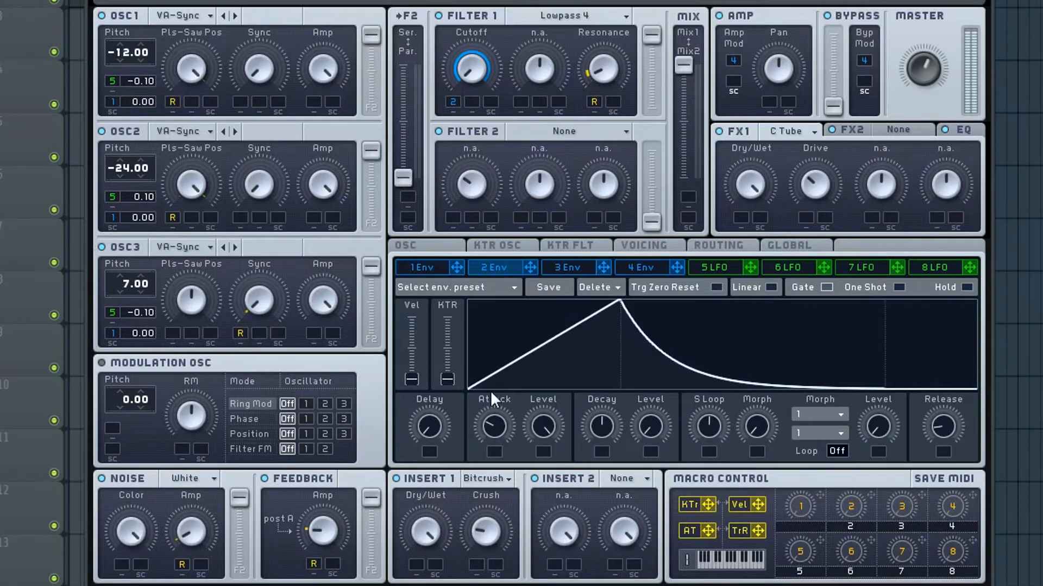
{"action": "left_click_drag", "start_coordinate": [609, 428], "coordinate": [605, 427]}
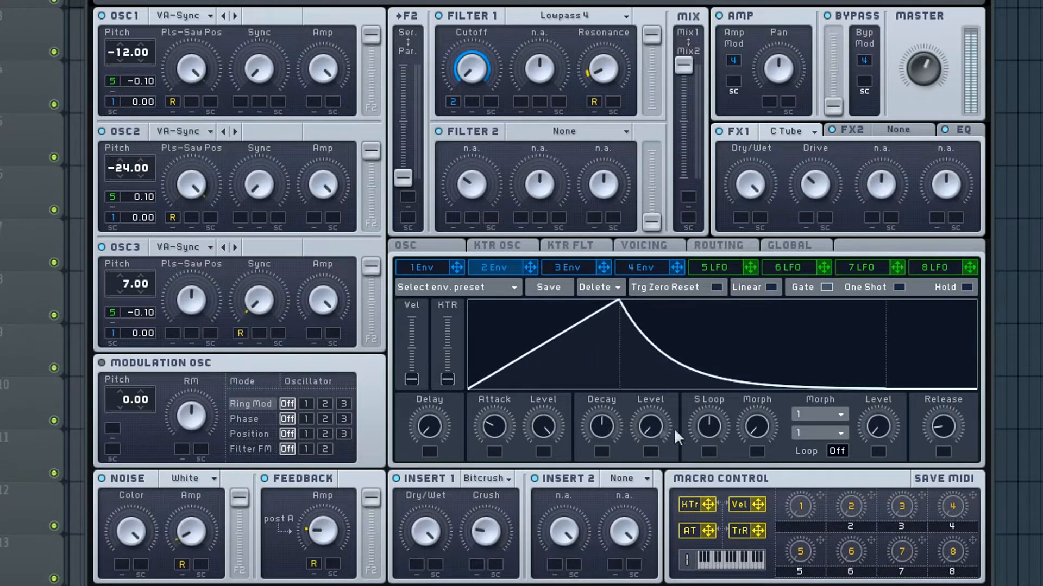
{"action": "left_click_drag", "start_coordinate": [735, 529], "coordinate": [600, 455]}
{"action": "left_click_drag", "start_coordinate": [764, 530], "coordinate": [492, 449]}
Try out the vibrato depth in the oscillator settings and bring Envelope 4 back into view
{"action": "left_click", "coordinate": [643, 250]}
{"action": "left_click", "coordinate": [656, 268]}
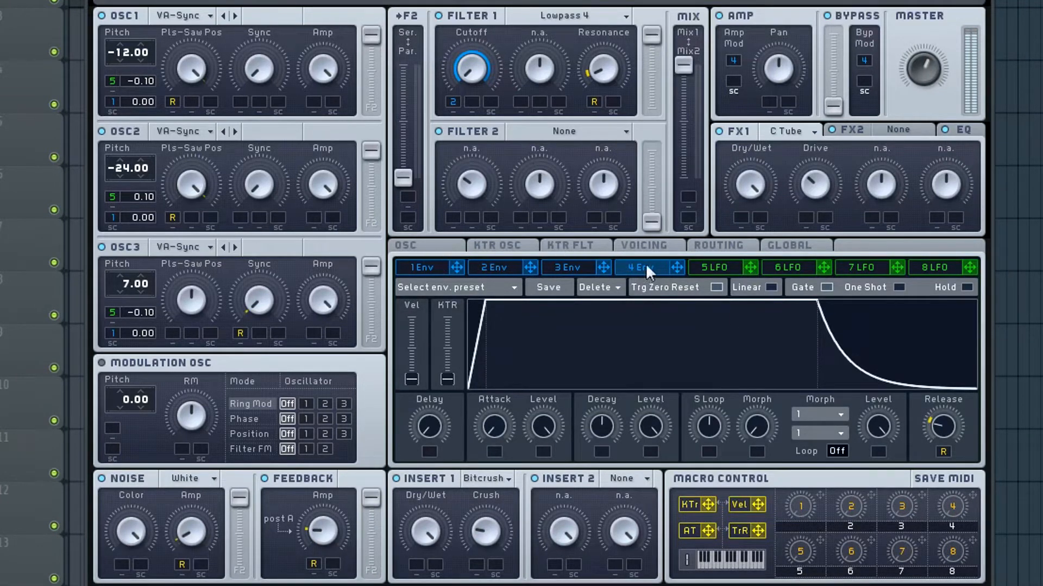
{"action": "left_click", "coordinate": [447, 245]}
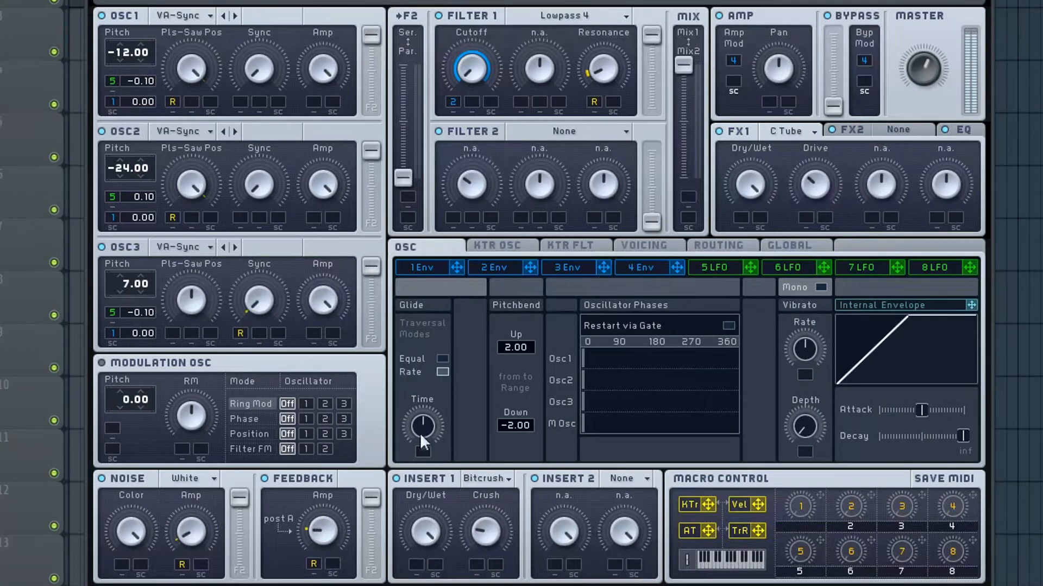
{"action": "left_click_drag", "start_coordinate": [804, 426], "coordinate": [829, 288]}
{"action": "left_click", "coordinate": [639, 268]}
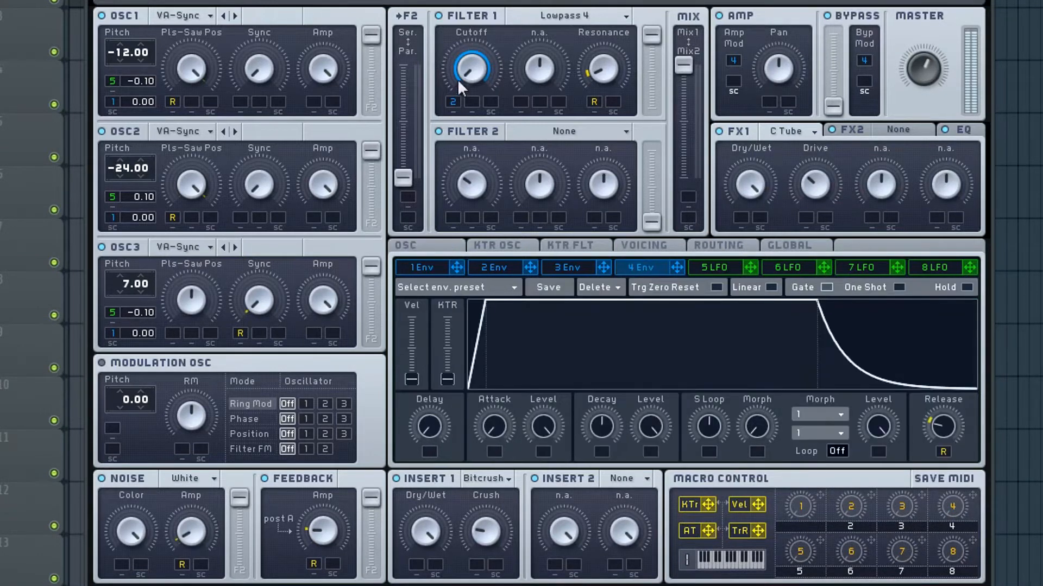
Assign the TrR random modulation source to Filter 1's cutoff with a small modulation range
{"action": "left_click_drag", "start_coordinate": [758, 531], "coordinate": [481, 124]}
{"action": "mouse_move", "coordinate": [478, 82]}
{"action": "left_mouse_down"}
{"action": "mouse_move", "coordinate": [484, 48]}
{"action": "mouse_move", "coordinate": [488, 96]}
{"action": "left_mouse_up"}
Set the Envelope 1 pitch modulation amount to 12.00 on Oscillators 1, 2 and 3
{"action": "left_click_drag", "start_coordinate": [147, 81], "coordinate": [147, 79]}
{"action": "left_click_drag", "start_coordinate": [140, 207], "coordinate": [134, 218]}
{"action": "left_click_drag", "start_coordinate": [144, 313], "coordinate": [144, 309]}
Shape Envelope 1 into a short pluck with a fast decay and a zero decay level
{"action": "left_click", "coordinate": [429, 246]}
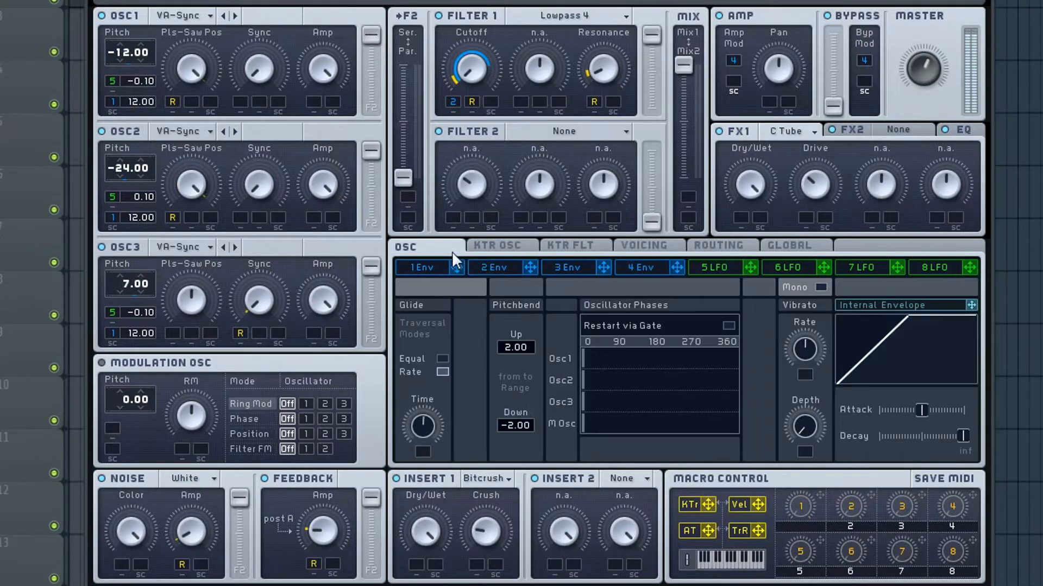
{"action": "left_click", "coordinate": [420, 272]}
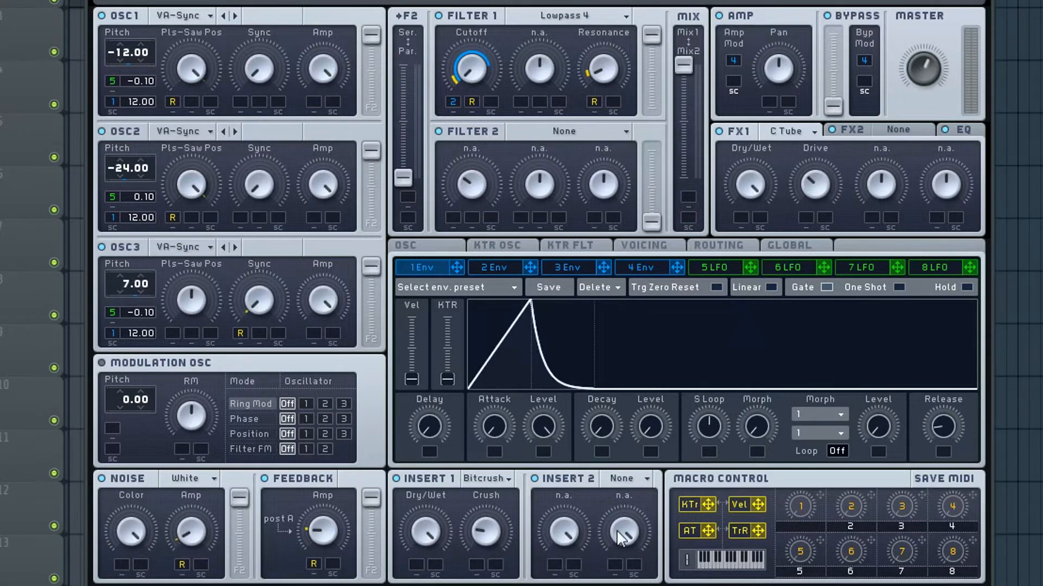
{"action": "mouse_move", "coordinate": [606, 417]}
{"action": "left_mouse_down"}
{"action": "mouse_move", "coordinate": [608, 381]}
{"action": "mouse_move", "coordinate": [610, 437]}
{"action": "mouse_move", "coordinate": [604, 410]}
{"action": "left_mouse_up"}
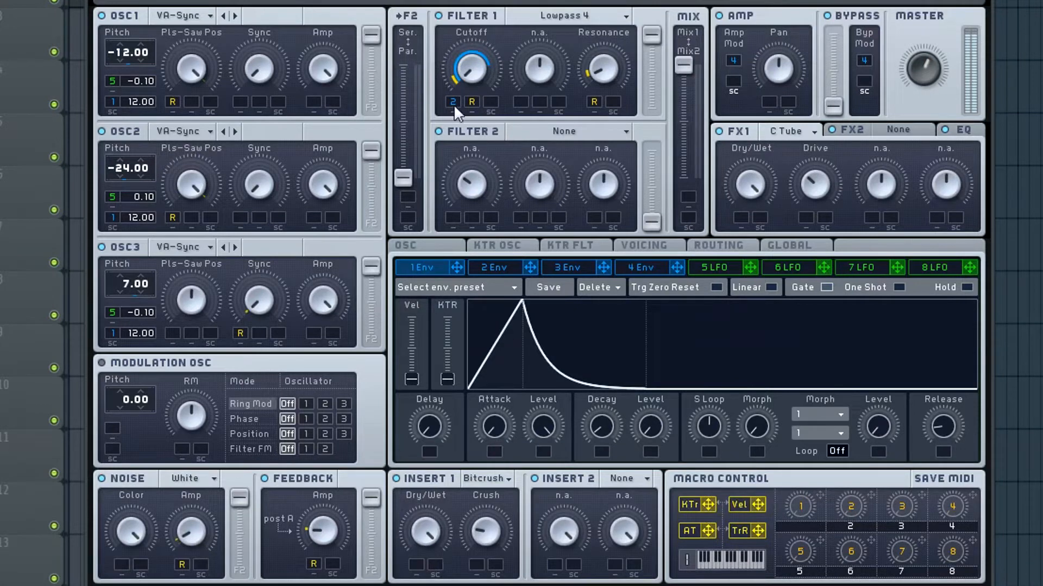
Shorten the attack of Envelope 2, which modulates the filter cutoff
{"action": "left_click", "coordinate": [510, 266]}
{"action": "left_click_drag", "start_coordinate": [494, 417], "coordinate": [492, 435]}
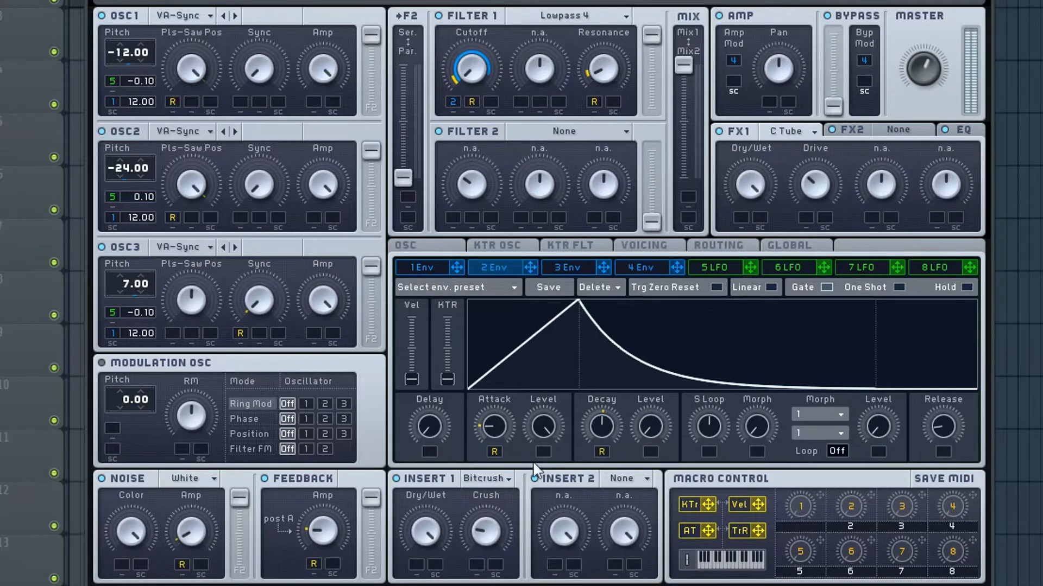
{"action": "left_click_drag", "start_coordinate": [492, 425], "coordinate": [492, 431]}
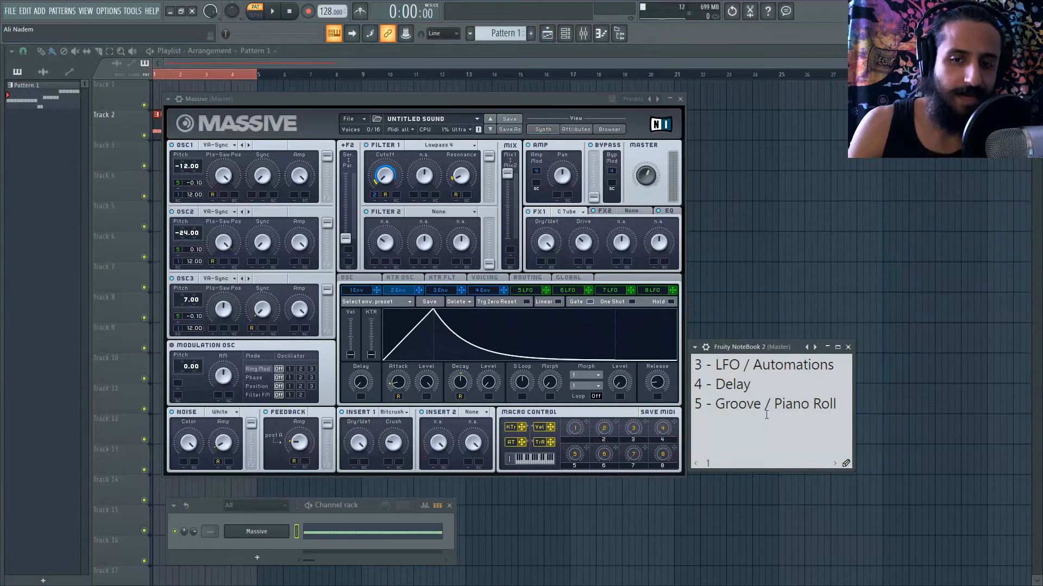
Delete the "3 - LFO / Automations" line from the notebook list
{"action": "left_click_drag", "start_coordinate": [835, 365], "coordinate": [633, 355]}
{"action": "key", "text": "BackSpace"}
{"action": "key", "text": "Delete"}
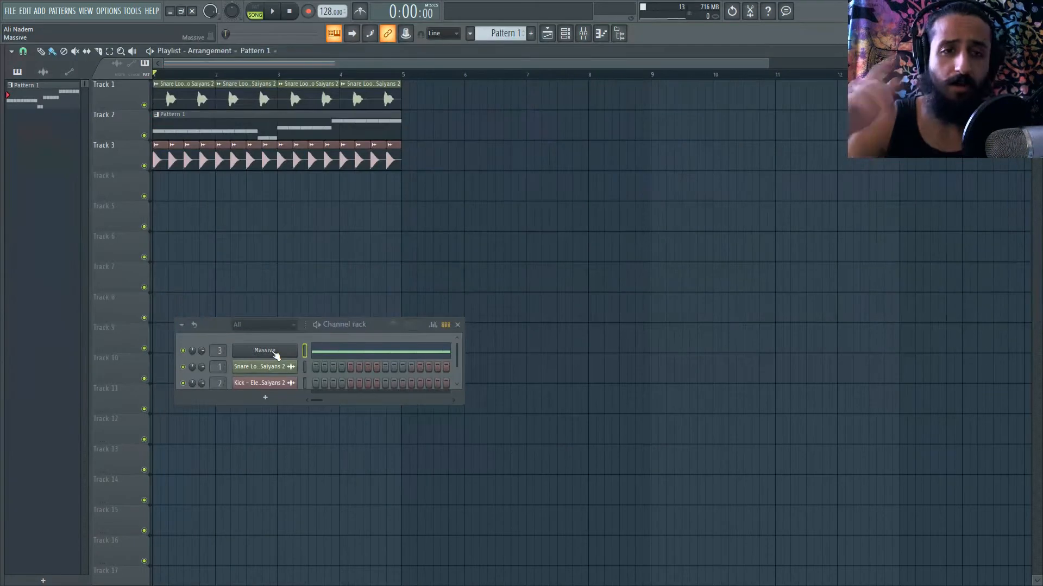
Play the arrangement with the bass, snare loop and kick, and check the mixer along with Massive
{"action": "left_click", "coordinate": [265, 351]}
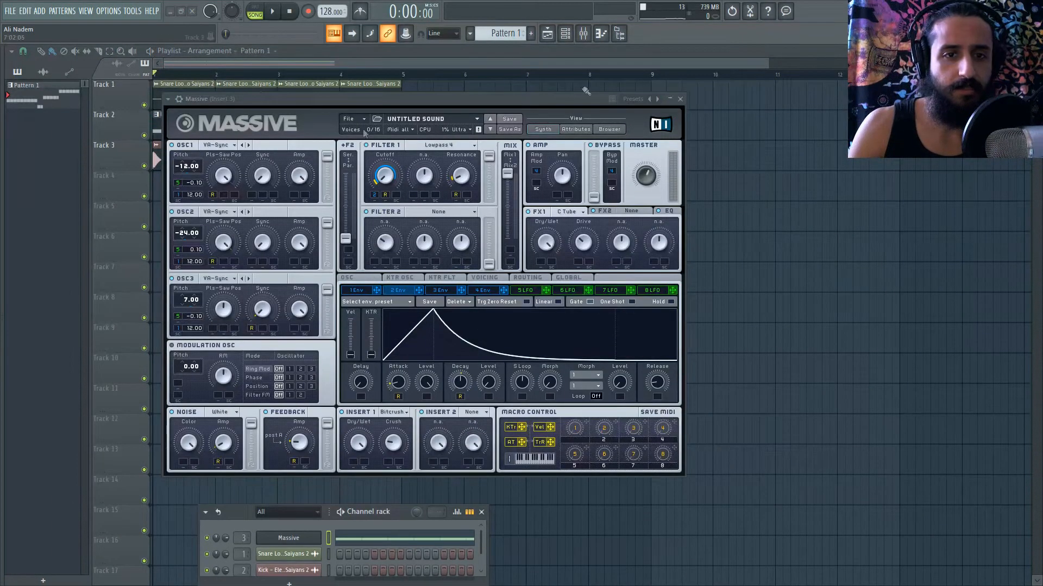
{"action": "key", "text": "space"}
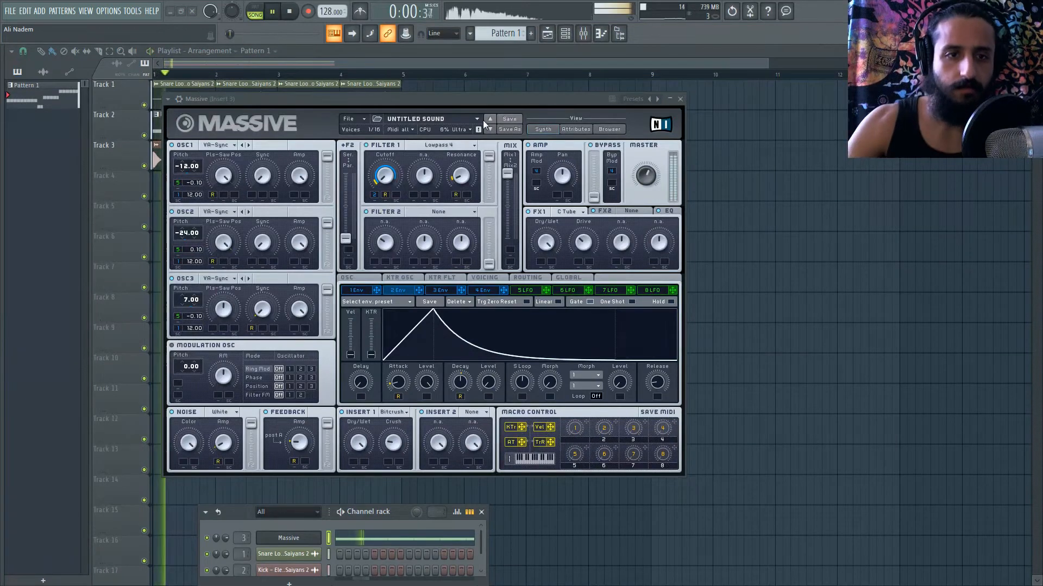
{"action": "left_click", "coordinate": [582, 34]}
{"action": "left_click", "coordinate": [583, 34]}
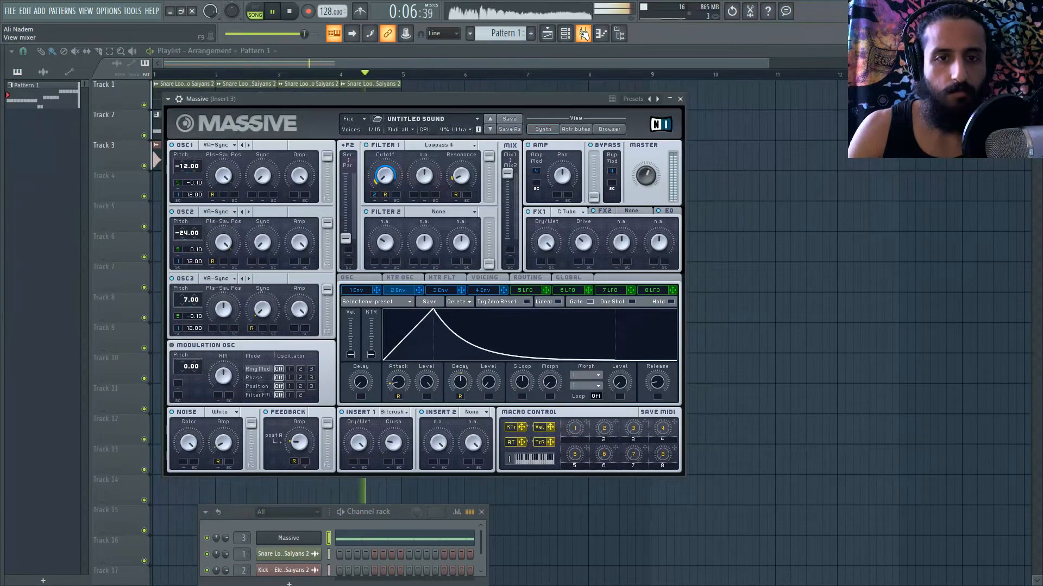
{"action": "key", "text": "Escape"}
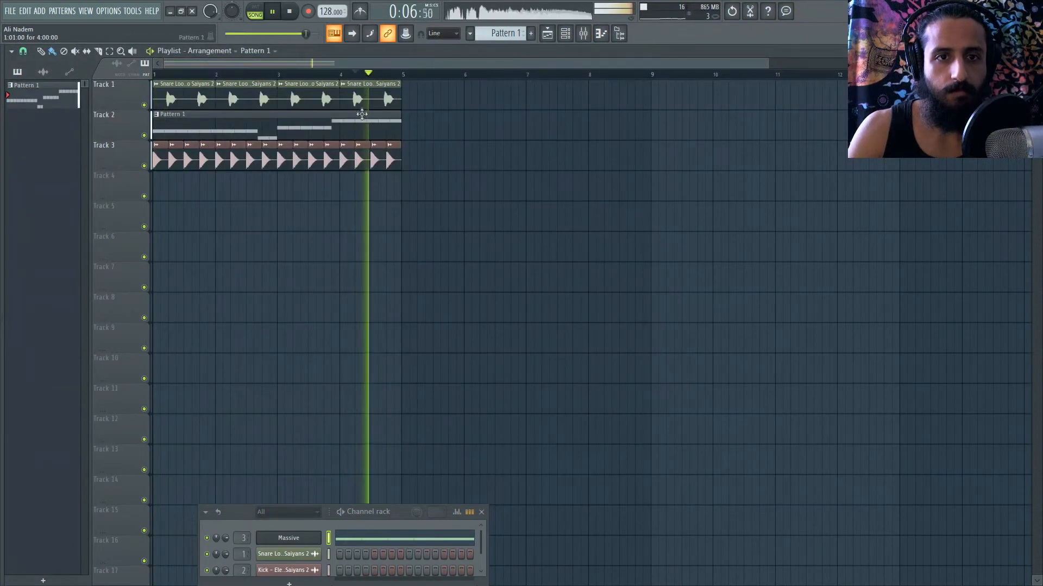
Raise the last F#4 note of the bass pattern to G4 and return to the playlist
{"action": "key", "text": "F7"}
{"action": "left_click_drag", "start_coordinate": [168, 309], "coordinate": [170, 299]}
{"action": "scroll", "coordinate": [89, 244], "scroll_direction": "down", "scroll_amount": 5}
{"action": "scroll", "coordinate": [88, 244], "scroll_direction": "up", "scroll_amount": 5}
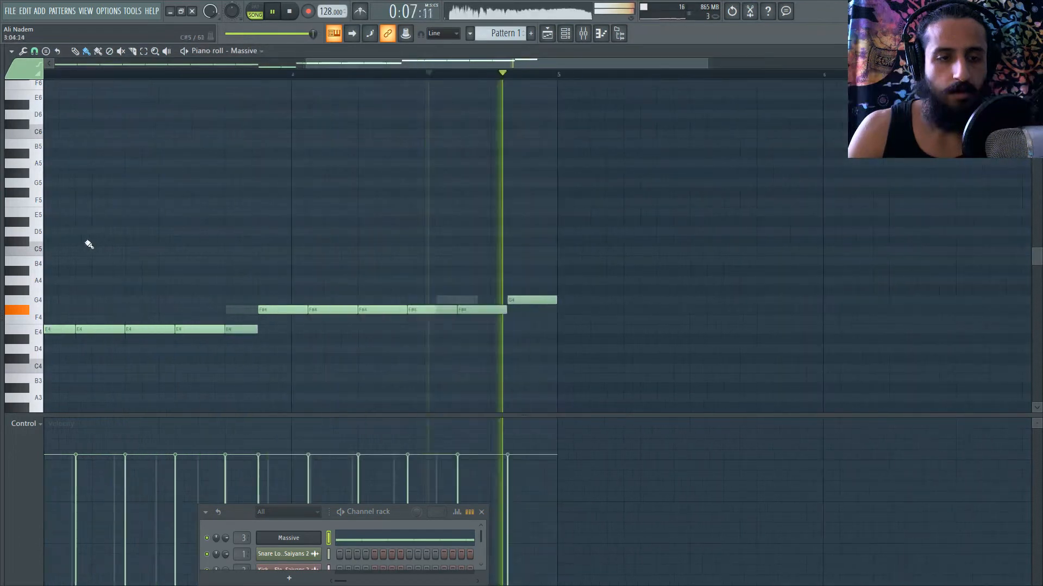
{"action": "scroll", "coordinate": [198, 226], "scroll_direction": "down", "scroll_amount": 3}
{"action": "left_click", "coordinate": [547, 34]}
{"action": "left_click", "coordinate": [565, 34]}
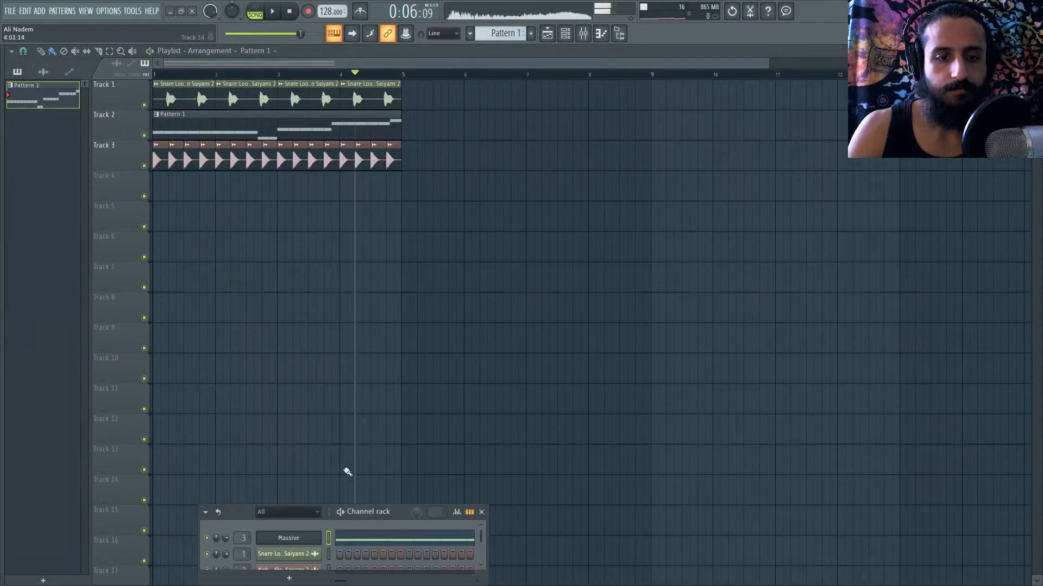
Reopen Massive and load the Dimension Expander into the FX2 slot
{"action": "left_click", "coordinate": [288, 538]}
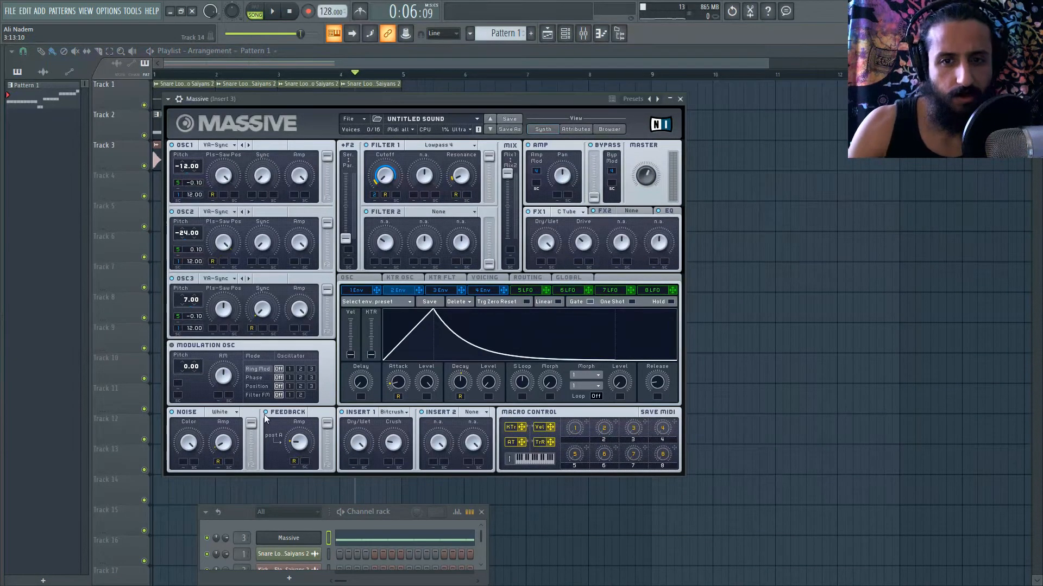
{"action": "left_click", "coordinate": [633, 211]}
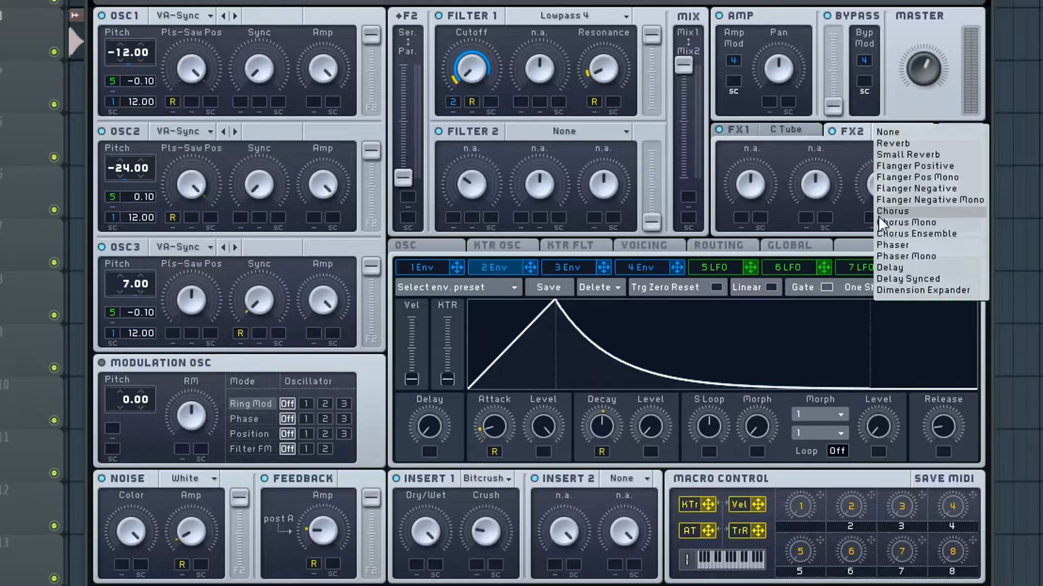
{"action": "left_click", "coordinate": [910, 295]}
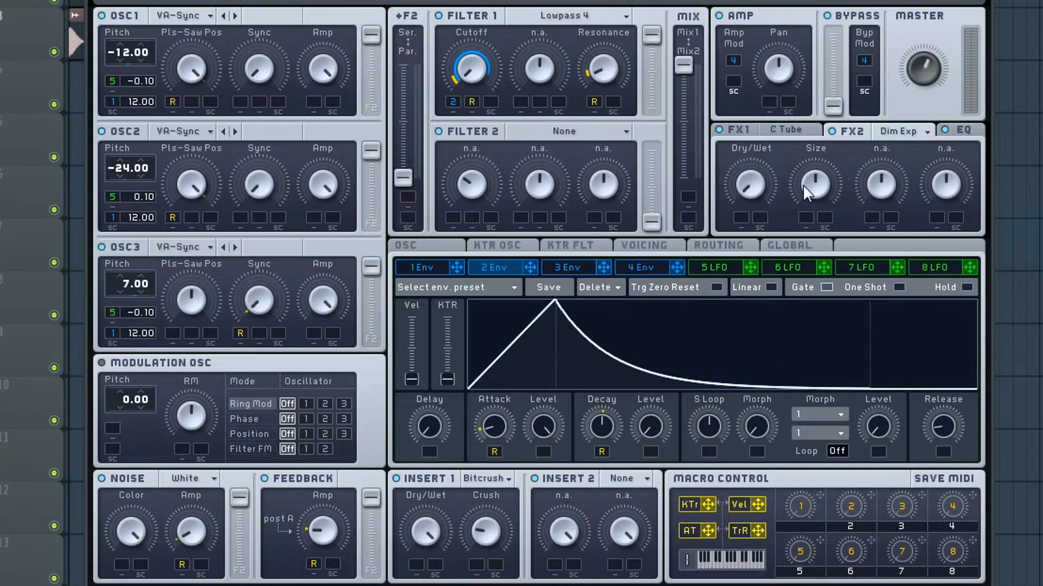
Assign the TrR random modulation source to the EQ's High Shelf with a small range
{"action": "left_click", "coordinate": [964, 131]}
{"action": "left_click", "coordinate": [847, 130]}
{"action": "left_click", "coordinate": [962, 131]}
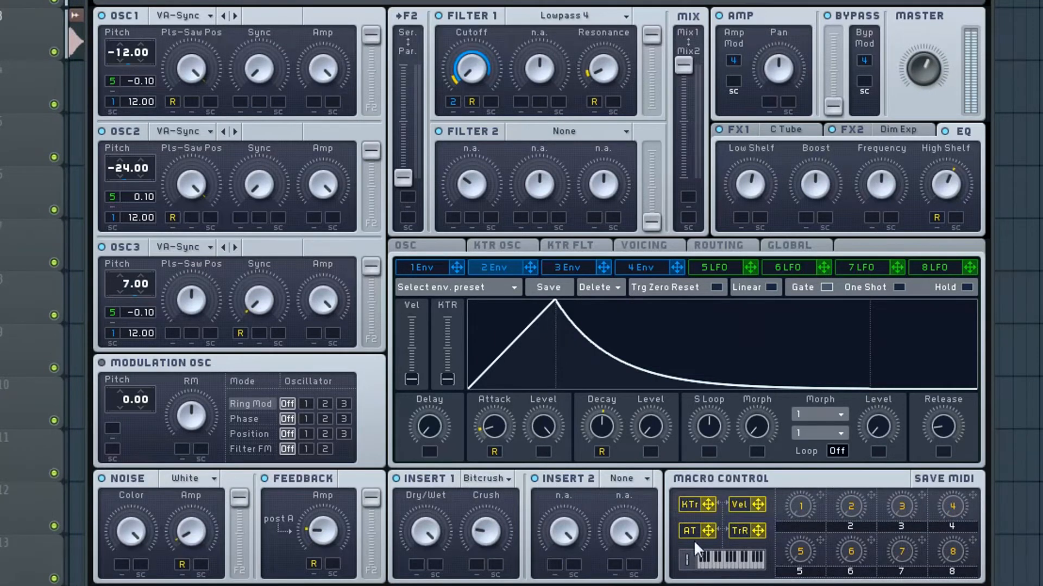
Assign the TrR random source to Insert 1's Crush and Envelope 1's decay, giving each a small modulation range
{"action": "mouse_move", "coordinate": [758, 531]}
{"action": "left_mouse_down"}
{"action": "mouse_move", "coordinate": [489, 543]}
{"action": "mouse_move", "coordinate": [488, 441]}
{"action": "left_mouse_up"}
{"action": "left_click_drag", "start_coordinate": [474, 564], "coordinate": [475, 585]}
{"action": "left_click", "coordinate": [417, 267]}
{"action": "left_click_drag", "start_coordinate": [761, 529], "coordinate": [526, 449]}
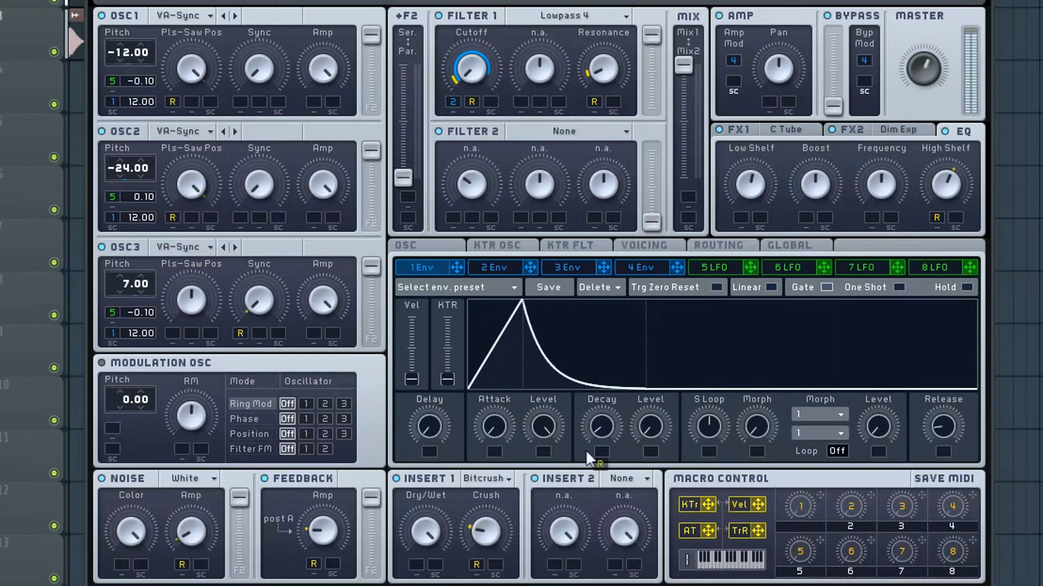
{"action": "left_click_drag", "start_coordinate": [601, 450], "coordinate": [624, 432]}
Raise the FX2 Dimension Expander's dry/wet slightly and reduce its size to below half
{"action": "left_click", "coordinate": [846, 131]}
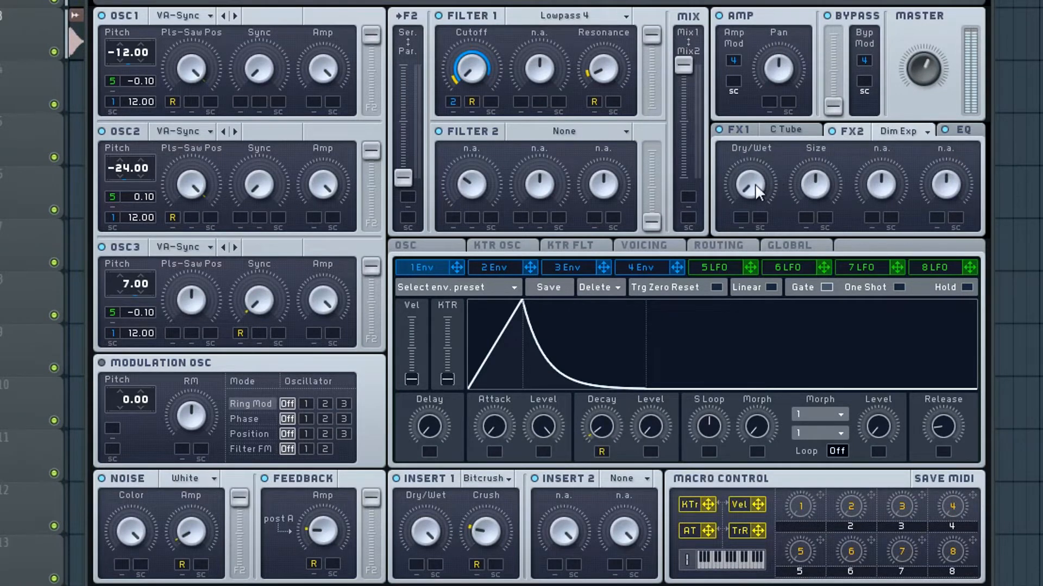
{"action": "left_click_drag", "start_coordinate": [754, 184], "coordinate": [756, 181]}
{"action": "left_click_drag", "start_coordinate": [820, 205], "coordinate": [823, 314]}
{"action": "left_click_drag", "start_coordinate": [752, 187], "coordinate": [752, 1]}
{"action": "left_click_drag", "start_coordinate": [816, 149], "coordinate": [814, 138]}
{"action": "left_click_drag", "start_coordinate": [752, 183], "coordinate": [762, 299]}
Check the bass level on mixer Insert 3 against Massive's master volume
{"action": "key", "text": "F9"}
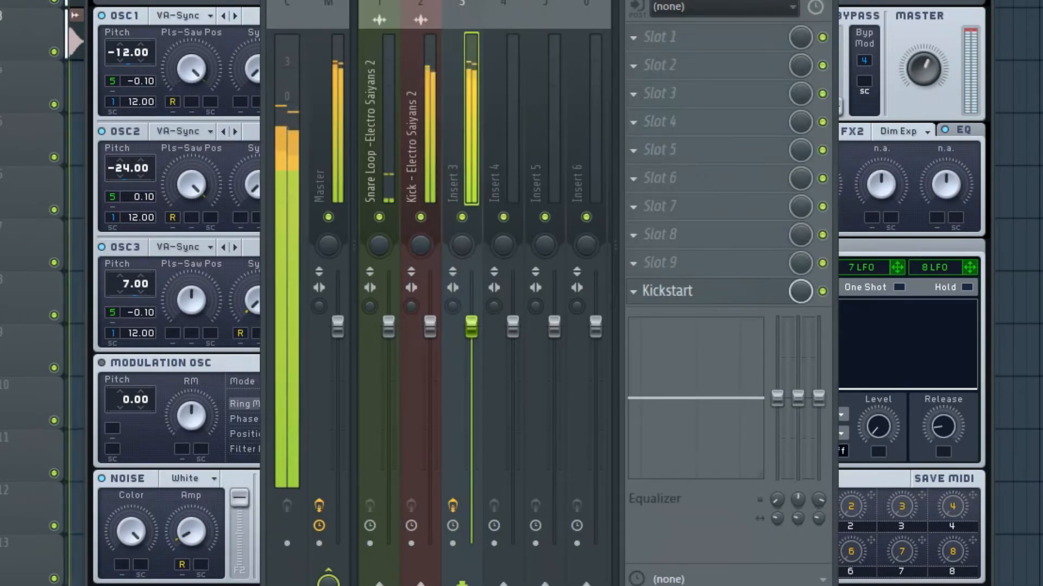
{"action": "key", "text": "F9"}
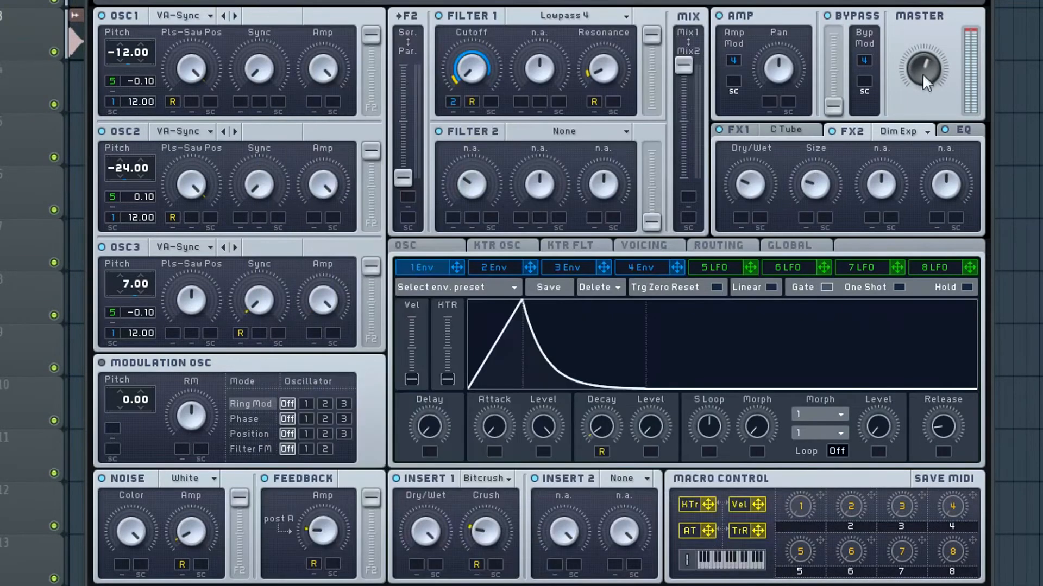
{"action": "left_click_drag", "start_coordinate": [780, 0], "coordinate": [780, 468]}
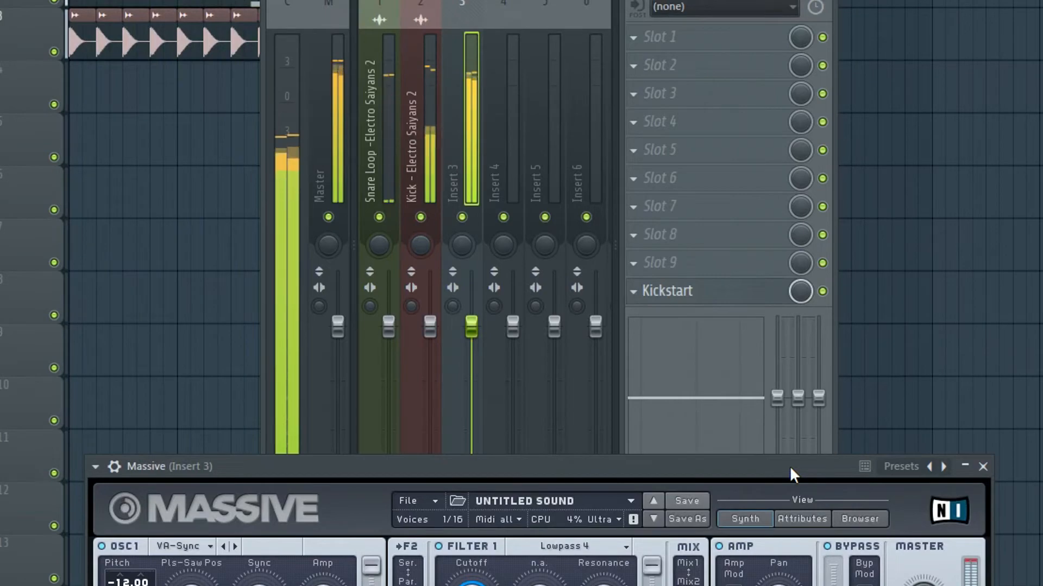
{"action": "left_click_drag", "start_coordinate": [789, 466], "coordinate": [817, 0]}
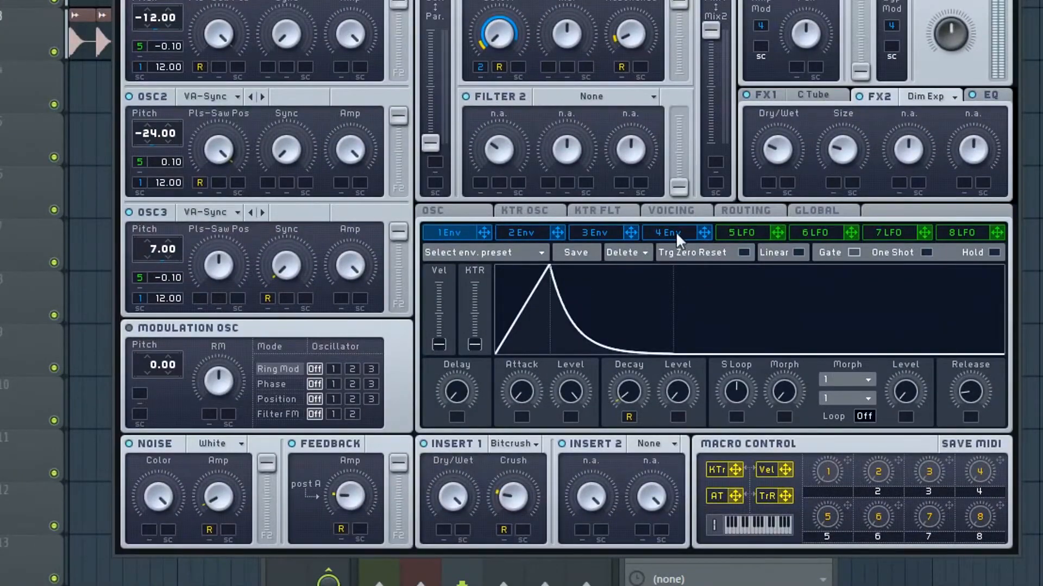
Assign Macro 1, named CUTOFF, to Filter 1's cutoff with a wide range and create an automation clip for it
{"action": "left_click_drag", "start_coordinate": [847, 460], "coordinate": [518, 69]}
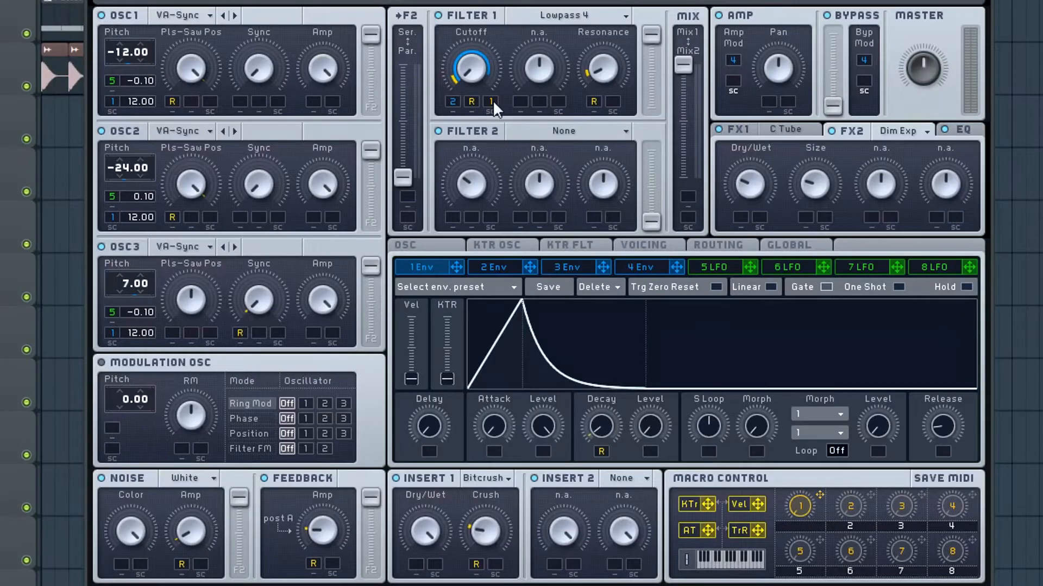
{"action": "left_click_drag", "start_coordinate": [412, 174], "coordinate": [424, 110]}
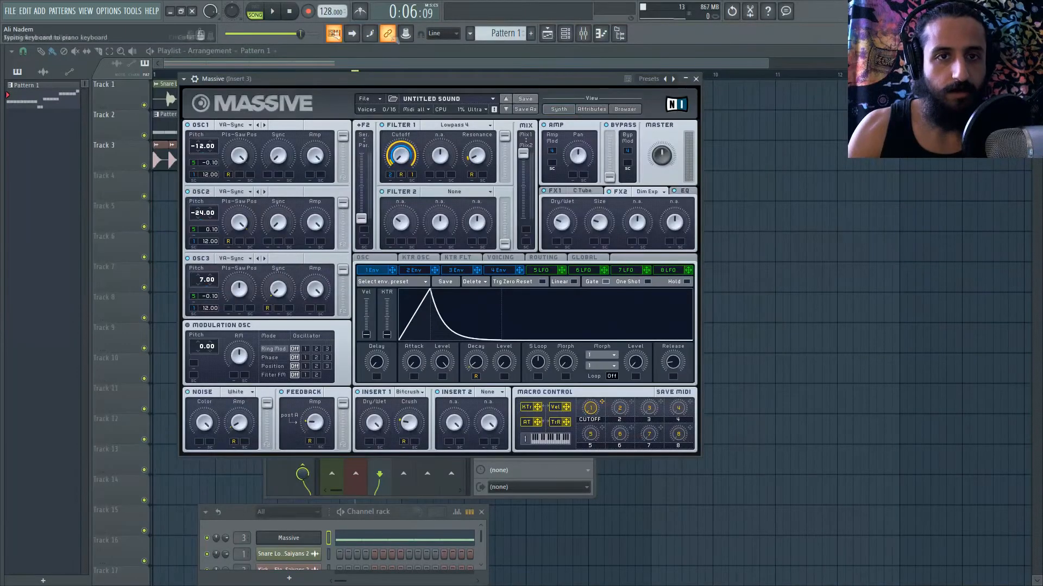
{"action": "left_click", "coordinate": [406, 34]}
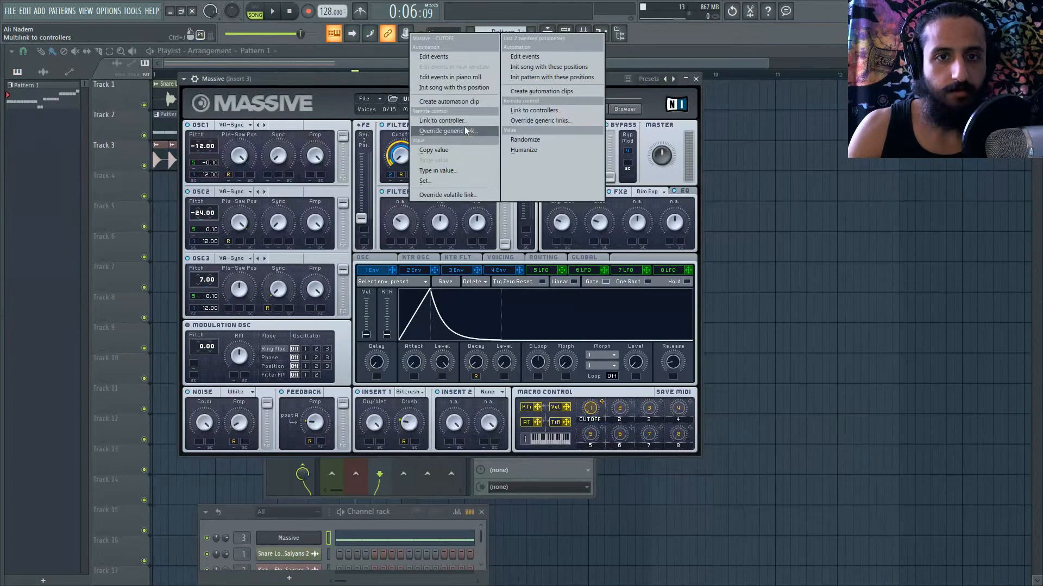
{"action": "left_click", "coordinate": [459, 102]}
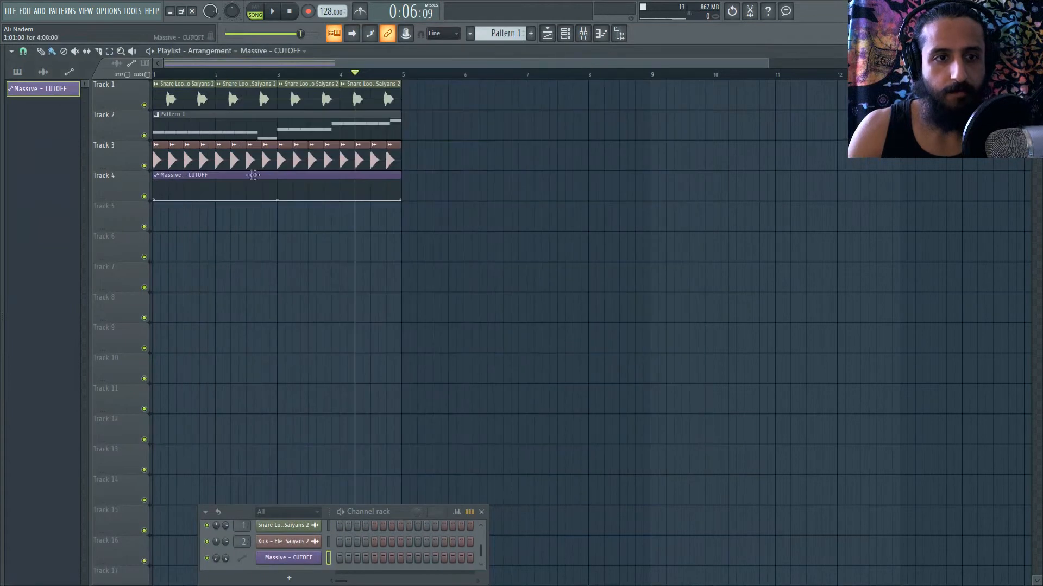
Duplicate all four tracks' clips directly after the originals to extend the arrangement from four to eight bars
{"action": "scroll", "coordinate": [333, 139], "scroll_direction": "down", "scroll_amount": 2}
{"action": "key", "text": "ctrl+a"}
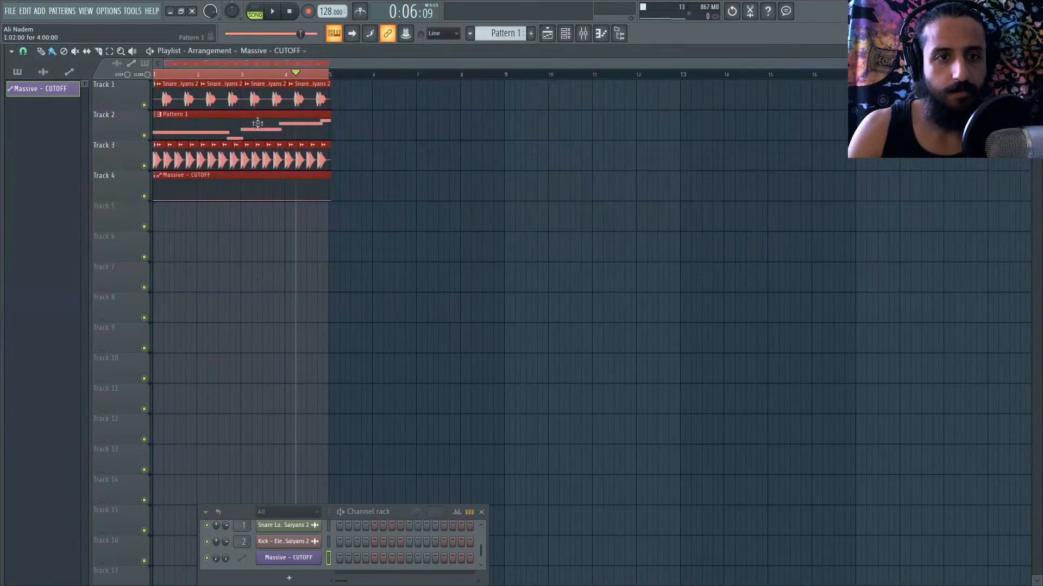
{"action": "key", "text": "ctrl+b"}
{"action": "left_click", "coordinate": [431, 122]}
{"action": "right_click", "coordinate": [507, 75]}
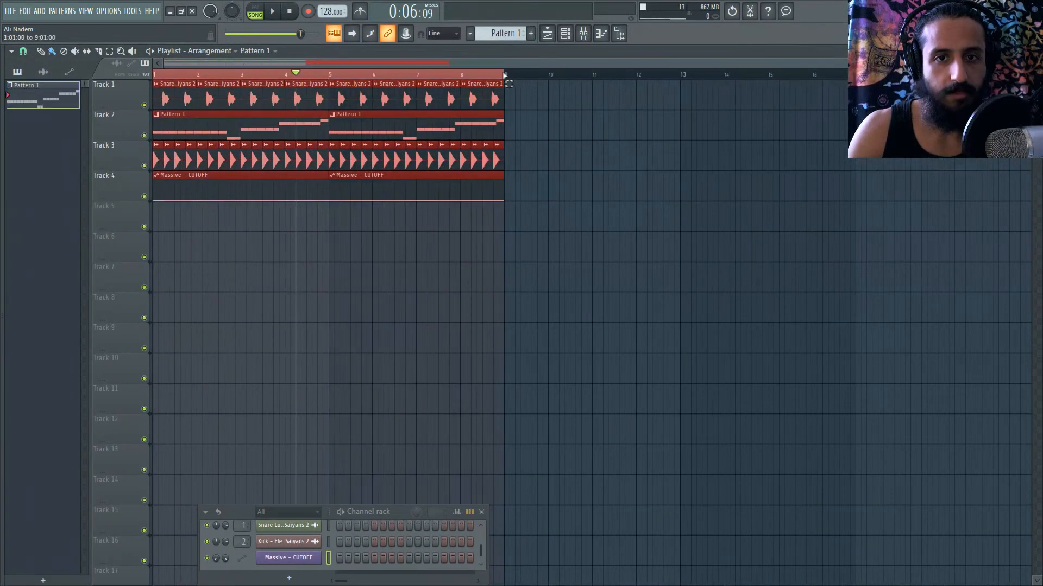
{"action": "left_click", "coordinate": [563, 134]}
{"action": "right_click", "coordinate": [564, 135]}
Stretch one CUTOFF automation clip over all eight bars, rising from minimum to a high end point along a slow-starting curve
{"action": "right_click", "coordinate": [495, 179]}
{"action": "right_click", "coordinate": [504, 183]}
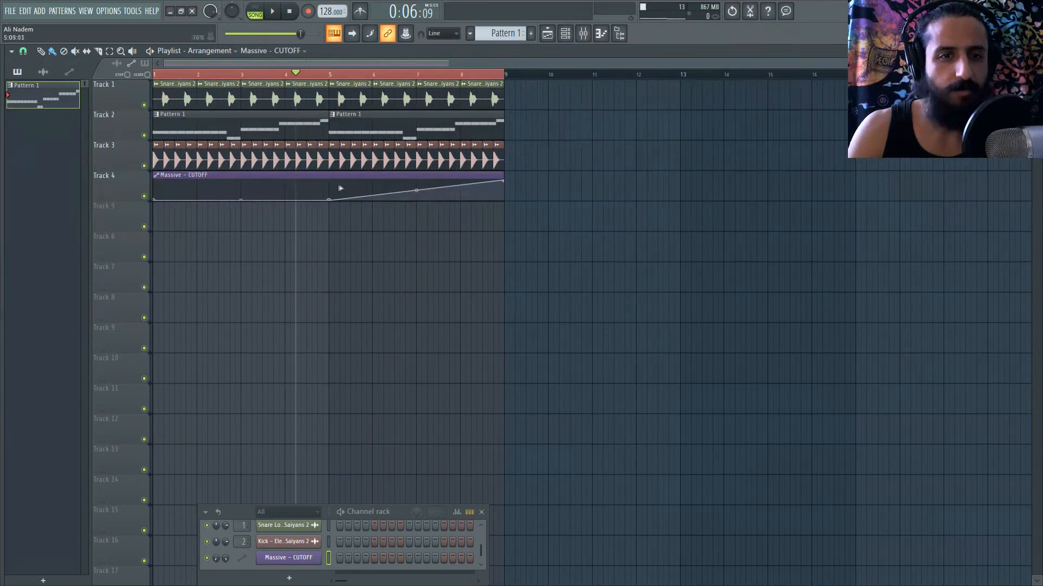
{"action": "right_click", "coordinate": [334, 199]}
{"action": "left_click", "coordinate": [343, 213]}
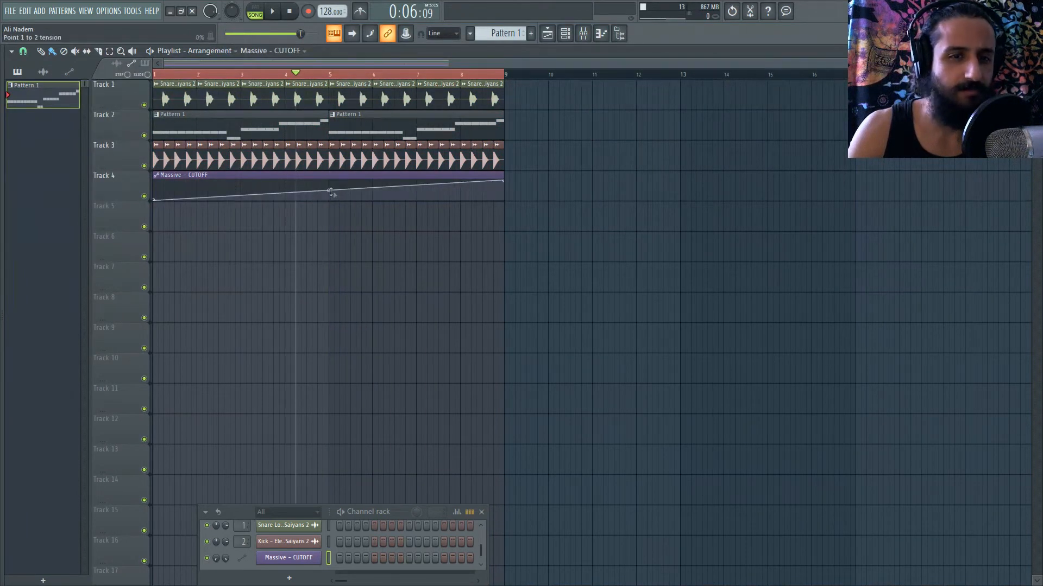
{"action": "left_click_drag", "start_coordinate": [334, 194], "coordinate": [335, 203]}
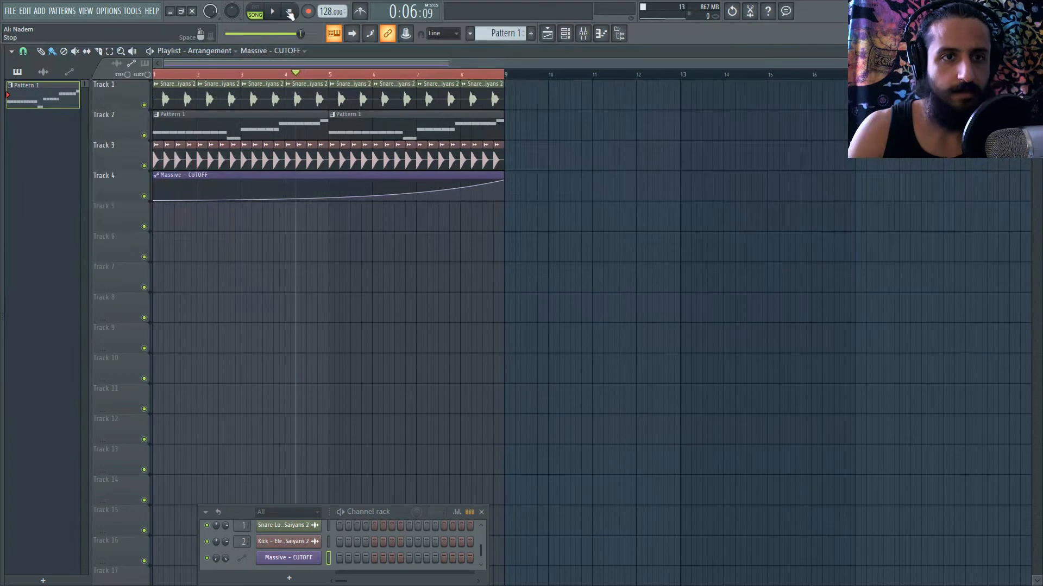
Play the arrangement from the start to hear the cutoff sweep, and move the channel rack towards the middle of the playlist
{"action": "left_click", "coordinate": [289, 11]}
{"action": "key", "text": "space"}
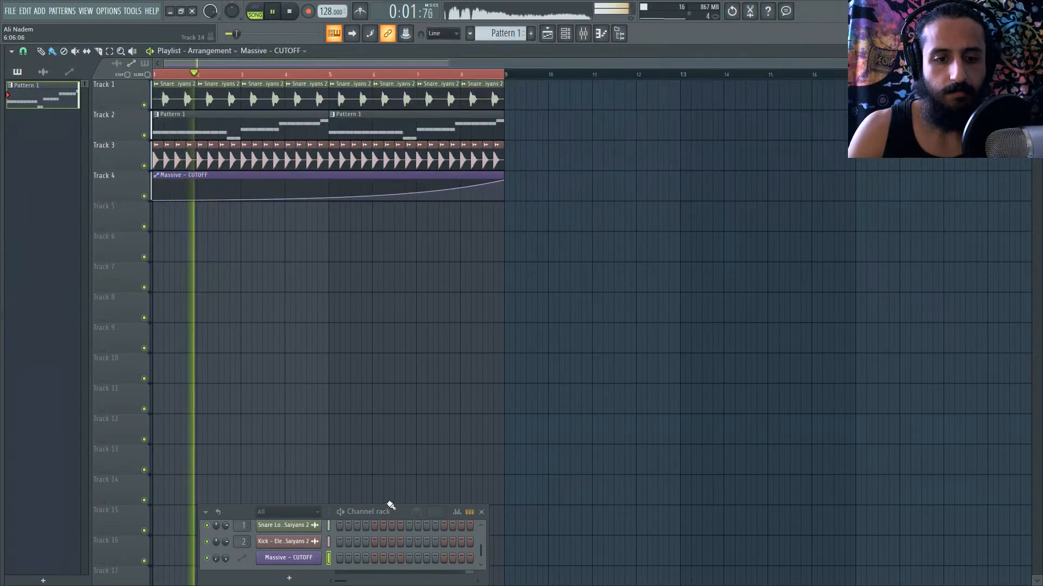
{"action": "left_click", "coordinate": [395, 504]}
{"action": "right_click", "coordinate": [395, 504]}
{"action": "left_click_drag", "start_coordinate": [384, 510], "coordinate": [607, 301]}
{"action": "scroll", "coordinate": [606, 328], "scroll_direction": "up", "scroll_amount": 2}
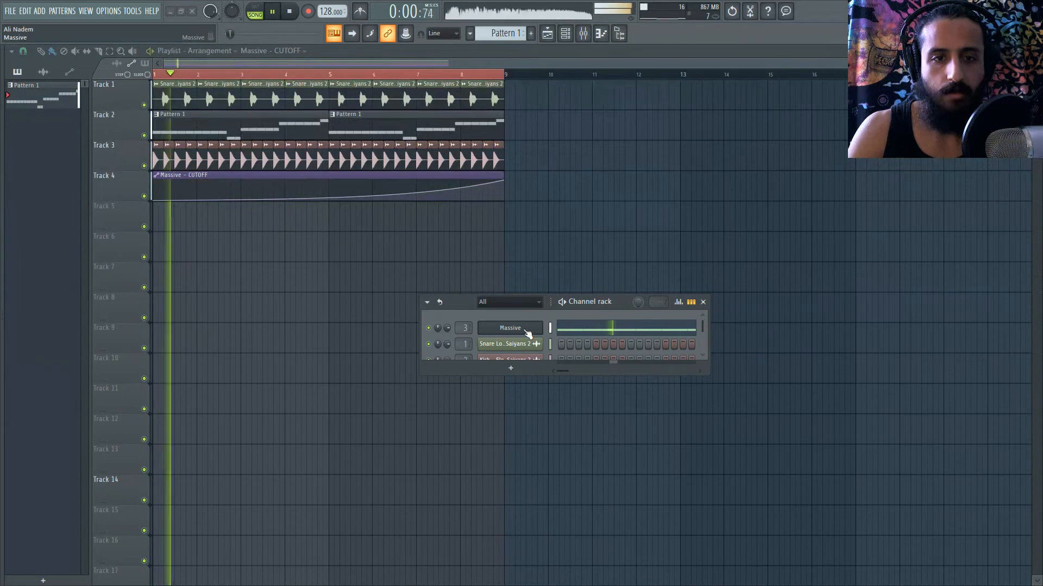
Set Massive's Insert 2 to Simple Delay, turn its Time down close to minimum, and show the EQ page
{"action": "left_click", "coordinate": [527, 331]}
{"action": "key", "text": "space"}
{"action": "left_click_drag", "start_coordinate": [463, 305], "coordinate": [756, 314]}
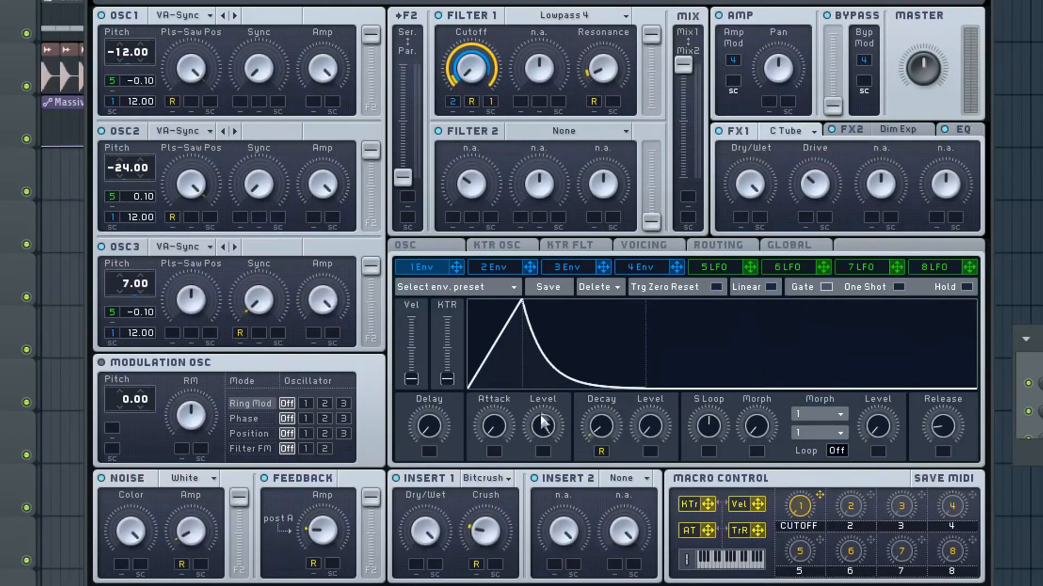
{"action": "left_click", "coordinate": [622, 485]}
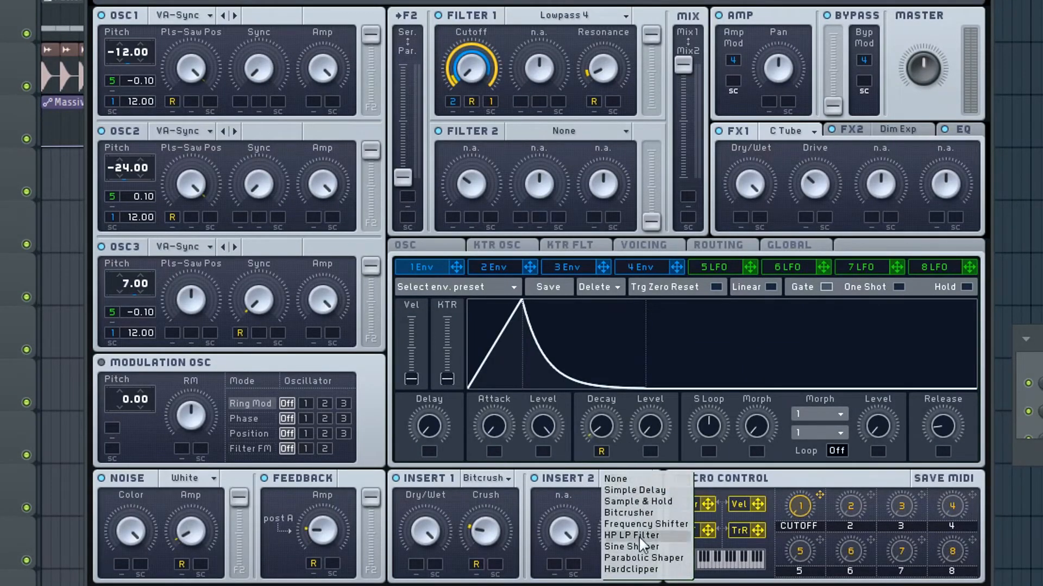
{"action": "left_click", "coordinate": [638, 490]}
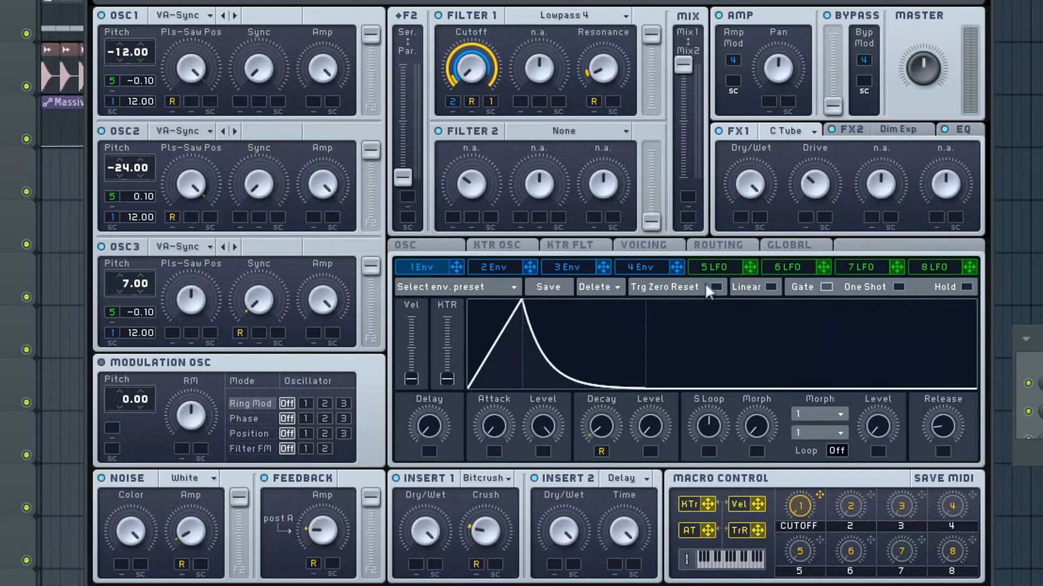
{"action": "left_click", "coordinate": [640, 267]}
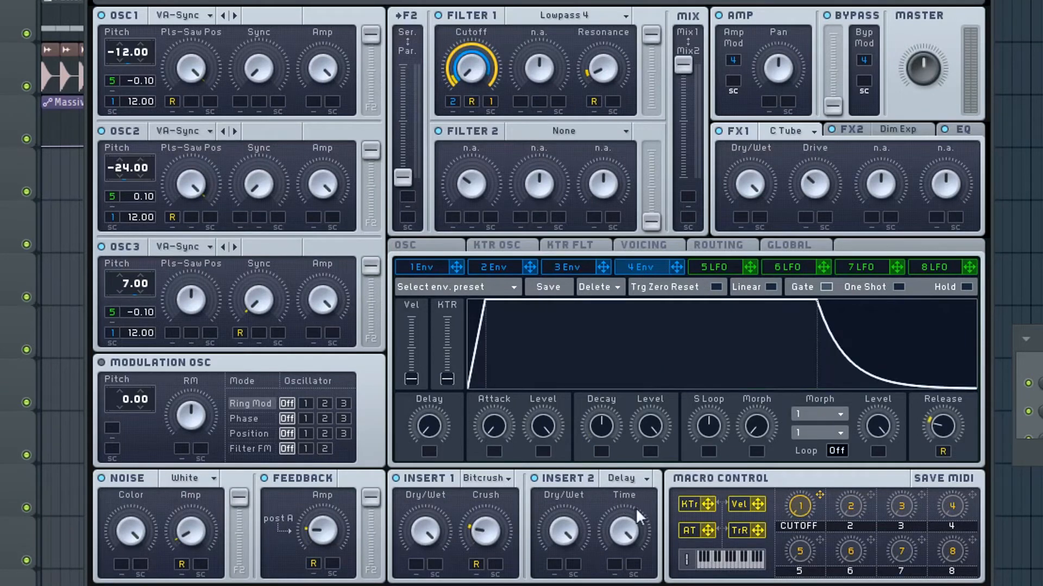
{"action": "left_click", "coordinate": [705, 249]}
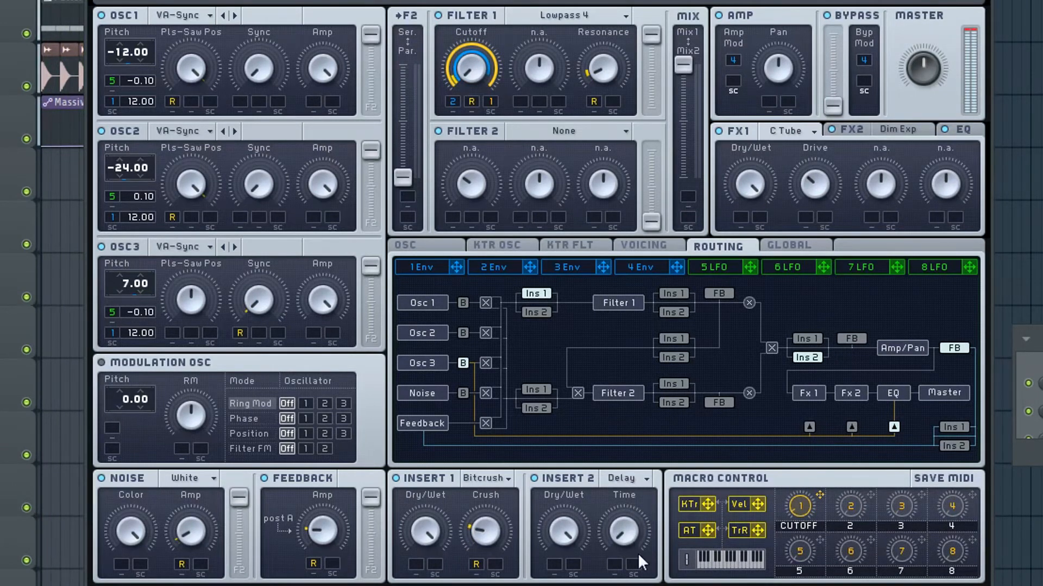
{"action": "left_click_drag", "start_coordinate": [625, 530], "coordinate": [623, 527]}
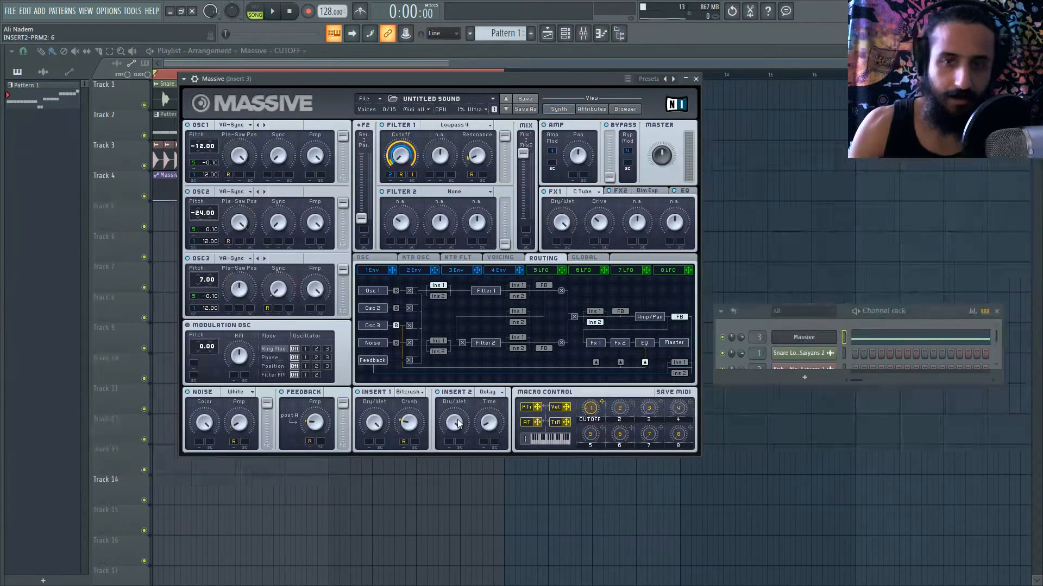
{"action": "left_click", "coordinate": [645, 192]}
{"action": "left_click", "coordinate": [683, 191]}
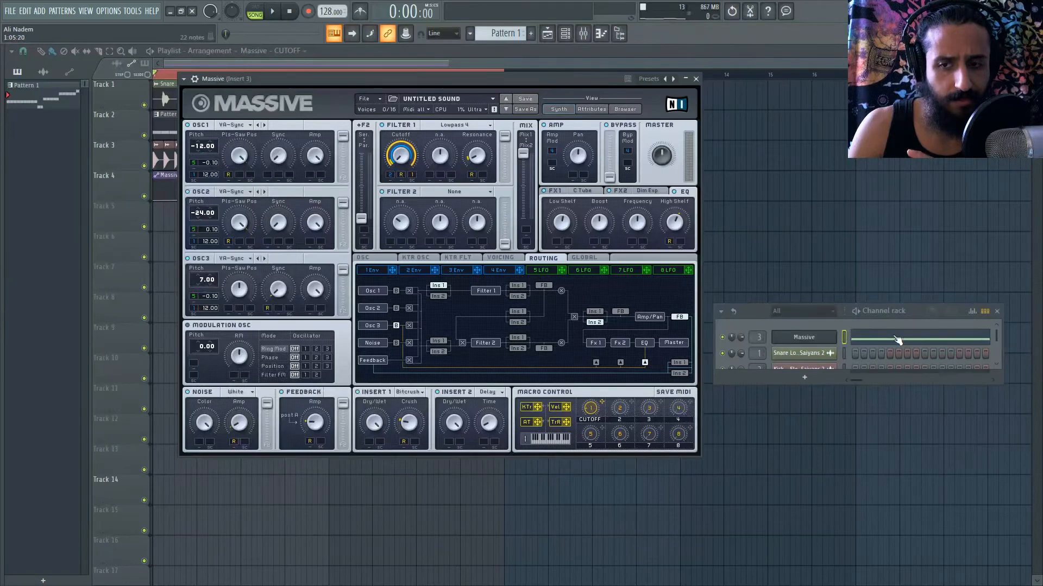
Open Massive's four-bar bassline in the piano roll and change the piano roll's snap-to-grid setting
{"action": "left_click", "coordinate": [897, 338]}
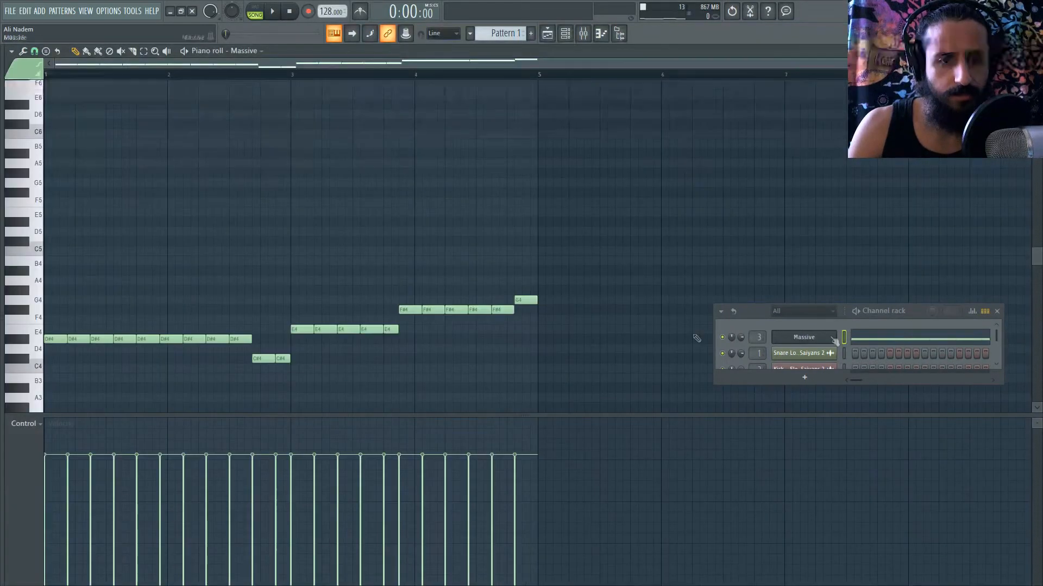
{"action": "scroll", "coordinate": [342, 284], "scroll_direction": "down", "scroll_amount": 1}
{"action": "scroll", "coordinate": [103, 203], "scroll_direction": "down", "scroll_amount": 2}
{"action": "scroll", "coordinate": [65, 211], "scroll_direction": "up", "scroll_amount": 1, "text": "ctrl"}
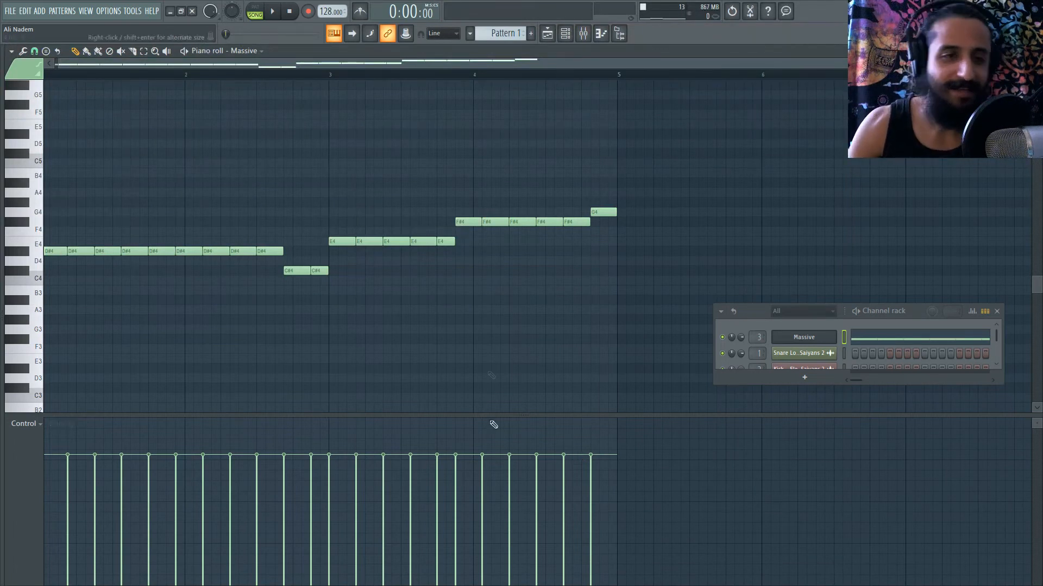
{"action": "left_click_drag", "start_coordinate": [334, 64], "coordinate": [303, 65]}
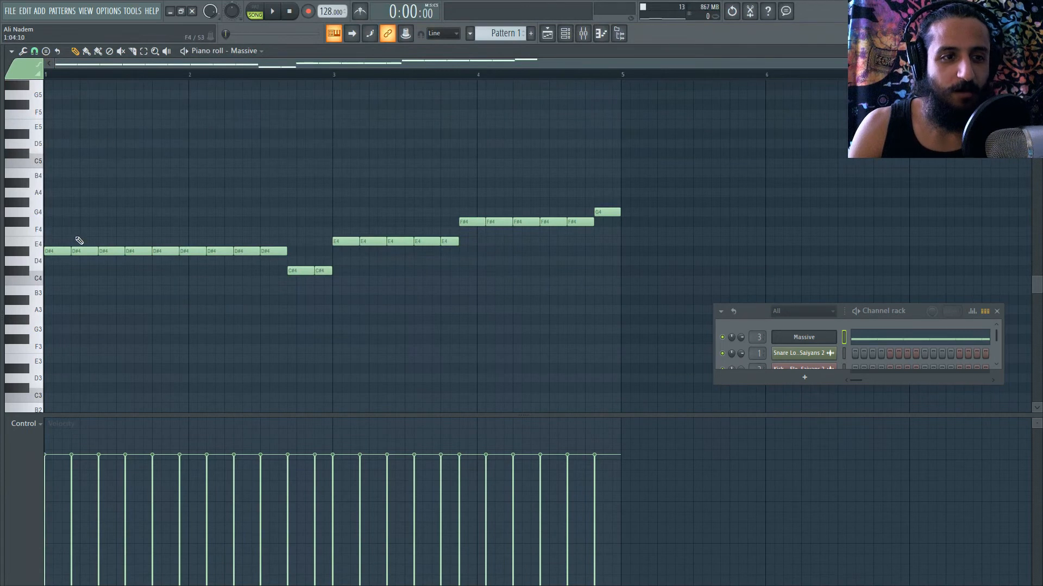
{"action": "scroll", "coordinate": [37, 245], "scroll_direction": "up", "scroll_amount": 3}
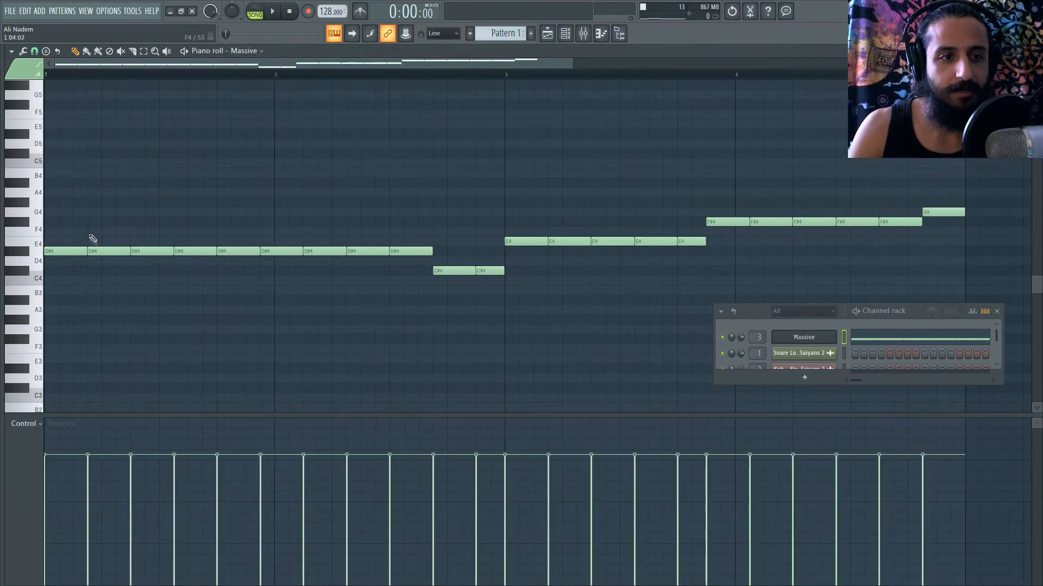
{"action": "left_click", "coordinate": [34, 50]}
{"action": "left_click", "coordinate": [47, 105]}
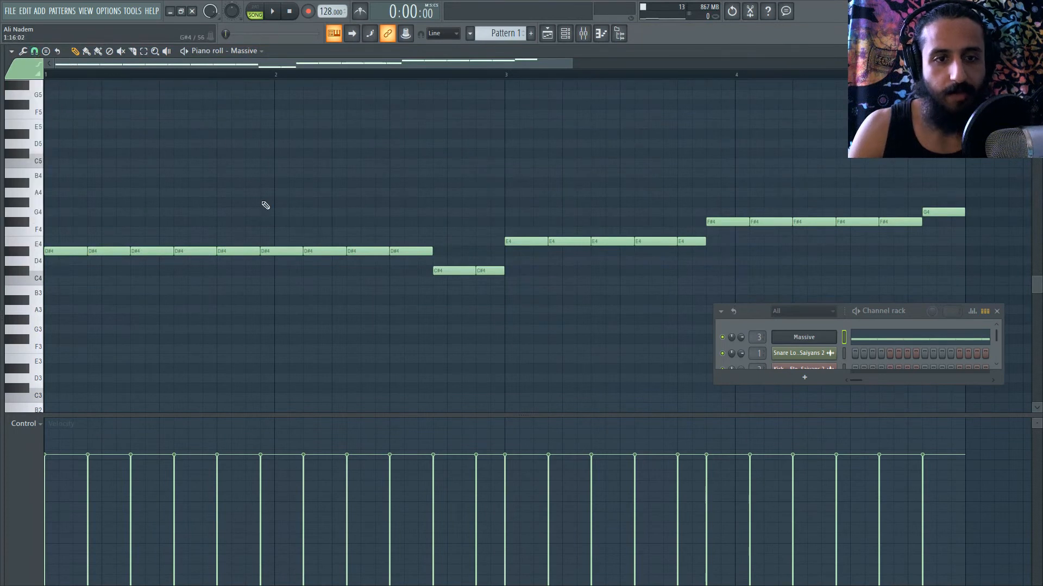
{"action": "key", "text": "ctrl+a"}
{"action": "key", "text": "ctrl+d"}
{"action": "scroll", "coordinate": [130, 251], "scroll_direction": "down", "scroll_amount": 1}
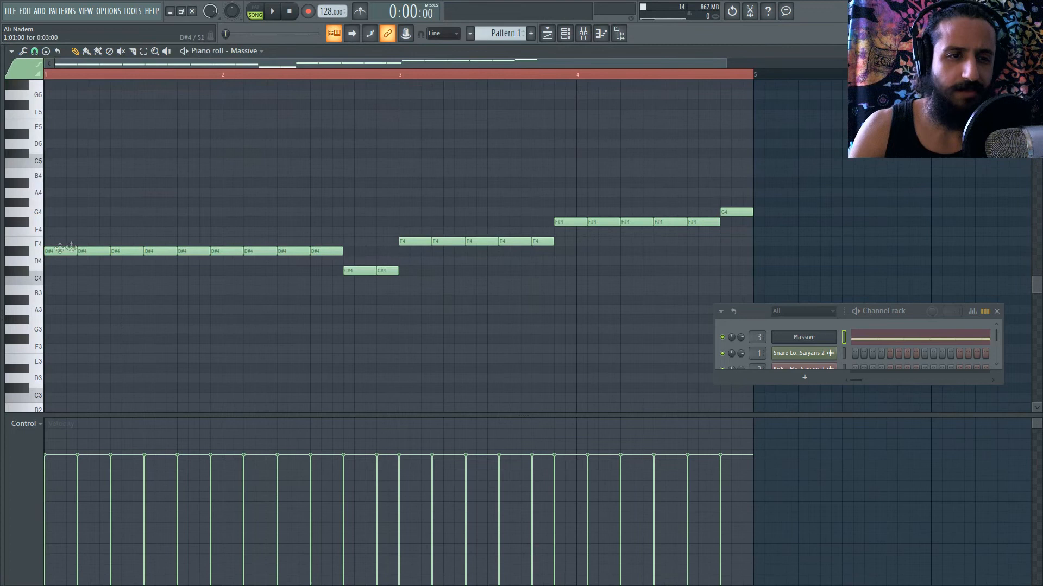
{"action": "scroll", "coordinate": [74, 247], "scroll_direction": "up", "scroll_amount": 2}
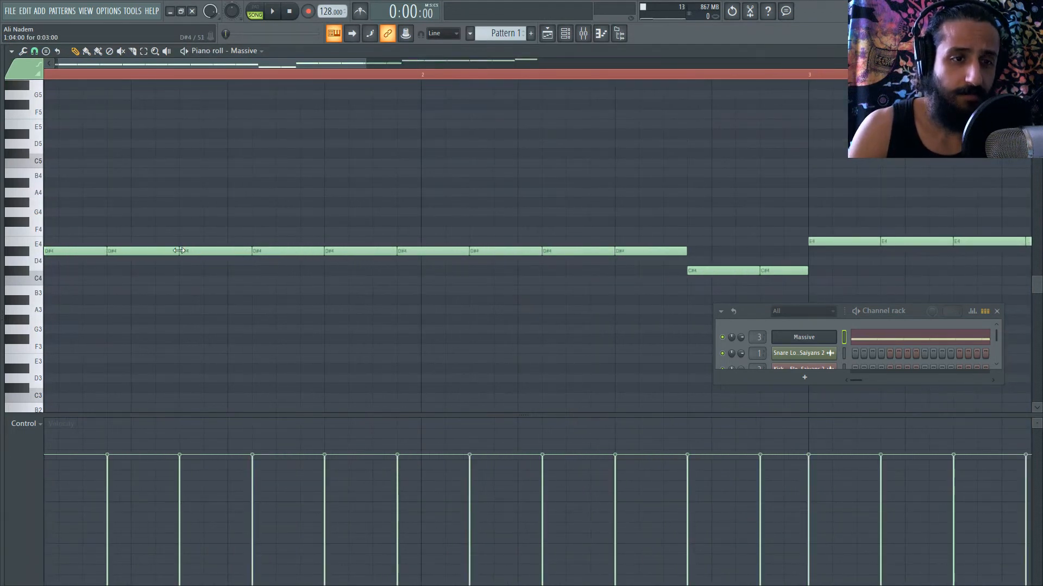
Shift every second bassline note, from the second D#4 to the final G4, slightly later and trim their ends to avoid overlaps
{"action": "left_click_drag", "start_coordinate": [136, 218], "coordinate": [141, 256]}
{"action": "left_click", "coordinate": [275, 251], "text": "ctrl+shift"}
{"action": "left_click", "coordinate": [416, 253], "text": "ctrl+shift"}
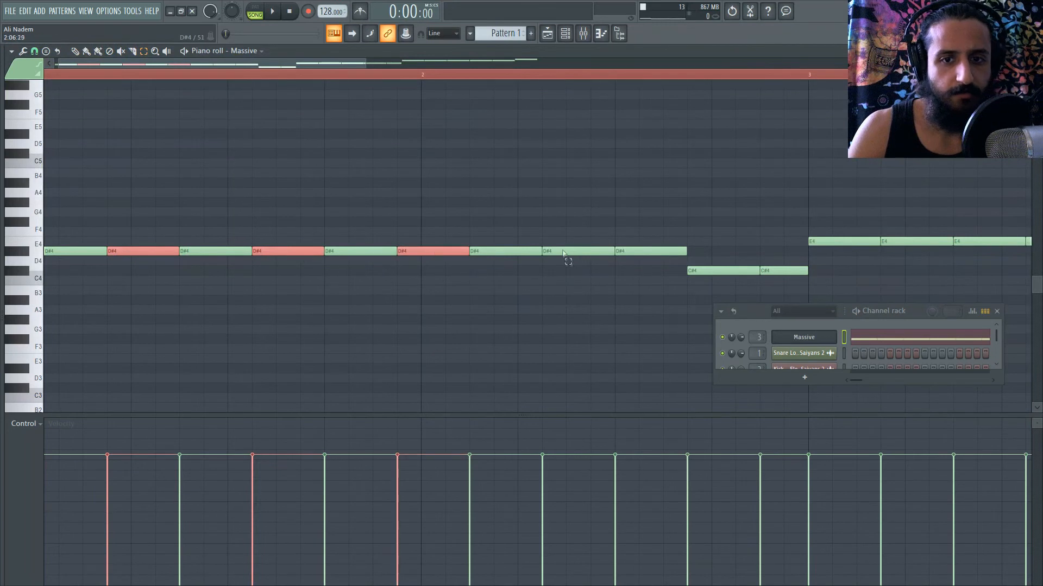
{"action": "left_click", "coordinate": [563, 251], "text": "ctrl+shift"}
{"action": "scroll", "coordinate": [619, 250], "scroll_direction": "down", "scroll_amount": 1}
{"action": "left_click", "coordinate": [675, 272], "text": "ctrl+shift"}
{"action": "scroll", "coordinate": [646, 268], "scroll_direction": "down", "scroll_amount": 1}
{"action": "left_click", "coordinate": [632, 242], "text": "ctrl+shift"}
{"action": "left_click", "coordinate": [708, 242], "text": "ctrl+shift"}
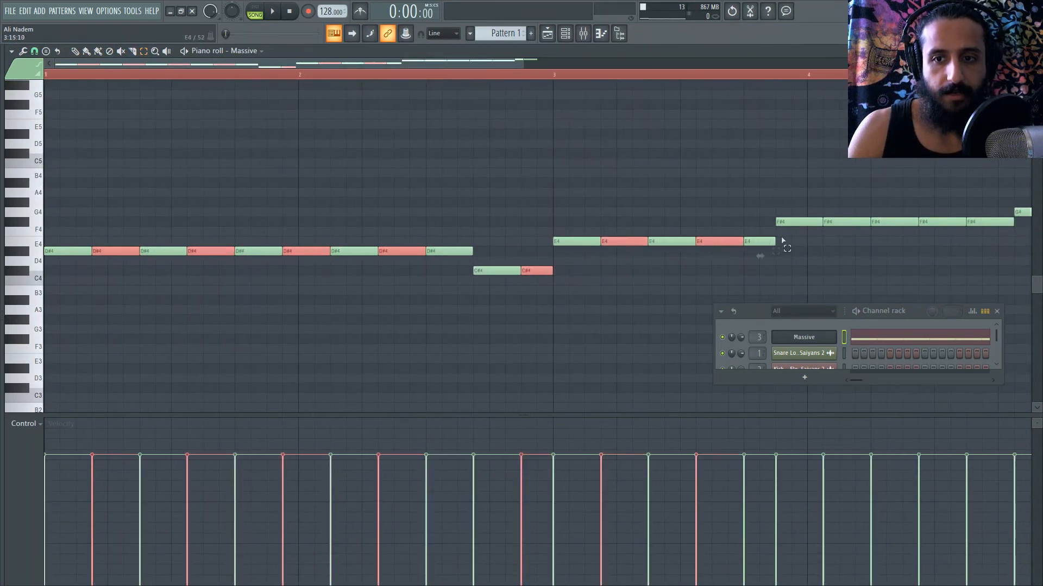
{"action": "scroll", "coordinate": [722, 248], "scroll_direction": "down", "scroll_amount": 1}
{"action": "left_click", "coordinate": [766, 225], "text": "ctrl+shift"}
{"action": "left_click", "coordinate": [860, 222], "text": "ctrl+shift"}
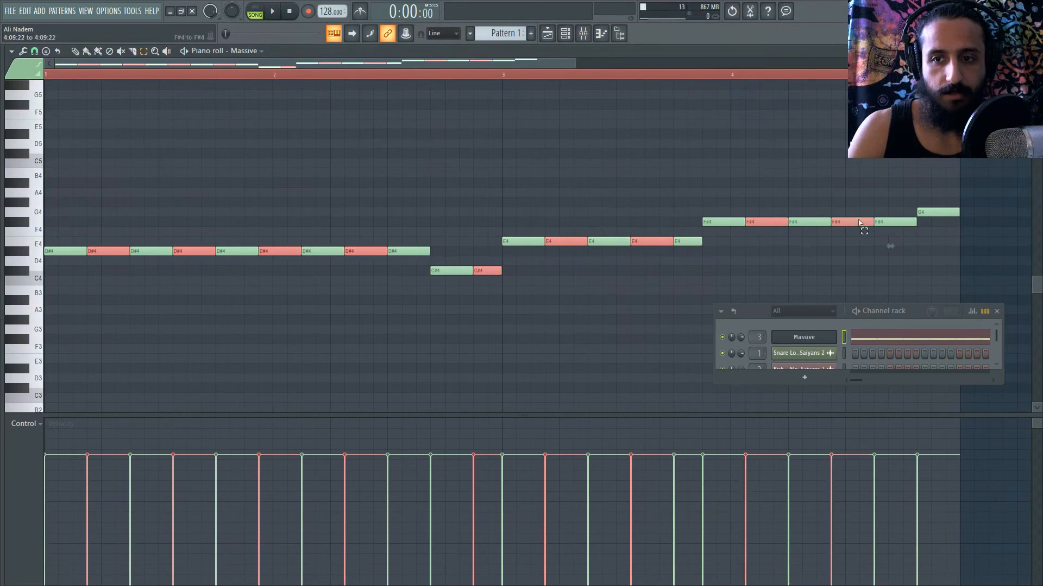
{"action": "left_click", "coordinate": [935, 213], "text": "ctrl+shift"}
{"action": "scroll", "coordinate": [51, 202], "scroll_direction": "up", "scroll_amount": 5}
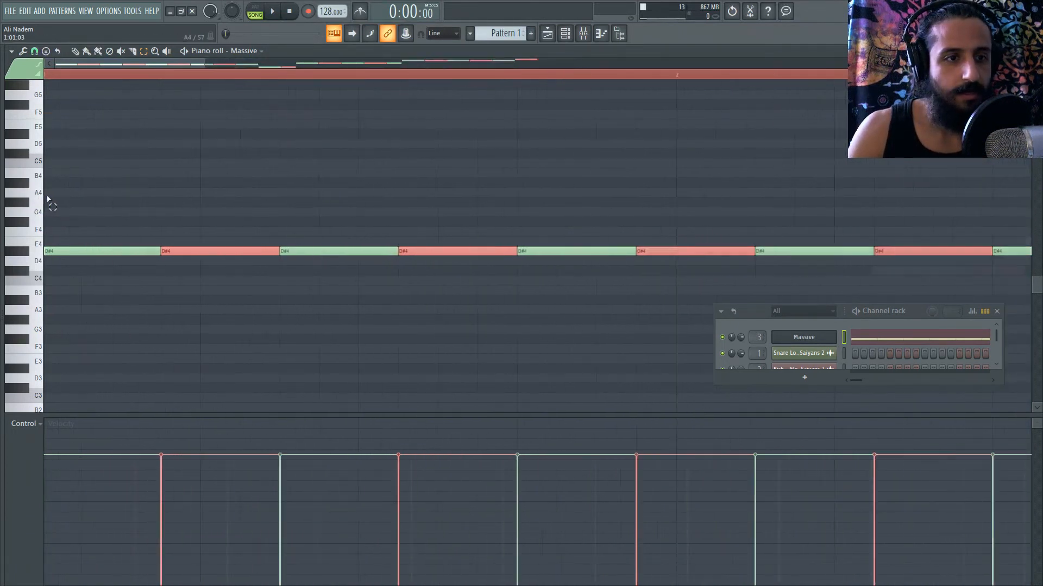
{"action": "scroll", "coordinate": [256, 249], "scroll_direction": "up", "scroll_amount": 2}
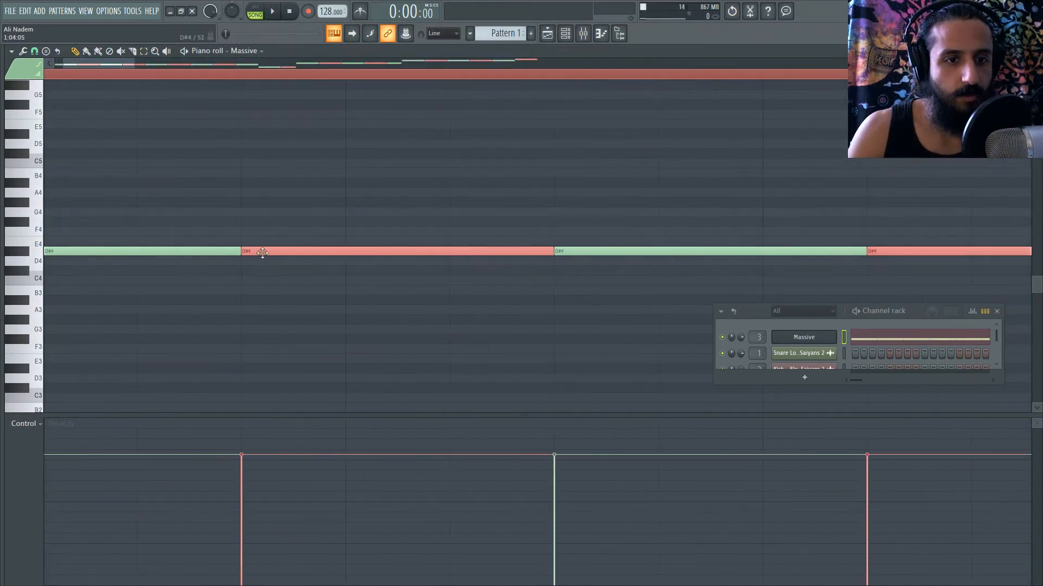
{"action": "left_click_drag", "start_coordinate": [258, 250], "coordinate": [277, 253]}
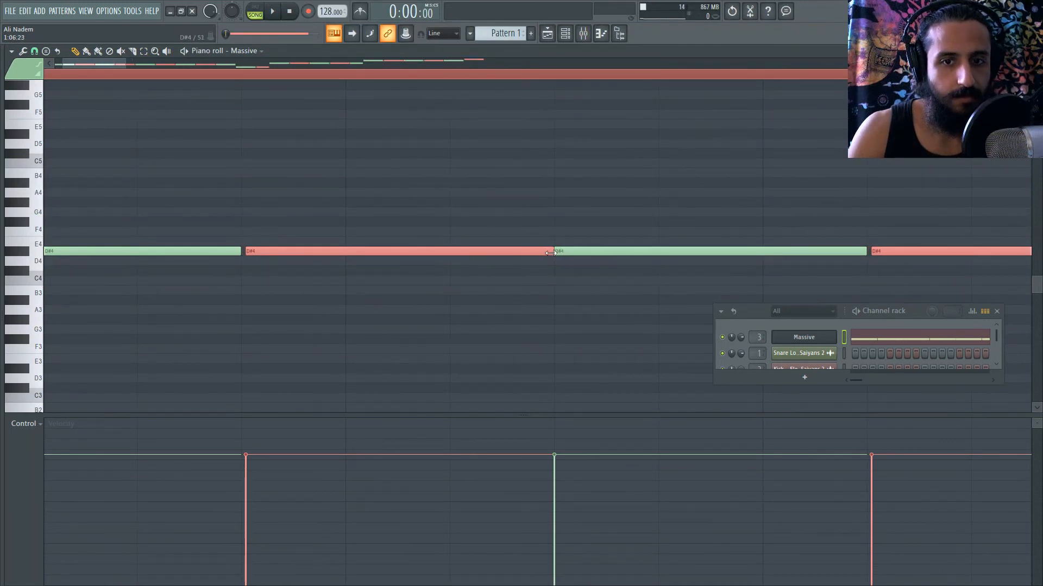
{"action": "scroll", "coordinate": [361, 298], "scroll_direction": "down", "scroll_amount": 6}
{"action": "scroll", "coordinate": [829, 200], "scroll_direction": "up", "scroll_amount": 2}
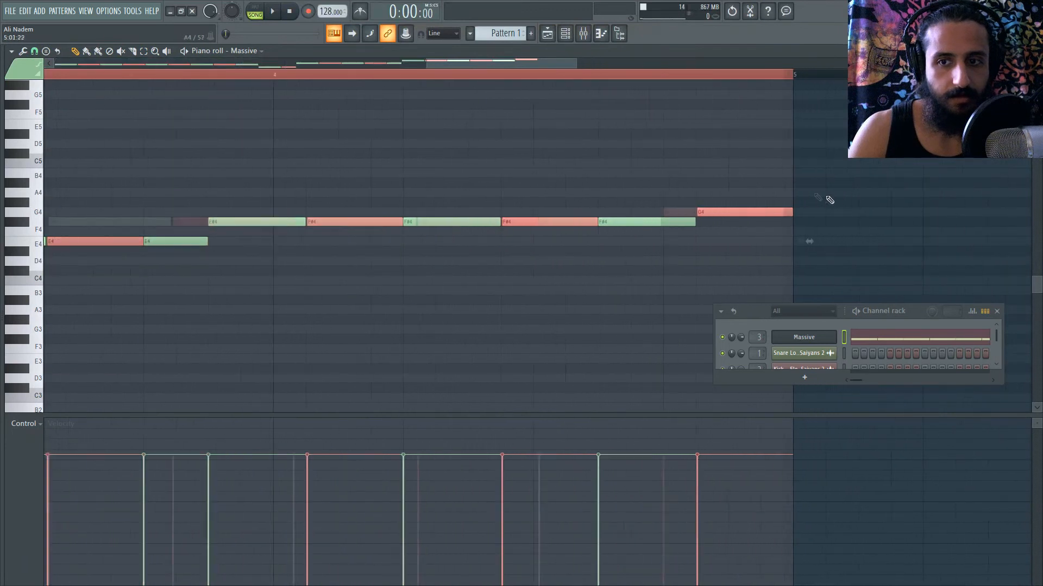
{"action": "scroll", "coordinate": [738, 187], "scroll_direction": "up", "scroll_amount": 2}
{"action": "scroll", "coordinate": [731, 191], "scroll_direction": "down", "scroll_amount": 6}
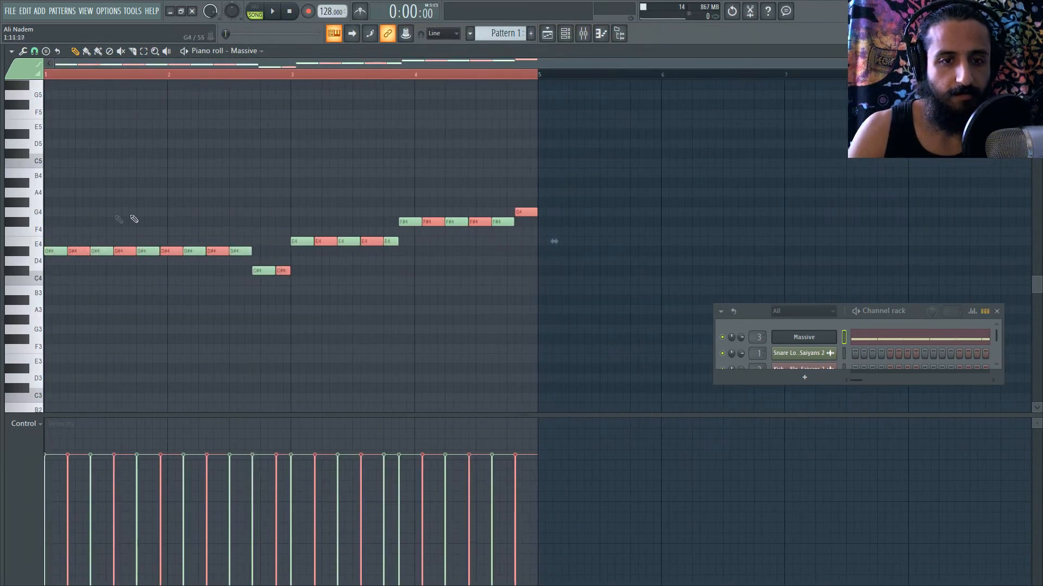
Play the arrangement while checking the note timing and velocities in Massive's piano roll, then stop with Massive's window open
{"action": "key", "text": "space"}
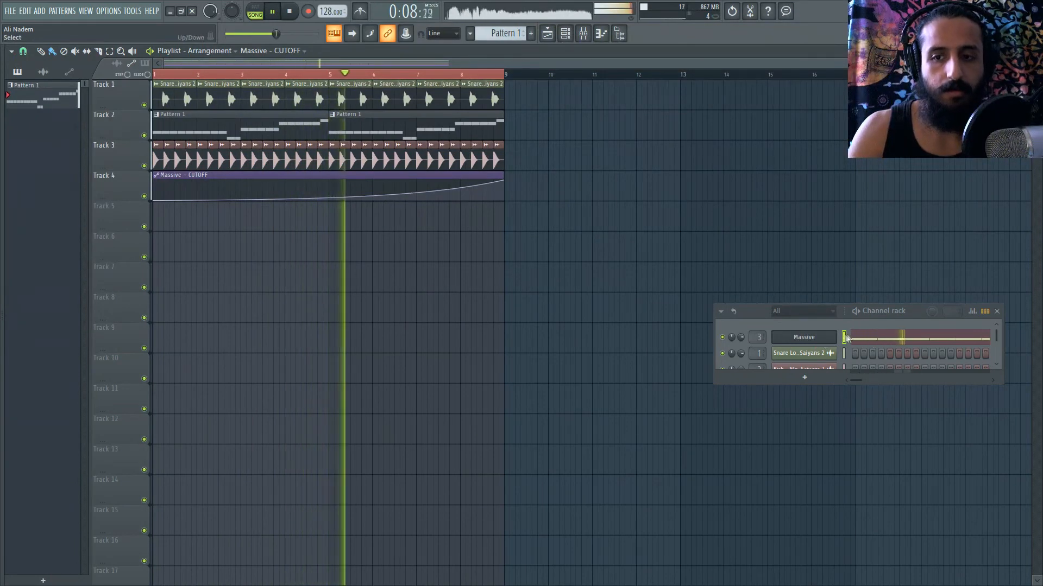
{"action": "left_click", "coordinate": [875, 338]}
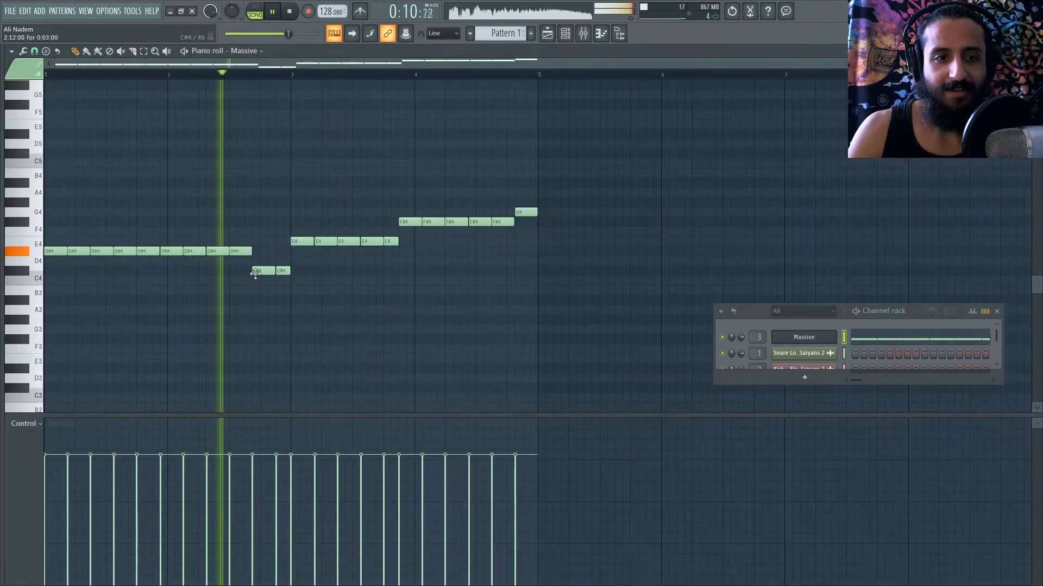
{"action": "scroll", "coordinate": [321, 277], "scroll_direction": "up", "scroll_amount": 6}
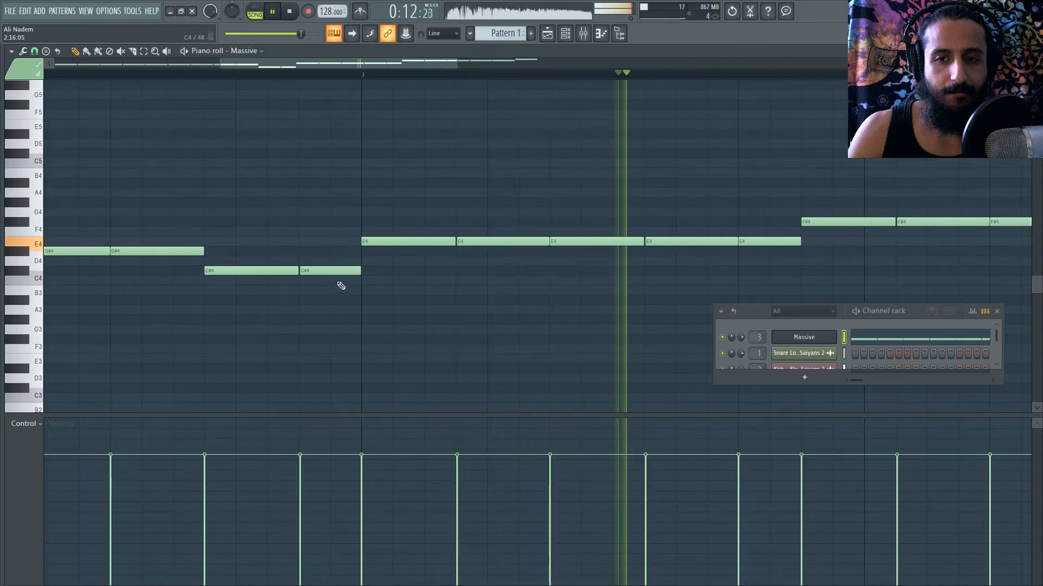
{"action": "scroll", "coordinate": [341, 282], "scroll_direction": "down", "scroll_amount": 4}
{"action": "left_click_drag", "start_coordinate": [315, 67], "coordinate": [251, 69]}
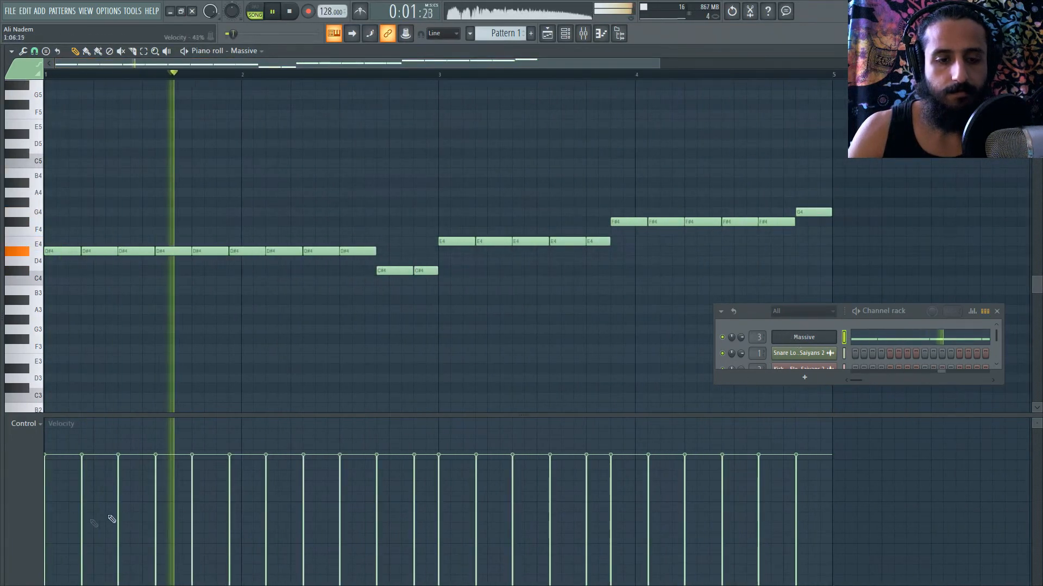
{"action": "left_click", "coordinate": [303, 525]}
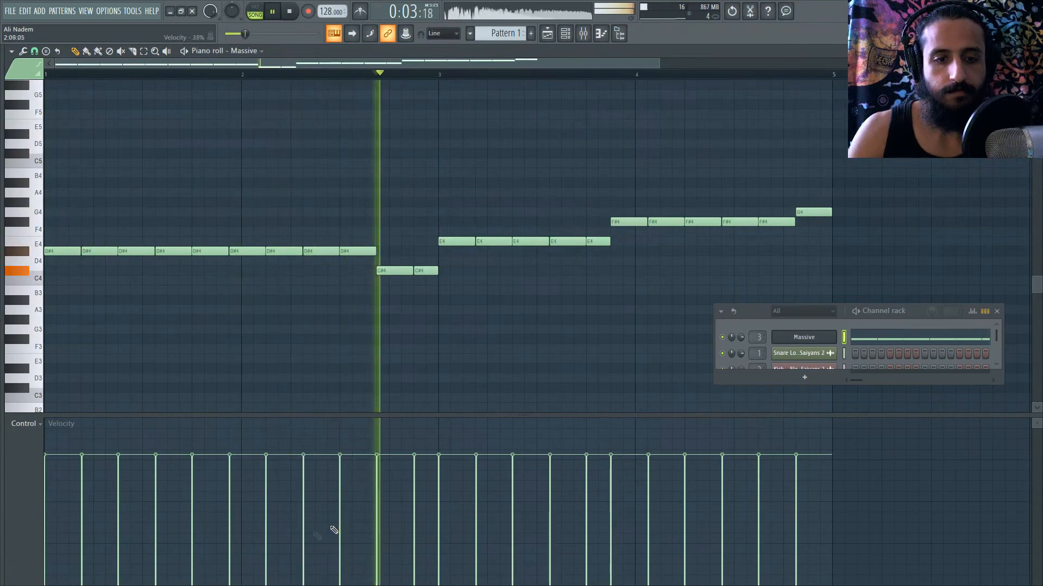
{"action": "left_click", "coordinate": [803, 338]}
{"action": "key", "text": "space"}
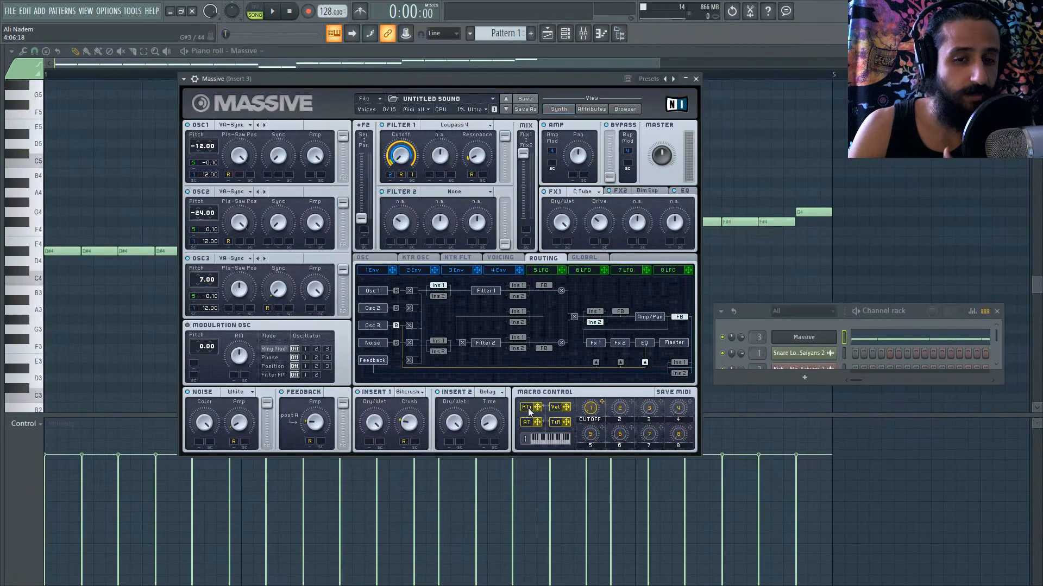
Review Massive's filter key-tracking curve and the bassline's notes in the piano roll, ending on Massive's oscillator settings page
{"action": "left_click", "coordinate": [455, 256]}
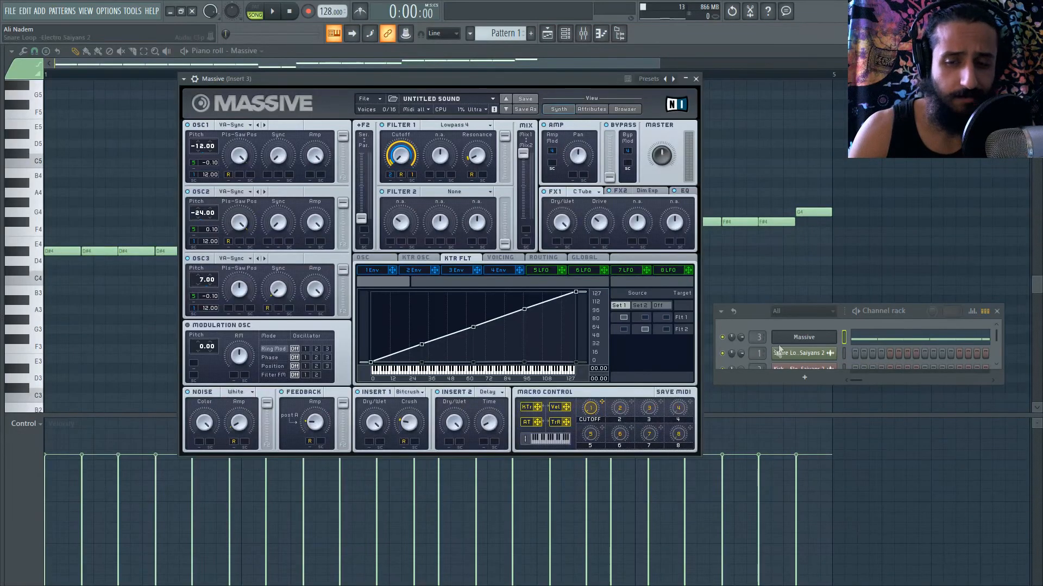
{"action": "left_click", "coordinate": [817, 338]}
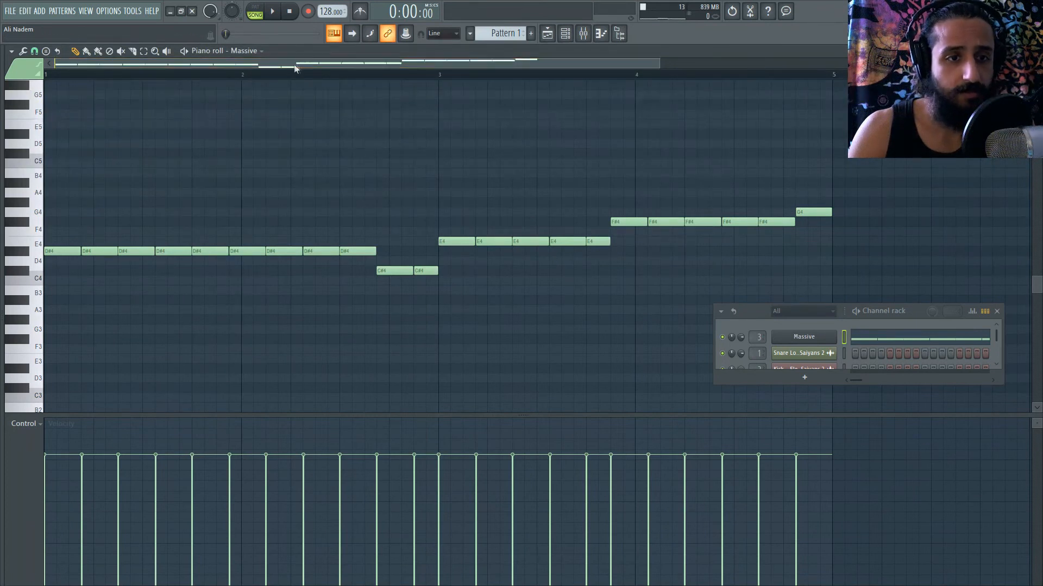
{"action": "left_click", "coordinate": [796, 337]}
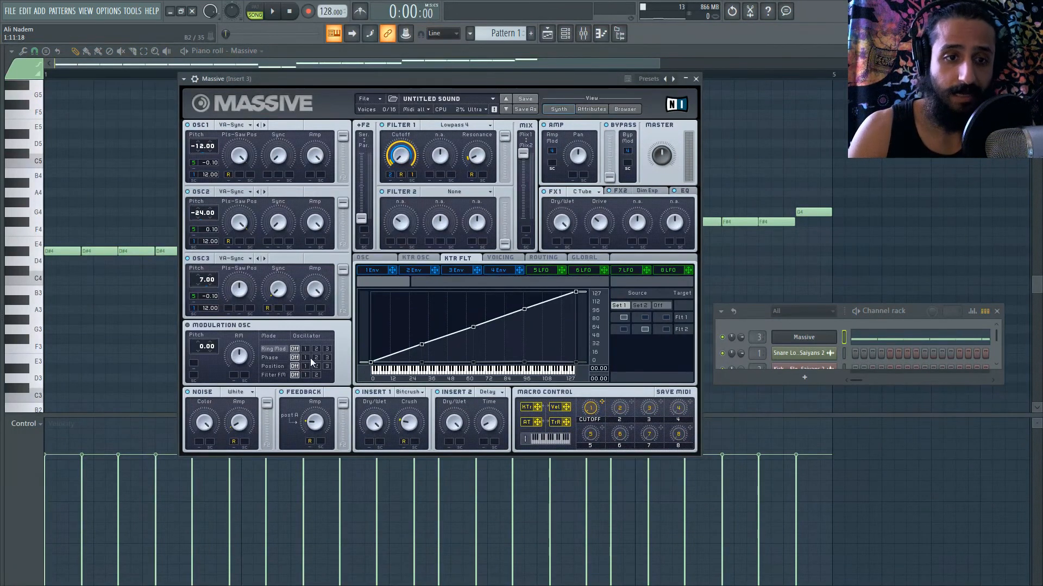
{"action": "left_click", "coordinate": [381, 258]}
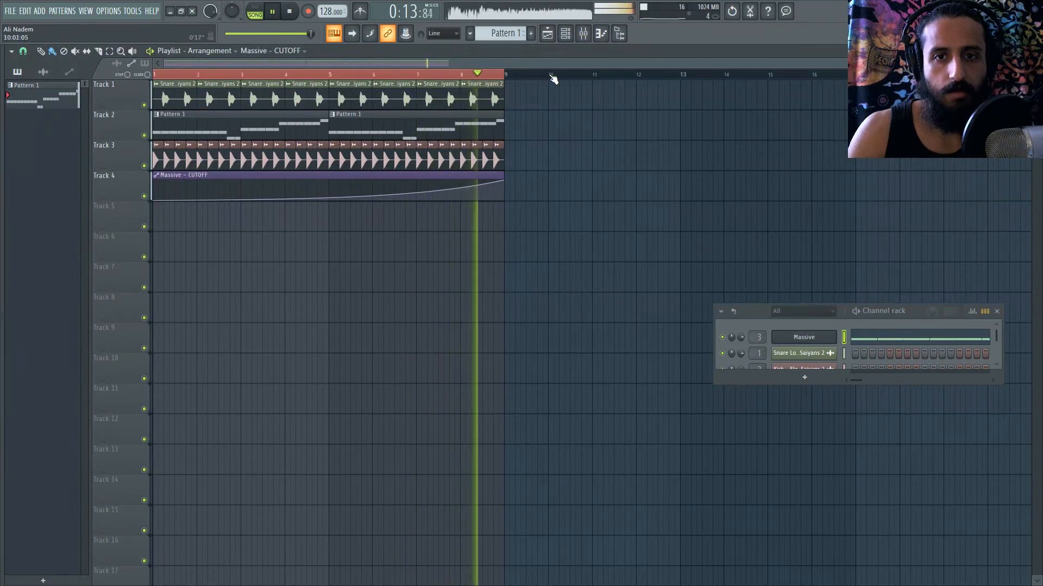
Play the eight-bar arrangement from the start with all playlist clips selected, then stop playback and reopen Massive's window
{"action": "key", "text": "ctrl+a"}
{"action": "left_click", "coordinate": [290, 11]}
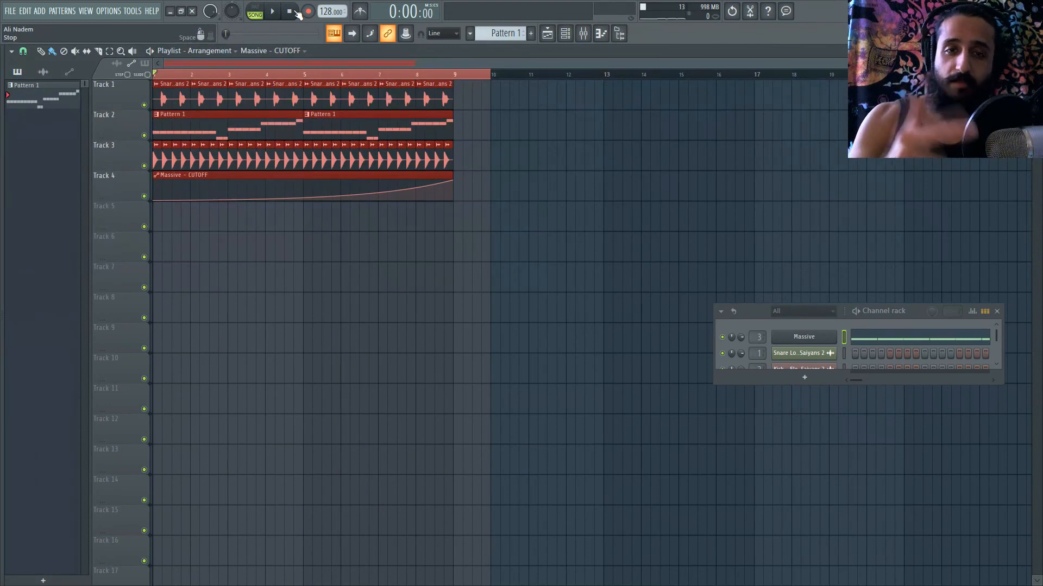
{"action": "key", "text": "space"}
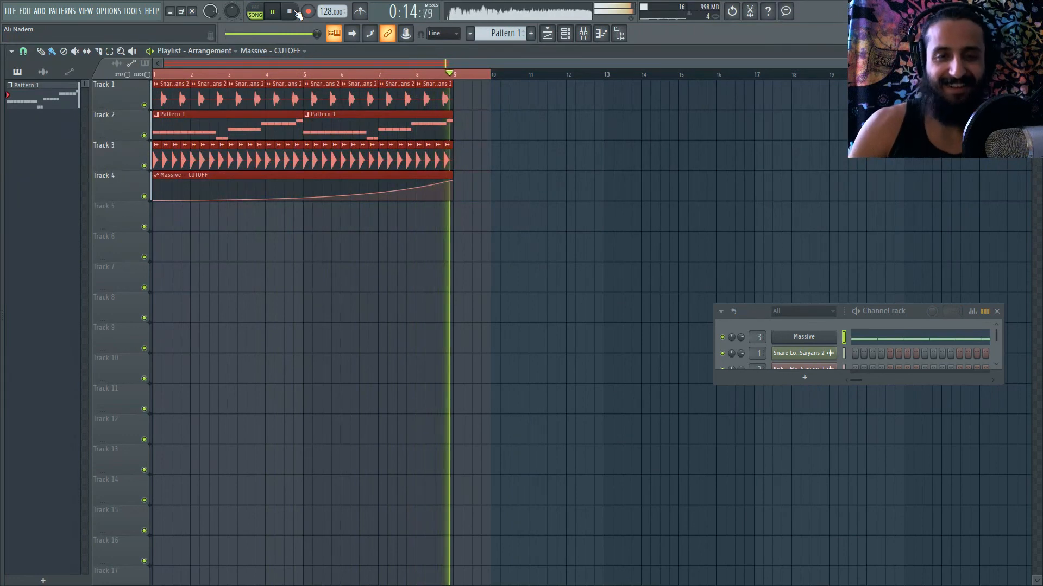
{"action": "left_click", "coordinate": [297, 12]}
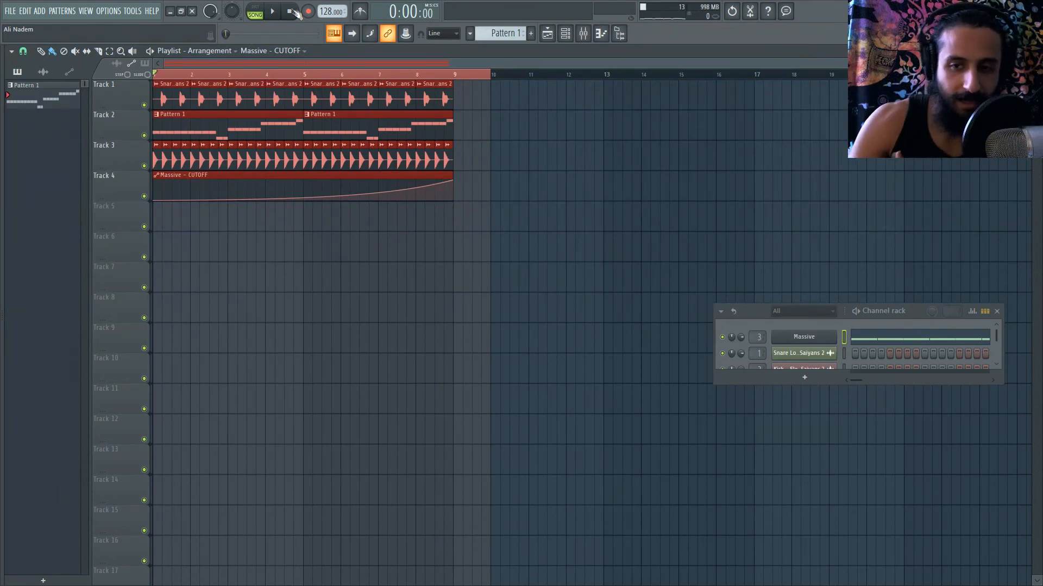
{"action": "left_click", "coordinate": [819, 337]}
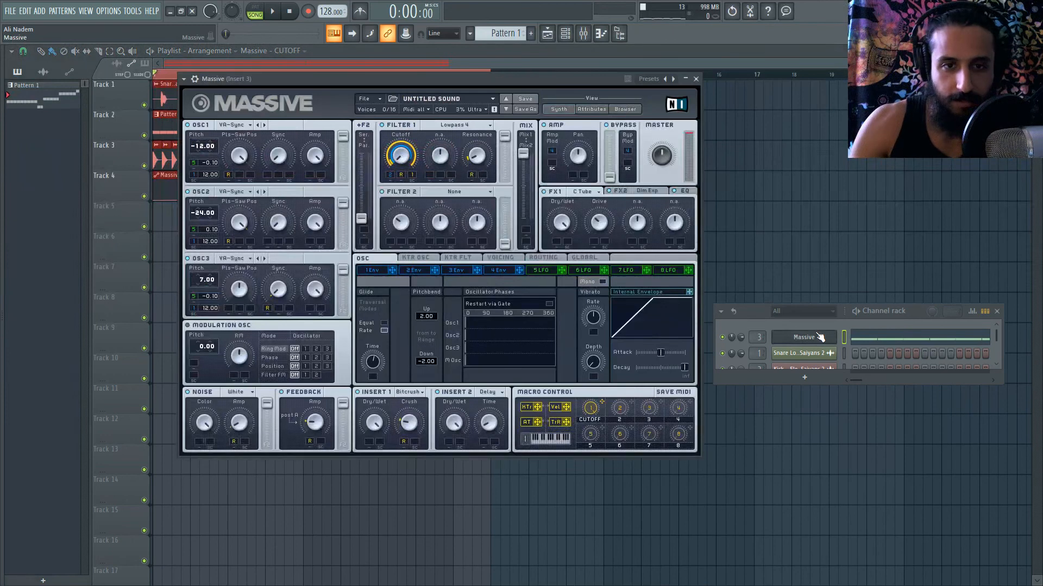